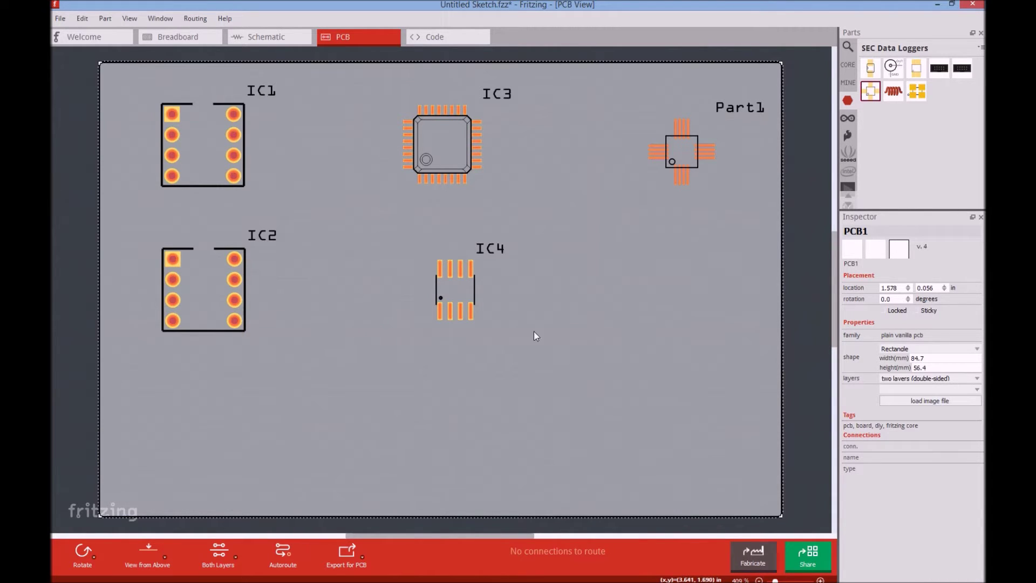
Drag the IC4 footprint slightly up and to the left on the board.
{"action": "left_click", "coordinate": [462, 297]}
{"action": "left_click_drag", "start_coordinate": [459, 296], "coordinate": [446, 269]}
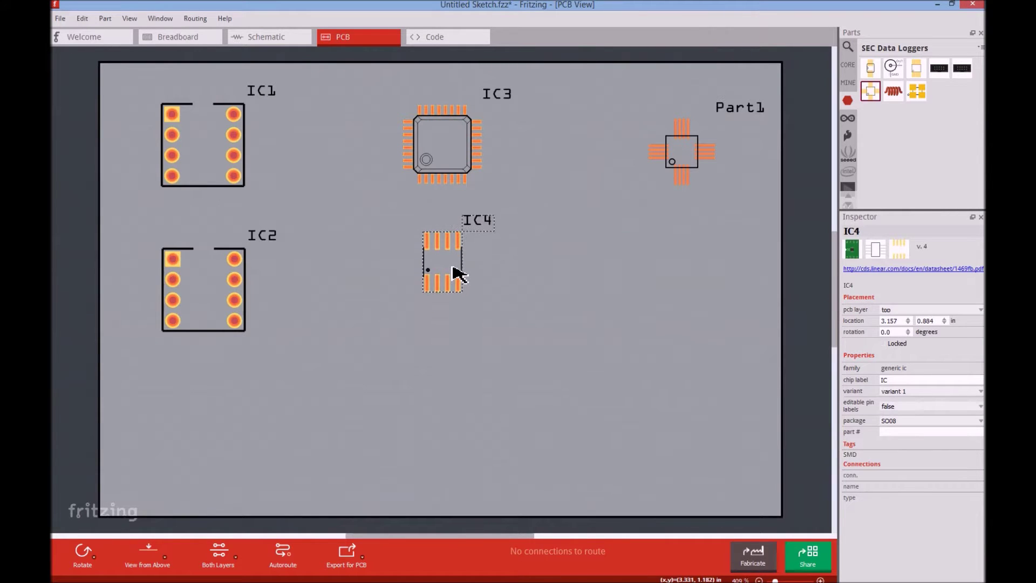
{"action": "left_click", "coordinate": [438, 329]}
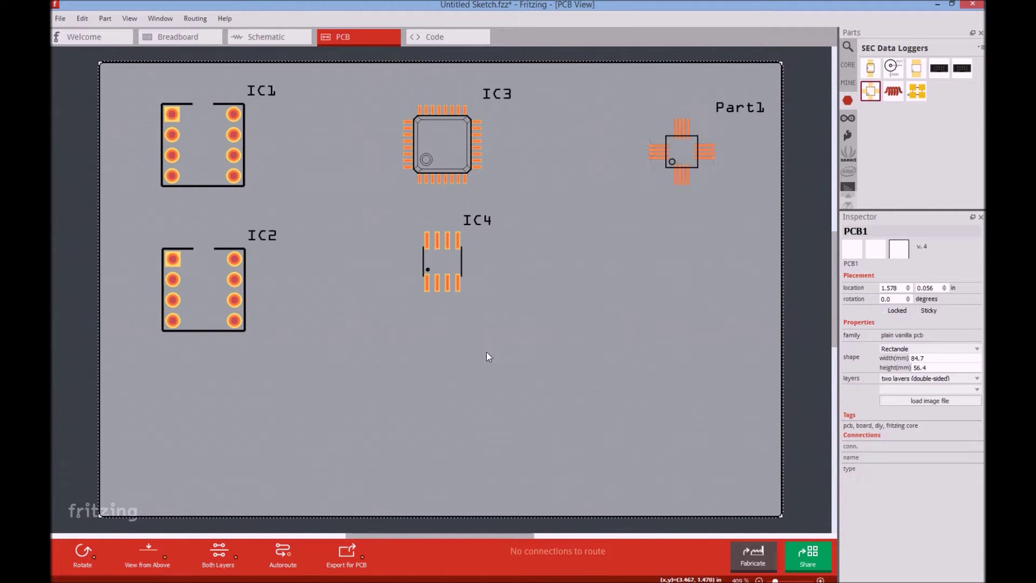
{"action": "left_click", "coordinate": [848, 65]}
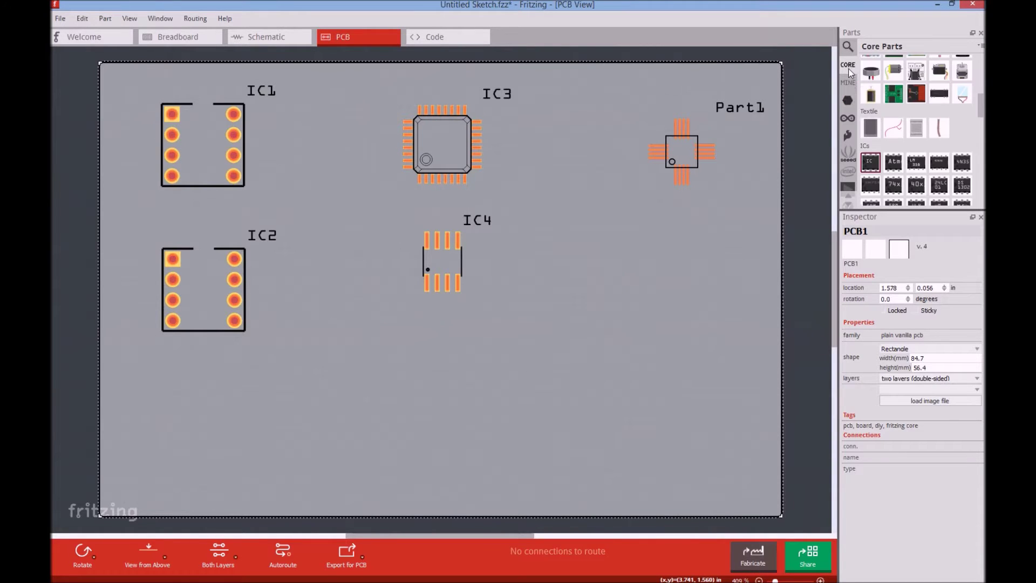
Place a generic IC from Core Parts on the board below IC4 as IC5.
{"action": "left_click", "coordinate": [863, 161]}
{"action": "left_click_drag", "start_coordinate": [862, 160], "coordinate": [461, 378]}
{"action": "left_click", "coordinate": [683, 390]}
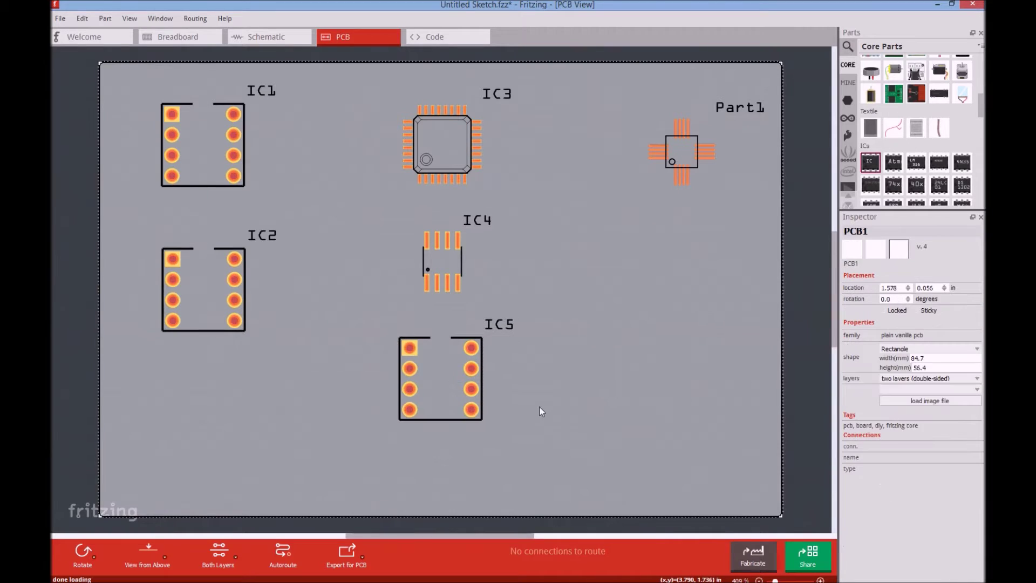
{"action": "left_click", "coordinate": [445, 383]}
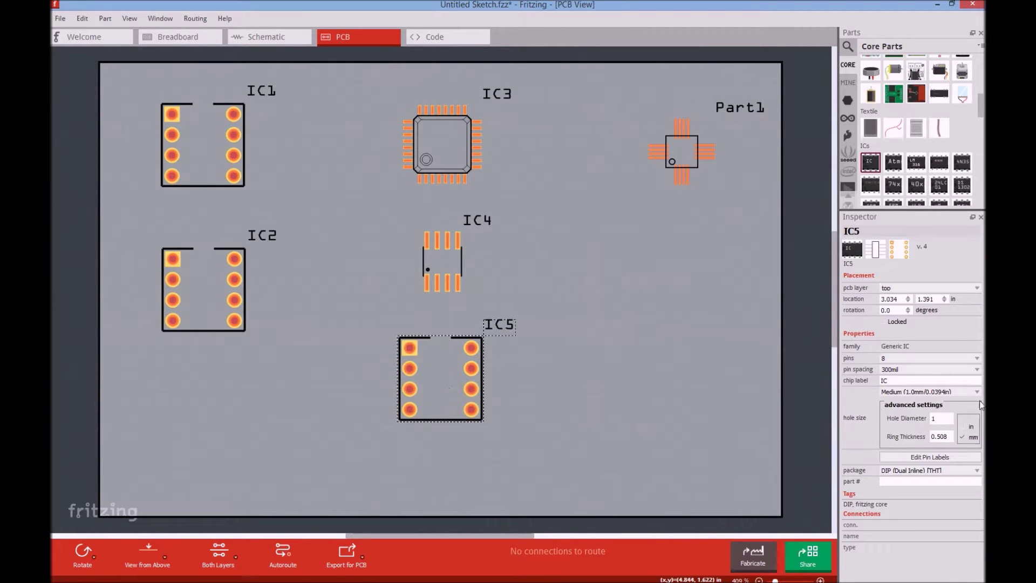
Set IC5's package to SOIC-14 in the Inspector.
{"action": "left_click", "coordinate": [977, 470]}
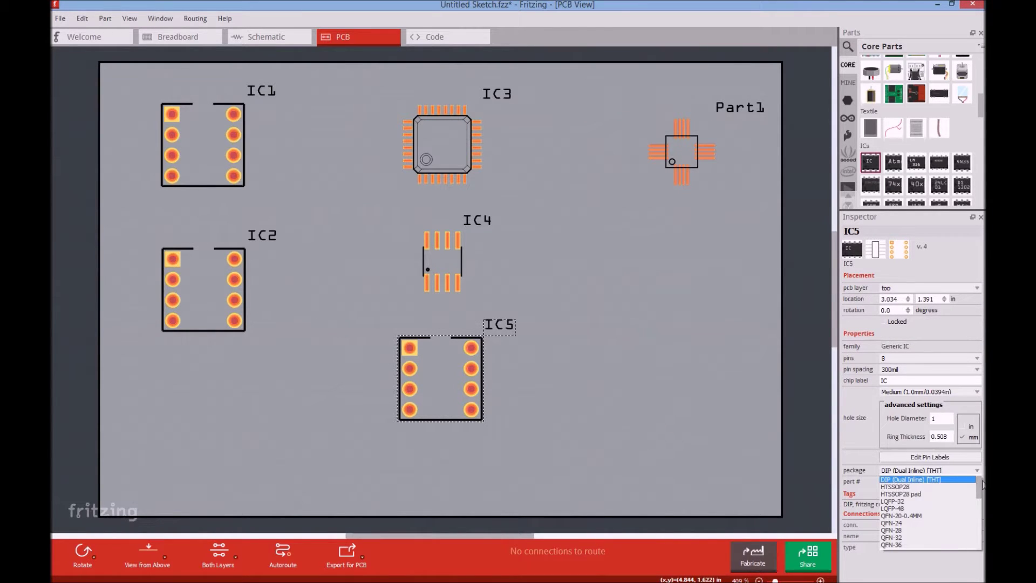
{"action": "scroll", "coordinate": [929, 503], "scroll_direction": "down", "scroll_amount": 5}
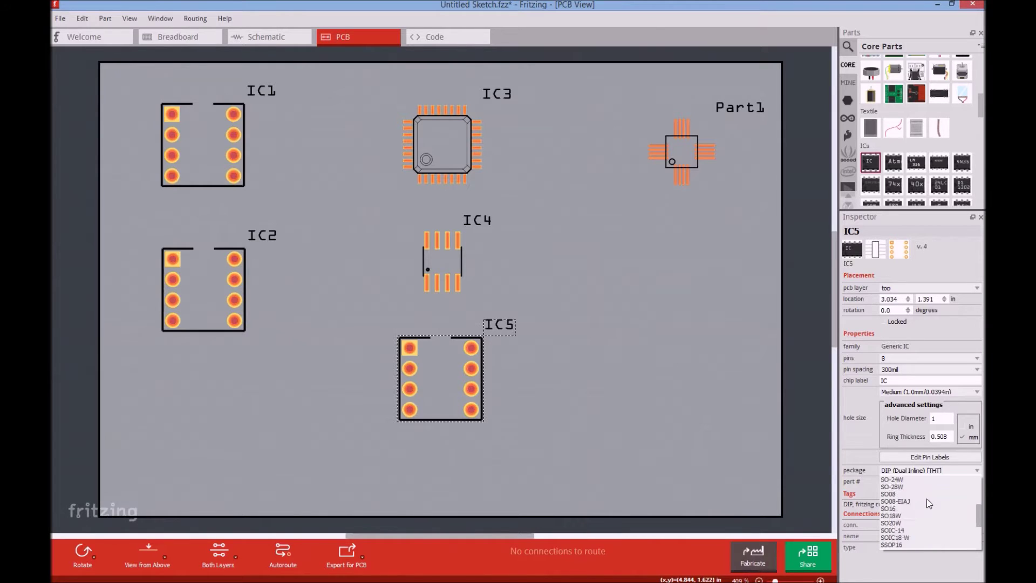
{"action": "scroll", "coordinate": [928, 504], "scroll_direction": "down", "scroll_amount": 1}
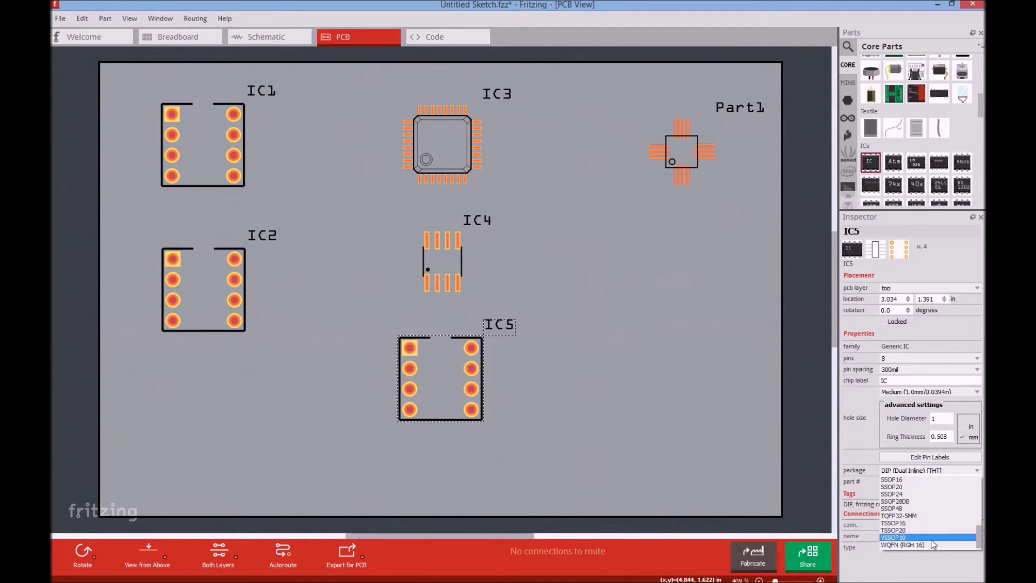
{"action": "scroll", "coordinate": [934, 540], "scroll_direction": "up", "scroll_amount": 2}
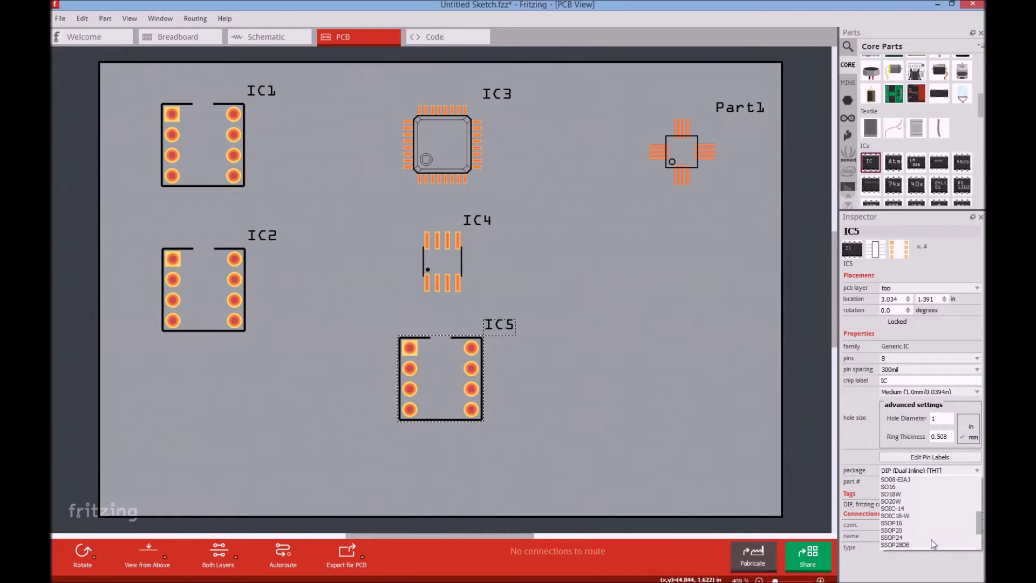
{"action": "left_click", "coordinate": [934, 510]}
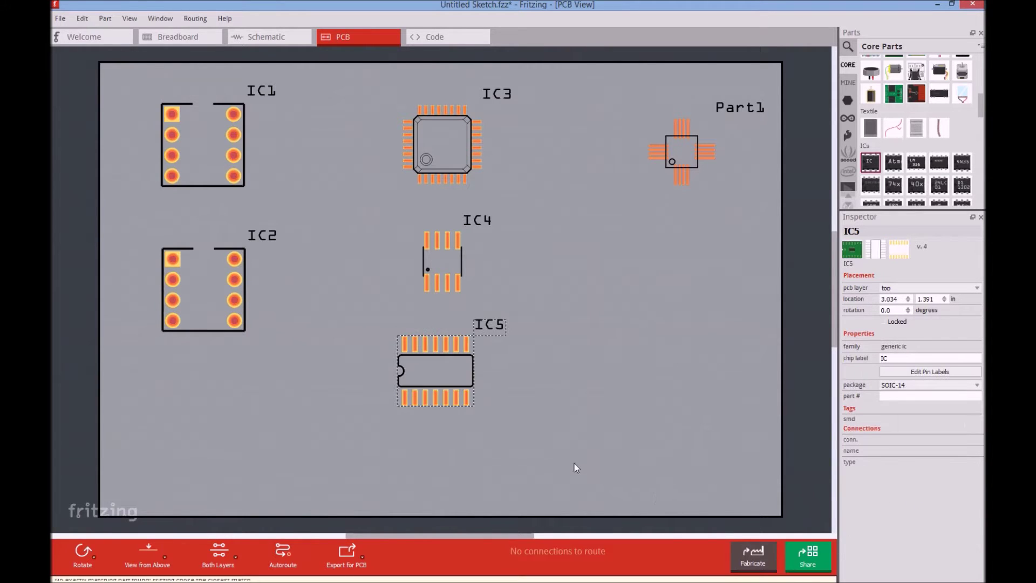
Nudge IC5 slightly into position below IC4.
{"action": "left_click", "coordinate": [498, 425]}
{"action": "left_click", "coordinate": [441, 368]}
{"action": "mouse_move", "coordinate": [428, 368]}
{"action": "left_mouse_down"}
{"action": "mouse_move", "coordinate": [442, 364]}
{"action": "mouse_move", "coordinate": [441, 352]}
{"action": "left_mouse_up"}
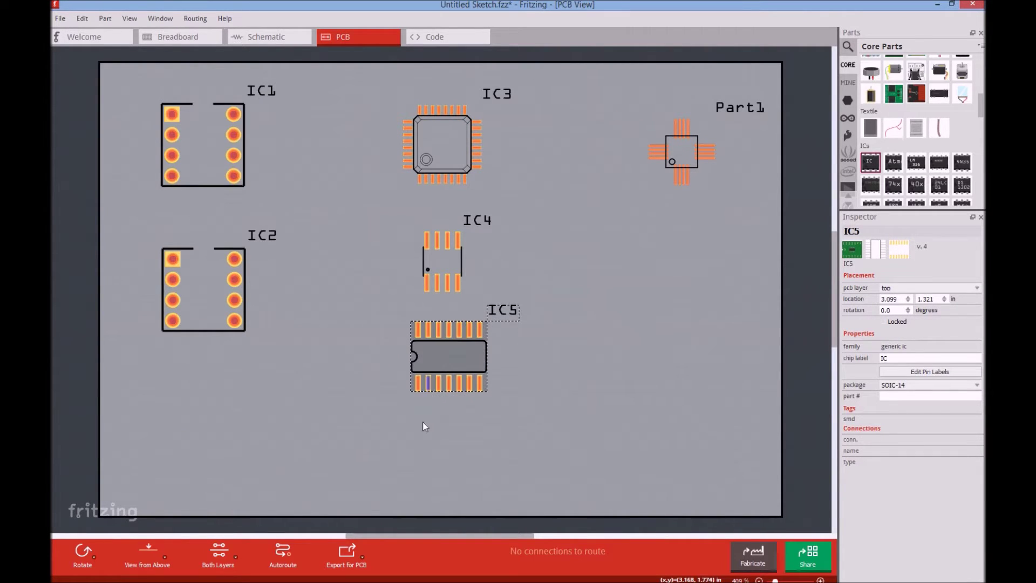
{"action": "left_click", "coordinate": [423, 422]}
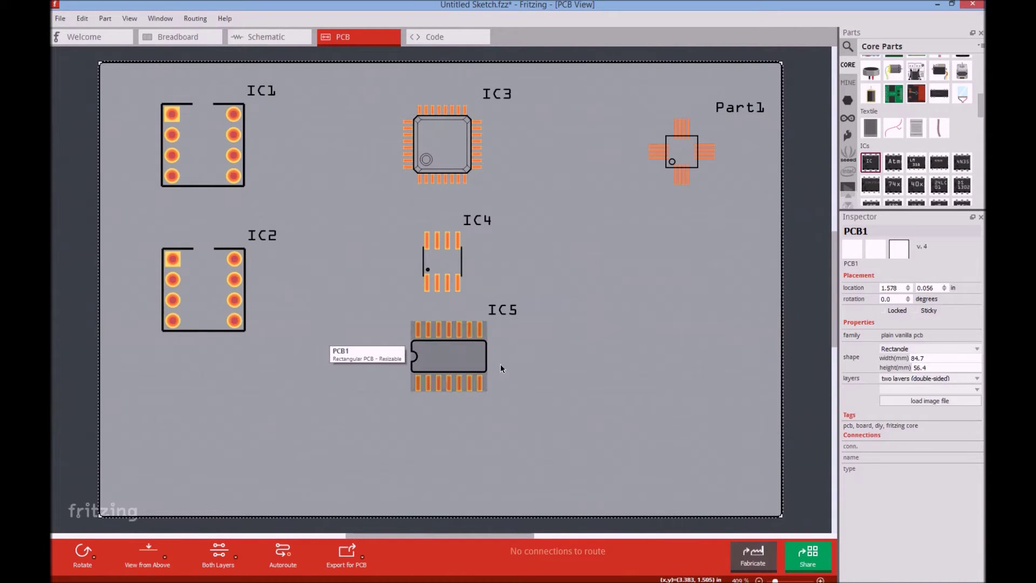
{"action": "right_click", "coordinate": [471, 354]}
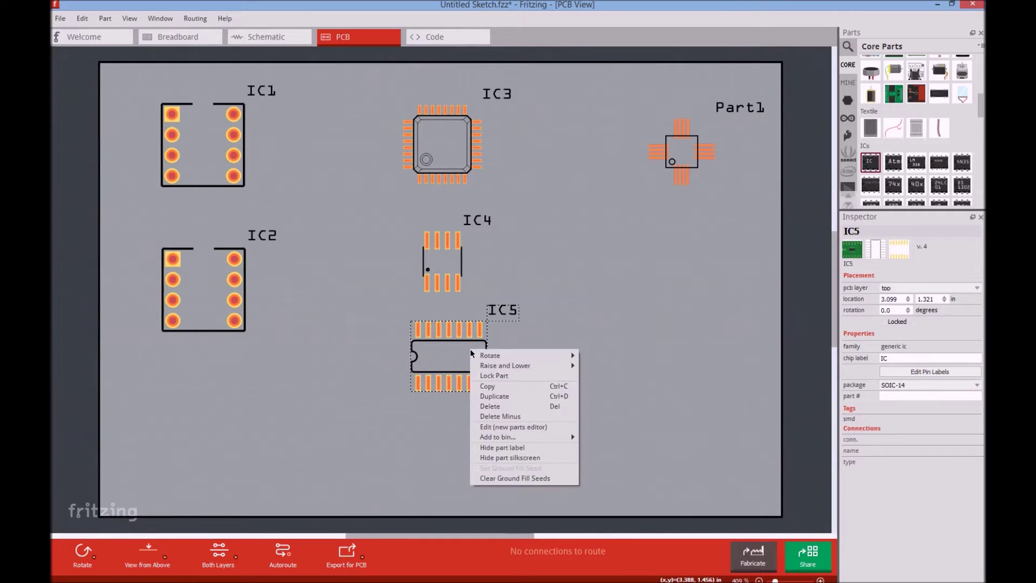
Open IC5 in the new Parts Editor and switch to its PCB footprint view.
{"action": "left_click", "coordinate": [538, 427]}
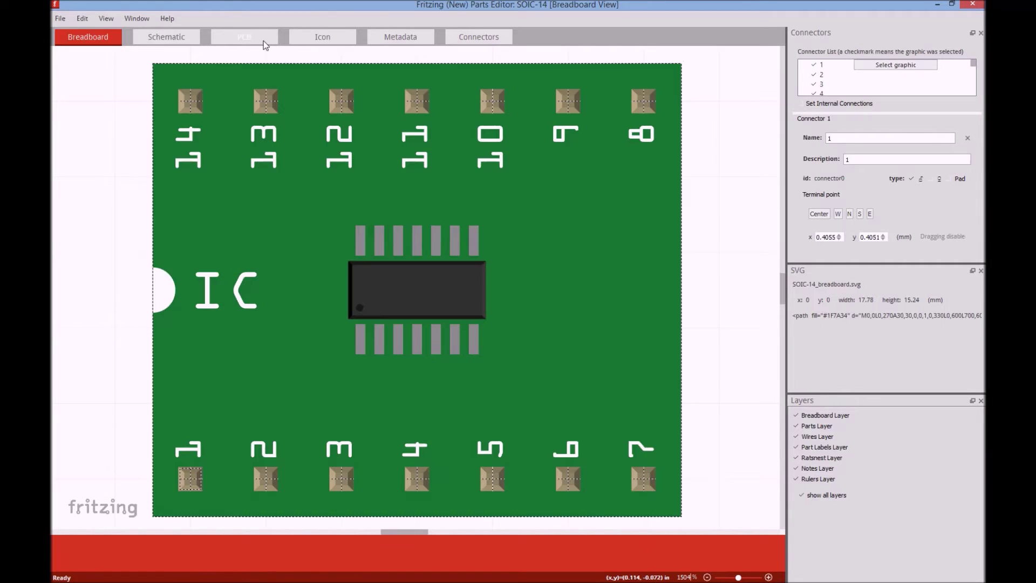
{"action": "left_click", "coordinate": [264, 42]}
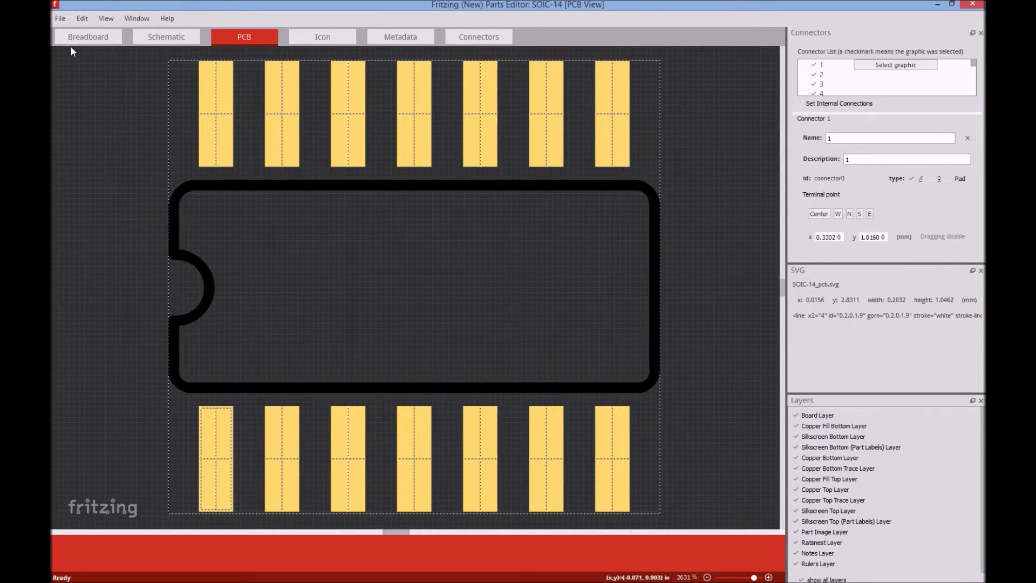
{"action": "left_click", "coordinate": [53, 19]}
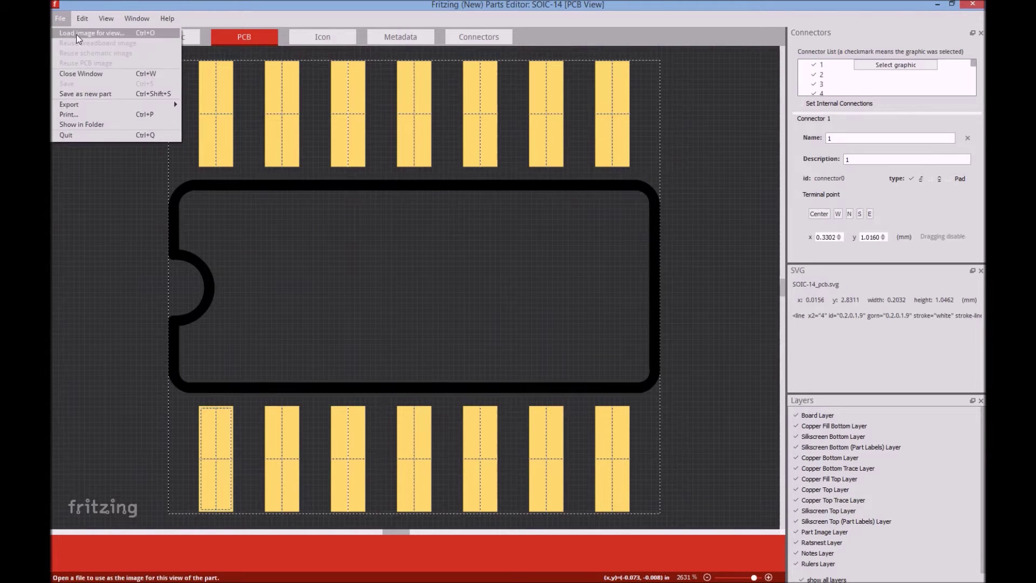
Locate IC5's footprint SVG file in its folder and copy it.
{"action": "left_click", "coordinate": [100, 127]}
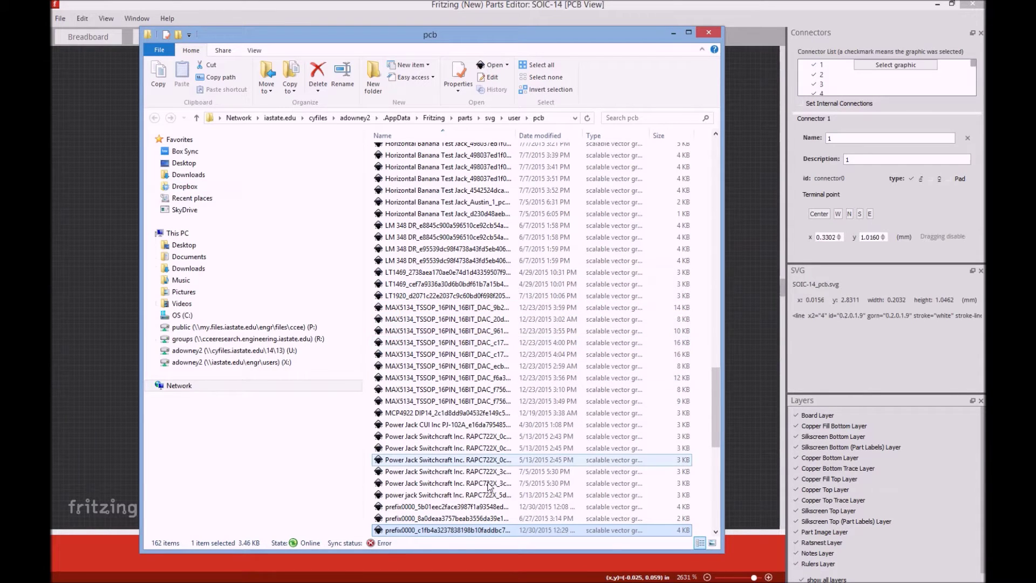
{"action": "scroll", "coordinate": [455, 440], "scroll_direction": "down", "scroll_amount": 3}
{"action": "scroll", "coordinate": [454, 440], "scroll_direction": "down", "scroll_amount": 2}
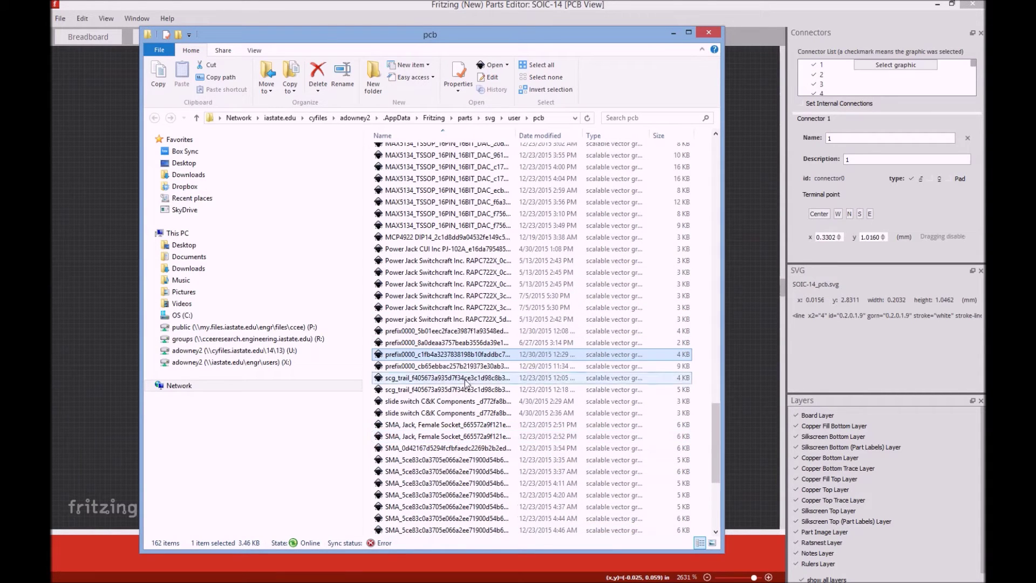
{"action": "right_click", "coordinate": [492, 356]}
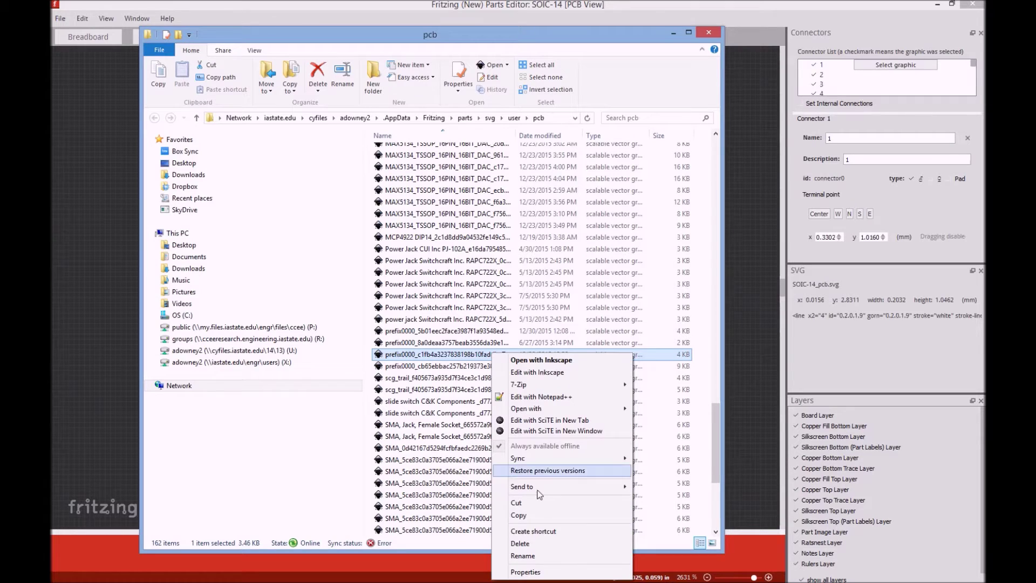
{"action": "left_click", "coordinate": [547, 516]}
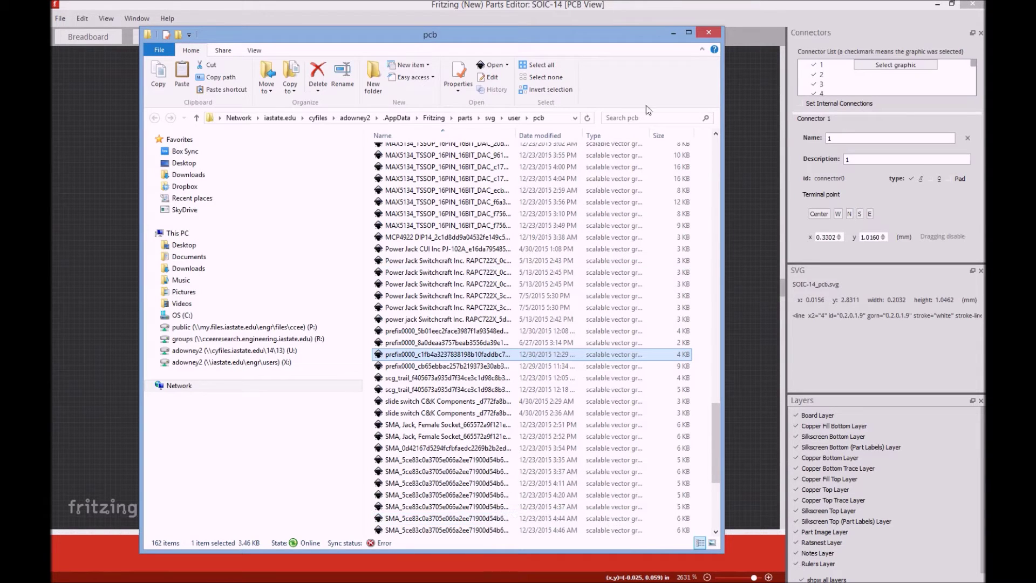
Paste the footprint SVG copy into the parts svg/user/pcb folder.
{"action": "left_click", "coordinate": [463, 118]}
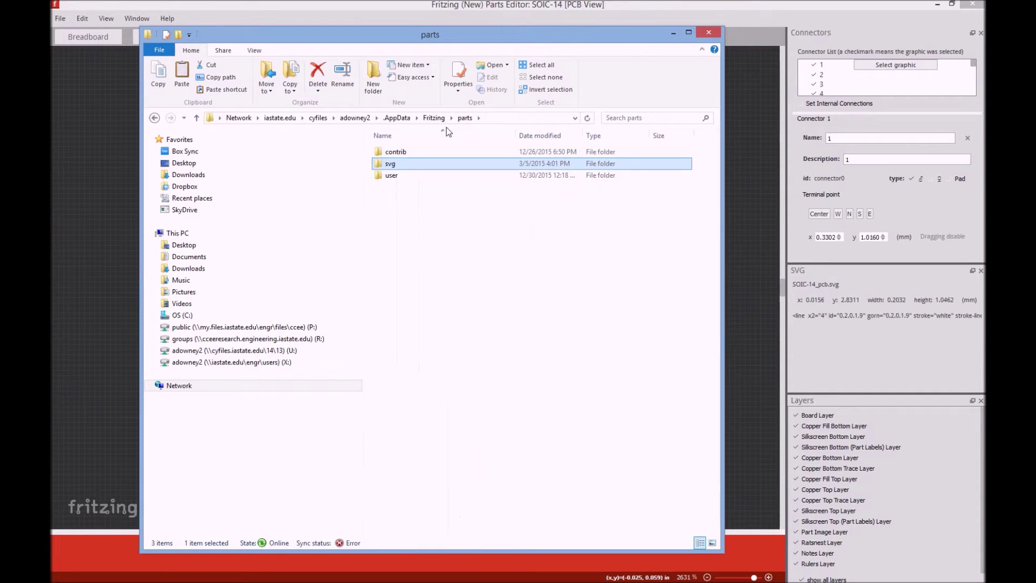
{"action": "double_click", "coordinate": [406, 168]}
{"action": "double_click", "coordinate": [408, 169]}
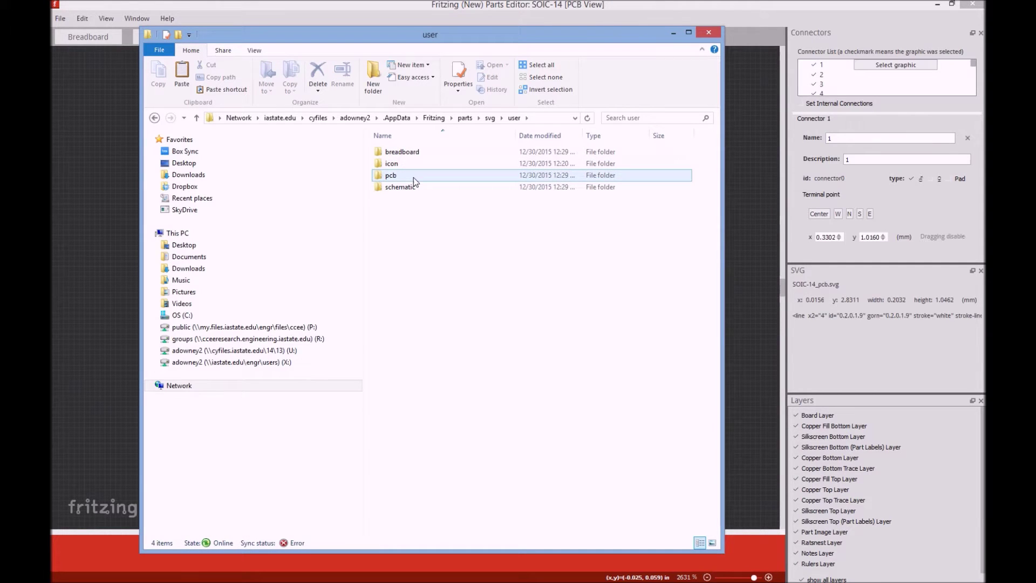
{"action": "double_click", "coordinate": [414, 179]}
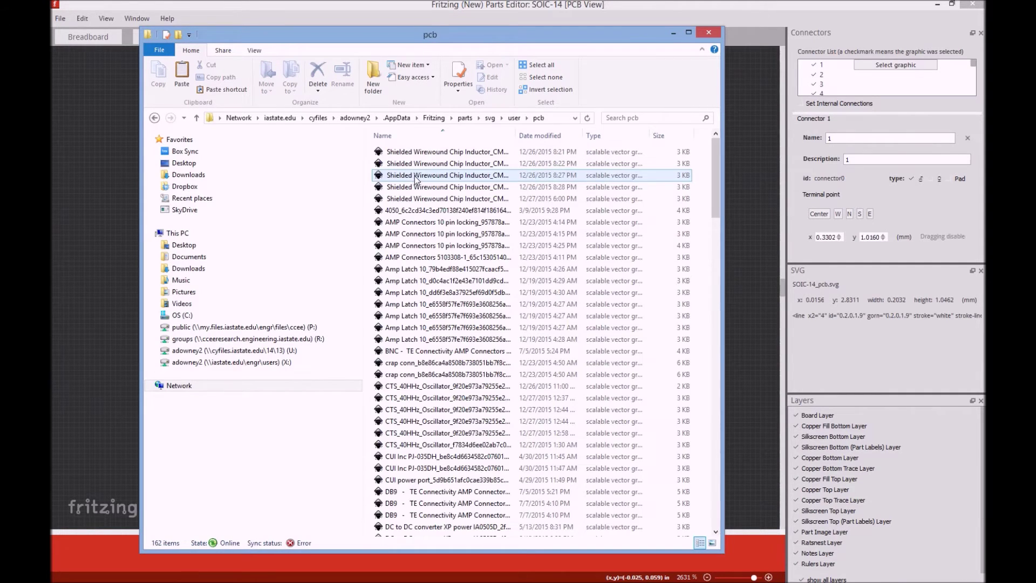
{"action": "scroll", "coordinate": [669, 327], "scroll_direction": "down", "scroll_amount": 6}
{"action": "scroll", "coordinate": [670, 328], "scroll_direction": "down", "scroll_amount": 20}
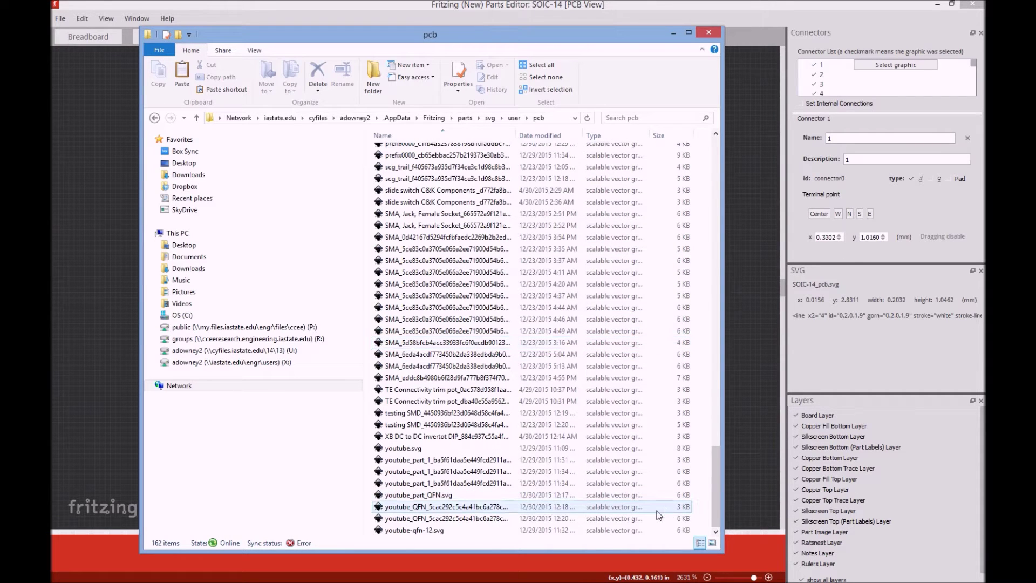
{"action": "right_click", "coordinate": [703, 505]}
{"action": "mouse_move", "coordinate": [723, 478]}
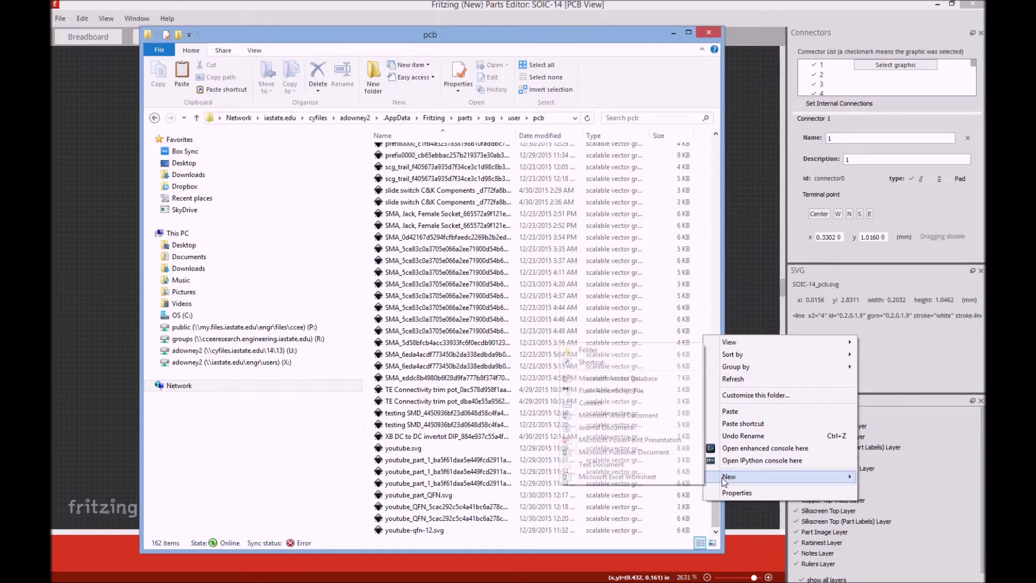
{"action": "left_click", "coordinate": [730, 412]}
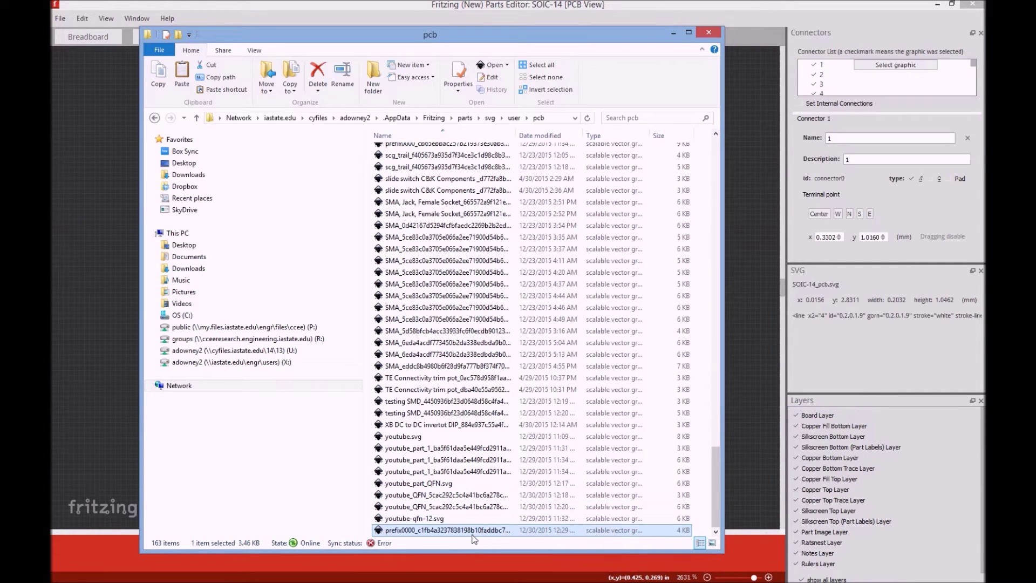
Rename the copy to youtube-QFN-222222222222222.svg and open it in Notepad++.
{"action": "right_click", "coordinate": [472, 531]}
{"action": "left_click", "coordinate": [522, 512]}
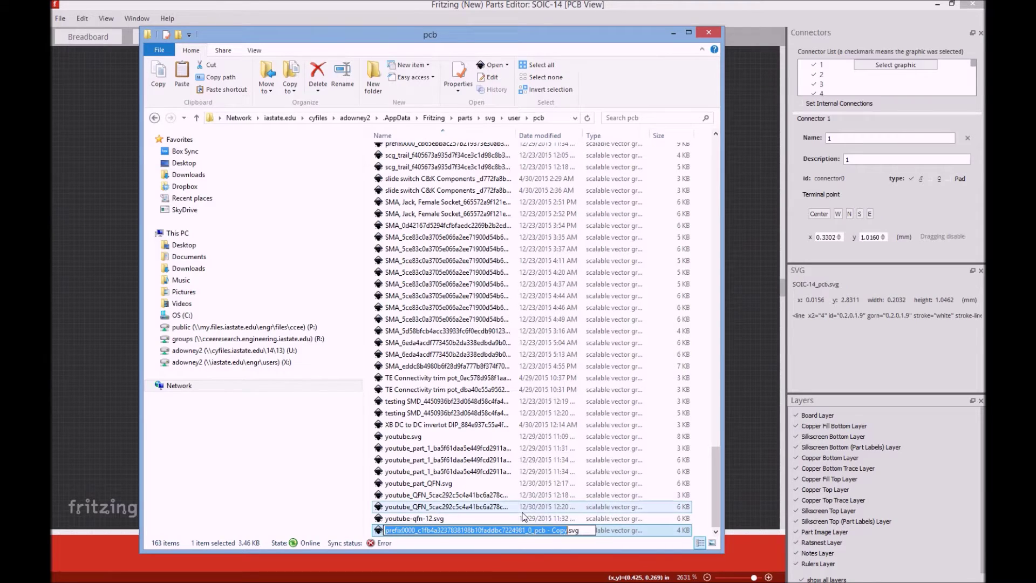
{"action": "type", "text": "you"}
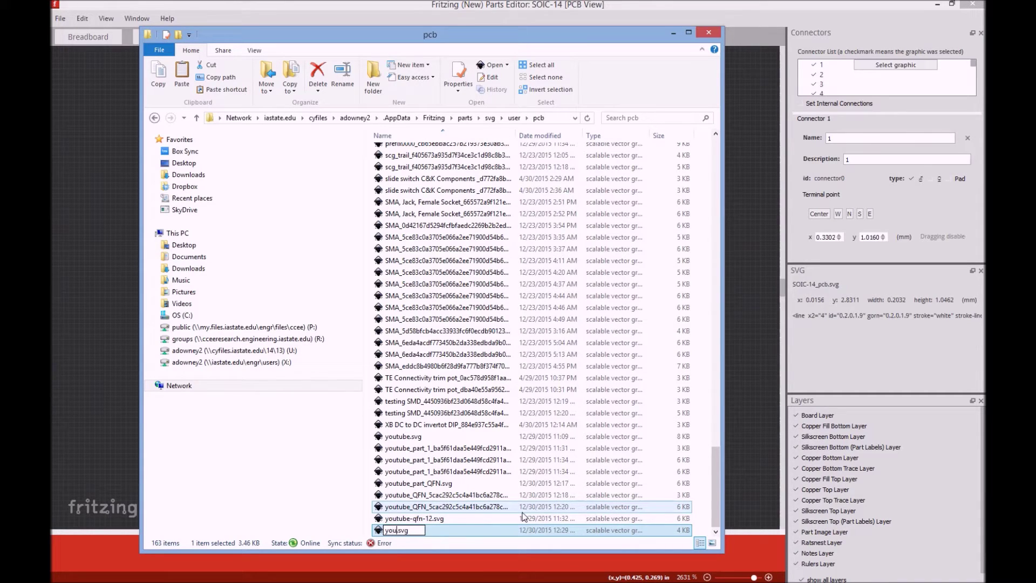
{"action": "type", "text": "tube"}
{"action": "type", "text": "-"}
{"action": "type", "text": "Q"}
{"action": "type", "text": "F"}
{"action": "type", "text": "N"}
{"action": "type", "text": "-"}
{"action": "type", "text": "@@@@@@@@@@"}
{"action": "key", "text": "BackSpace"}
{"action": "key", "text": "BackSpace"}
{"action": "key", "text": "BackSpace"}
{"action": "key", "text": "BackSpace"}
{"action": "key", "text": "BackSpace"}
{"action": "key", "text": "BackSpace"}
{"action": "key", "text": "BackSpace"}
{"action": "key", "text": "BackSpace"}
{"action": "key", "text": "BackSpace"}
{"action": "key", "text": "BackSpace"}
{"action": "type", "text": "222222222222222"}
{"action": "key", "text": "Return"}
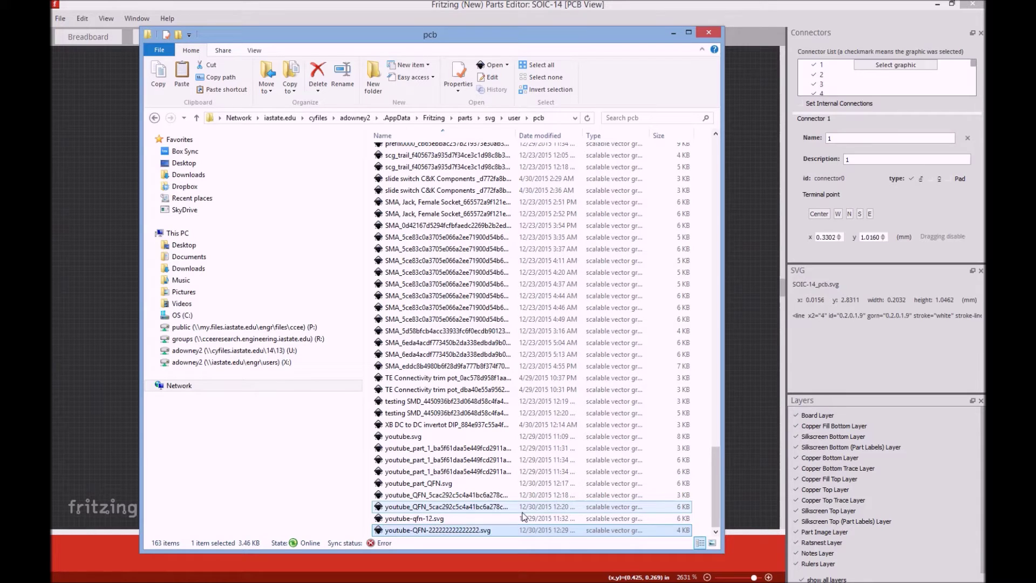
{"action": "right_click", "coordinate": [467, 531]}
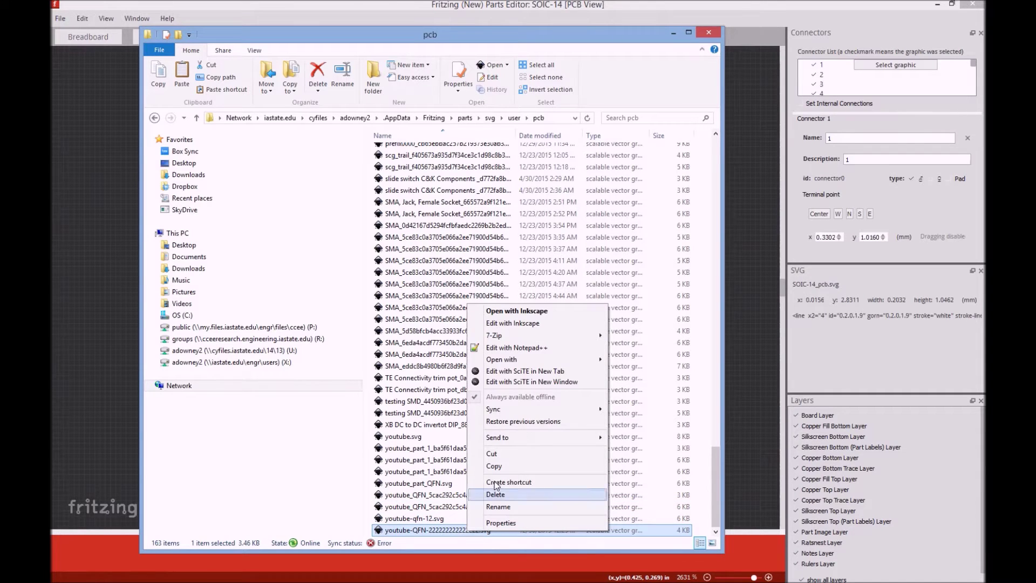
{"action": "left_click", "coordinate": [509, 350]}
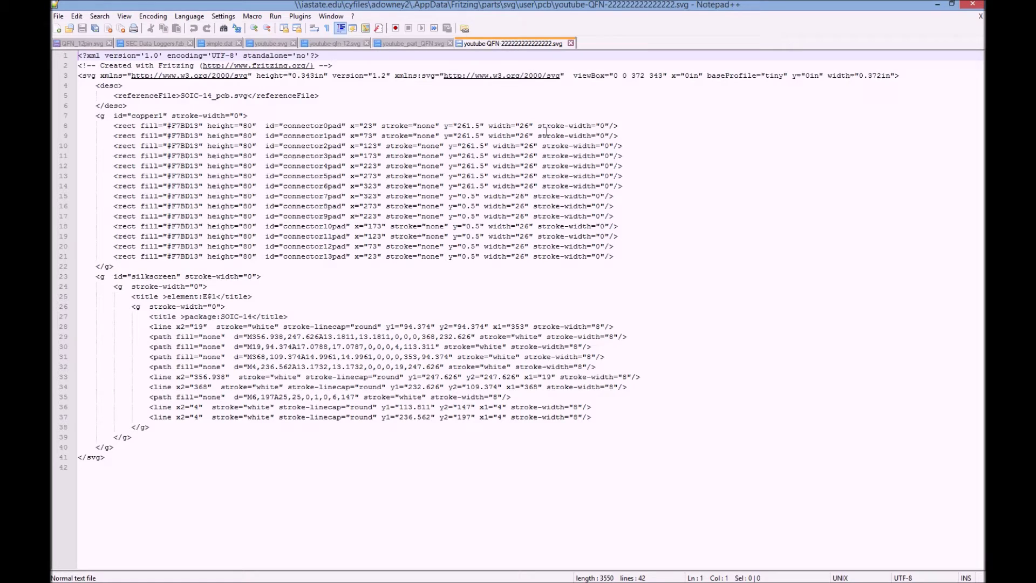
Inspect the connector pad ids and white silkscreen stroke values in the SVG markup.
{"action": "left_click_drag", "start_coordinate": [292, 125], "coordinate": [305, 125]}
{"action": "left_click_drag", "start_coordinate": [287, 257], "coordinate": [348, 259]}
{"action": "left_click", "coordinate": [339, 272]}
{"action": "left_click", "coordinate": [339, 256]}
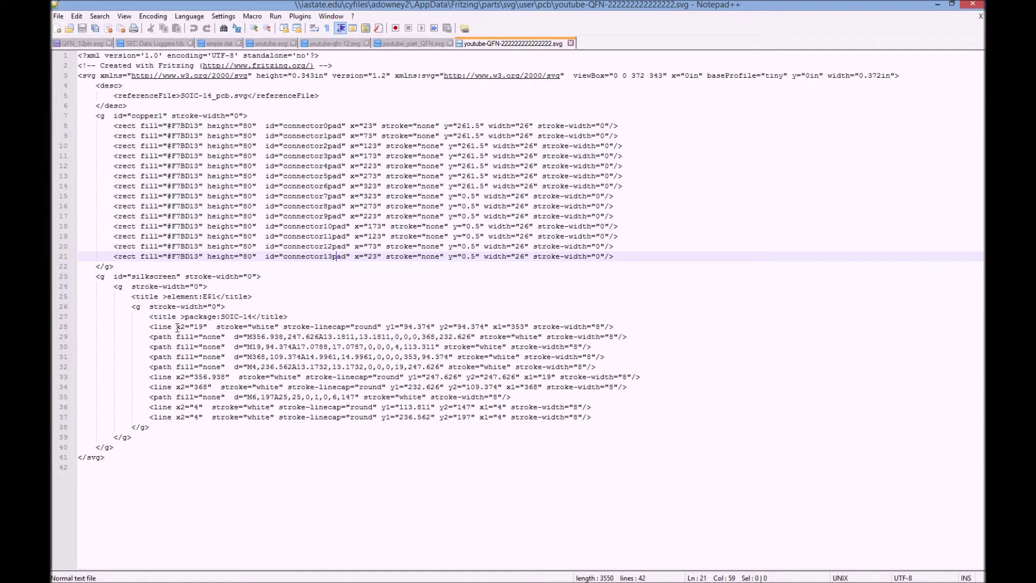
{"action": "left_click", "coordinate": [492, 347]}
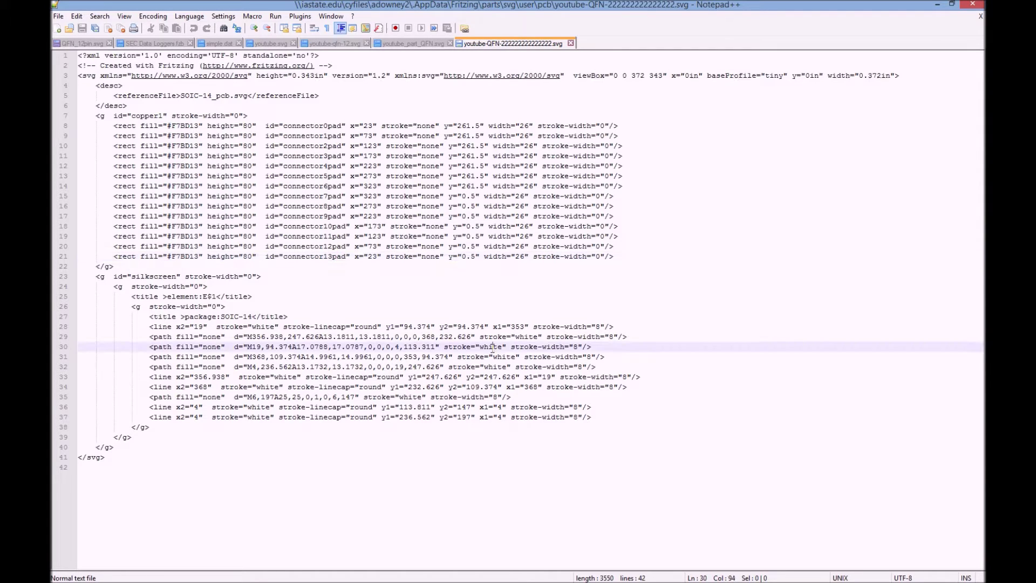
{"action": "left_click_drag", "start_coordinate": [479, 347], "coordinate": [503, 347]}
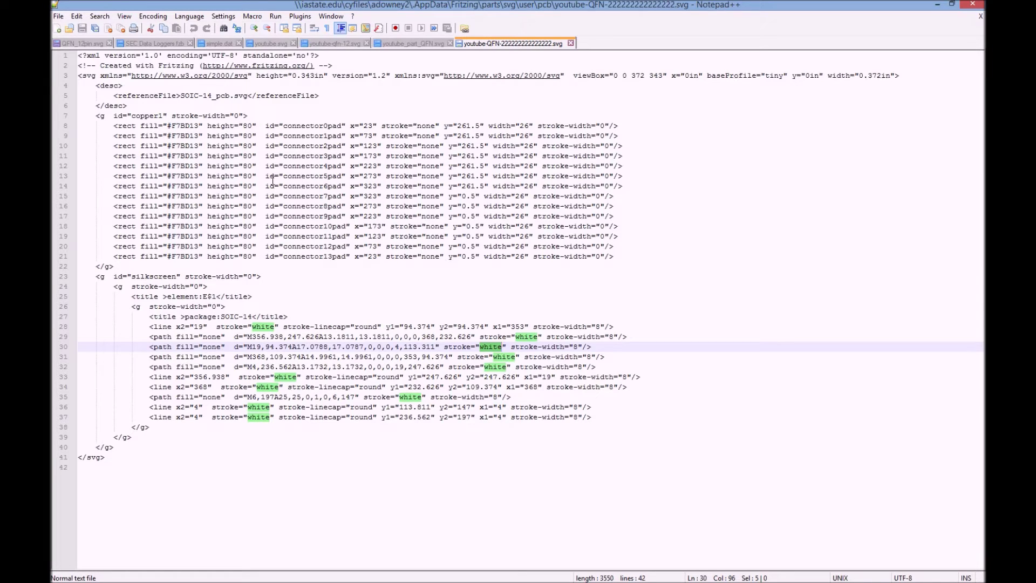
{"action": "left_click", "coordinate": [262, 166]}
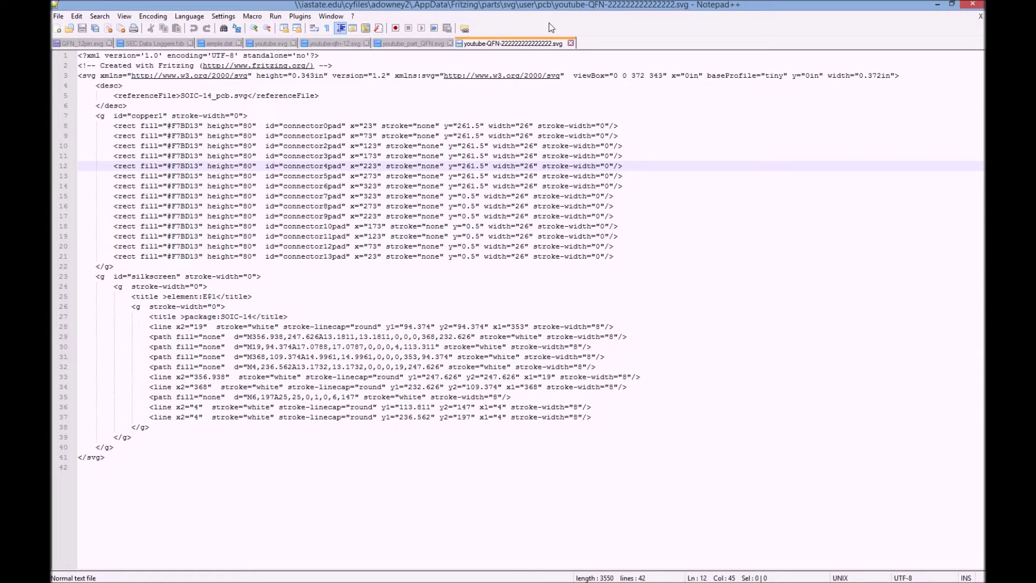
Delete the connector13pad rectangle line and its blank line, then save and close Notepad++.
{"action": "left_click_drag", "start_coordinate": [117, 257], "coordinate": [624, 255]}
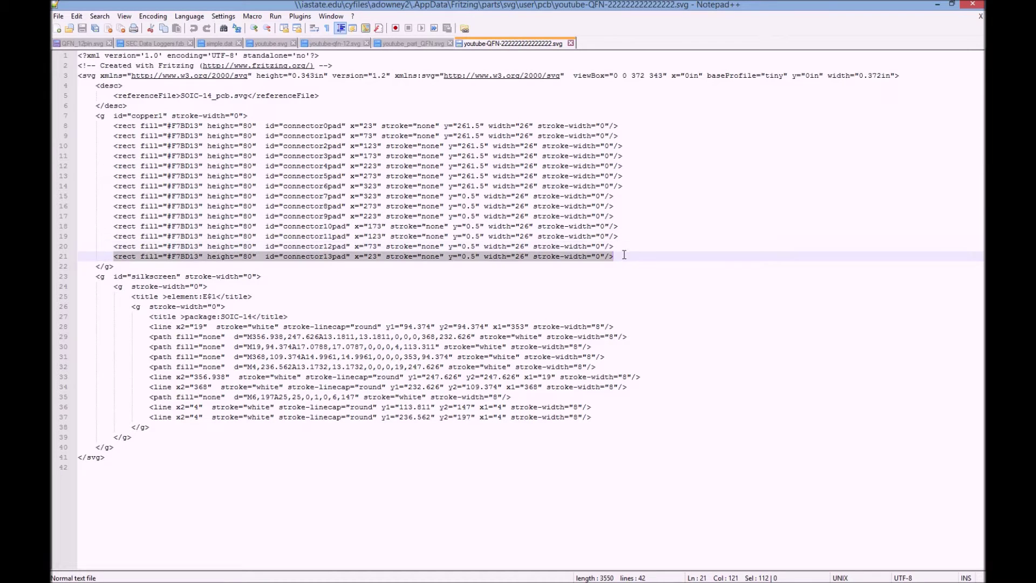
{"action": "key", "text": "Delete"}
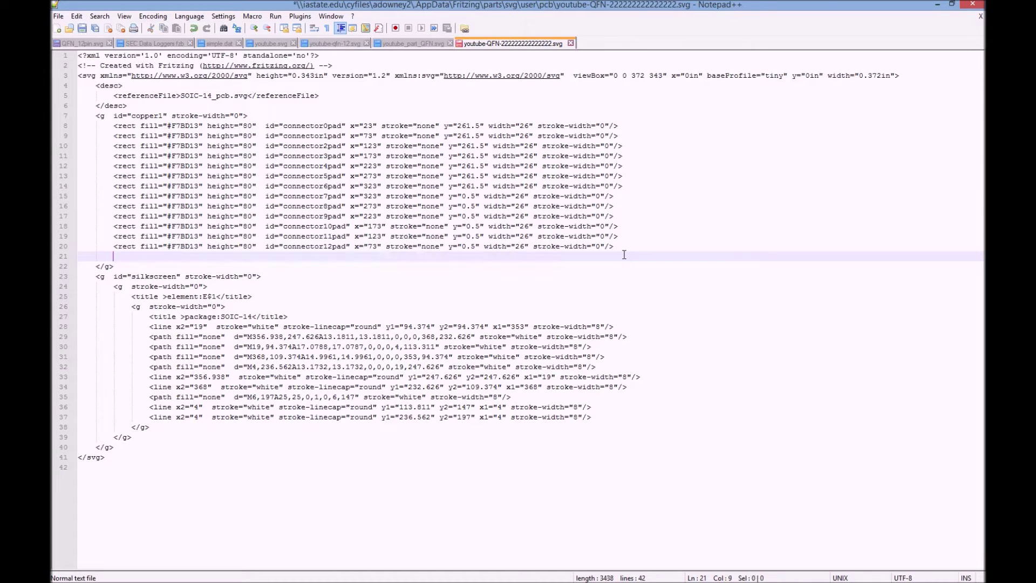
{"action": "key", "text": "Left"}
{"action": "key", "text": "Delete"}
{"action": "key", "text": "Delete"}
{"action": "key", "text": "Delete"}
{"action": "key", "text": "Delete"}
{"action": "key", "text": "Delete"}
{"action": "key", "text": "Delete"}
{"action": "key", "text": "Delete"}
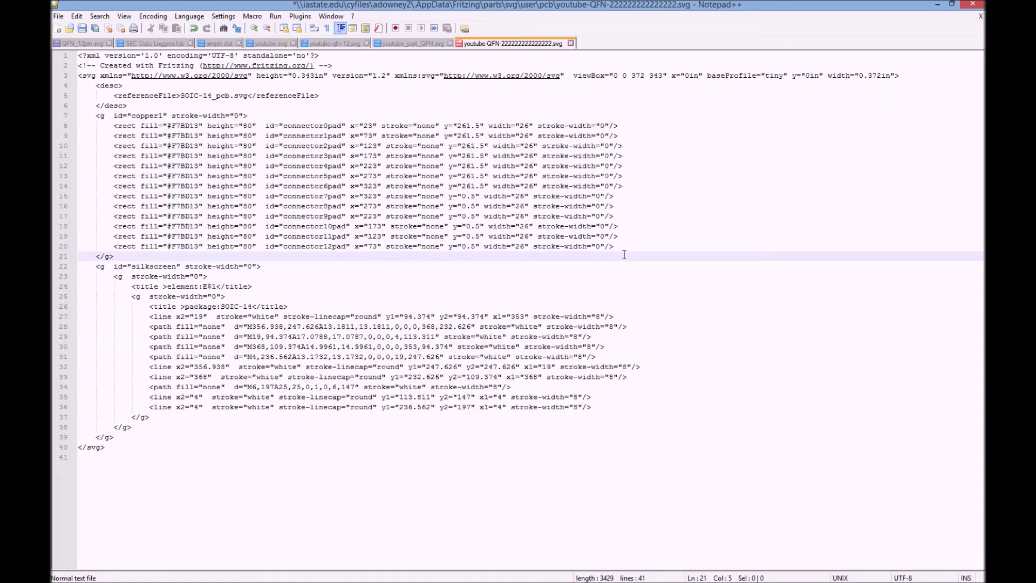
{"action": "left_click", "coordinate": [59, 16]}
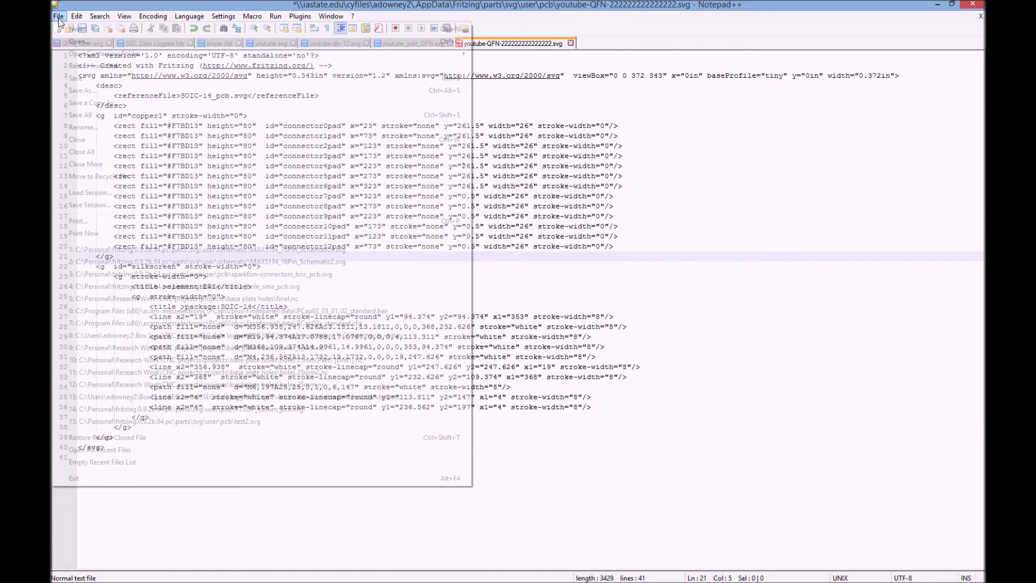
{"action": "left_click", "coordinate": [81, 77]}
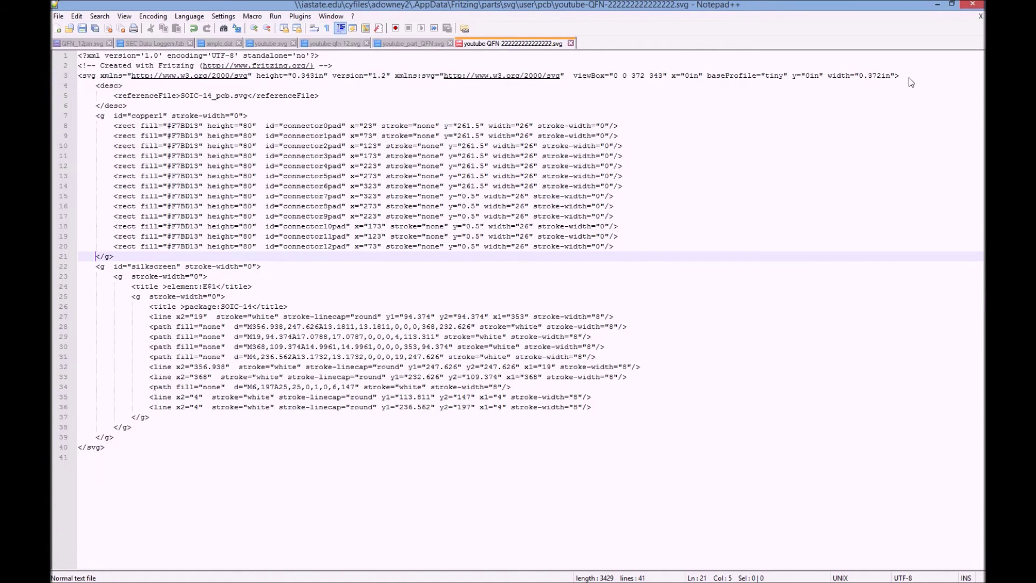
{"action": "left_click", "coordinate": [974, 4]}
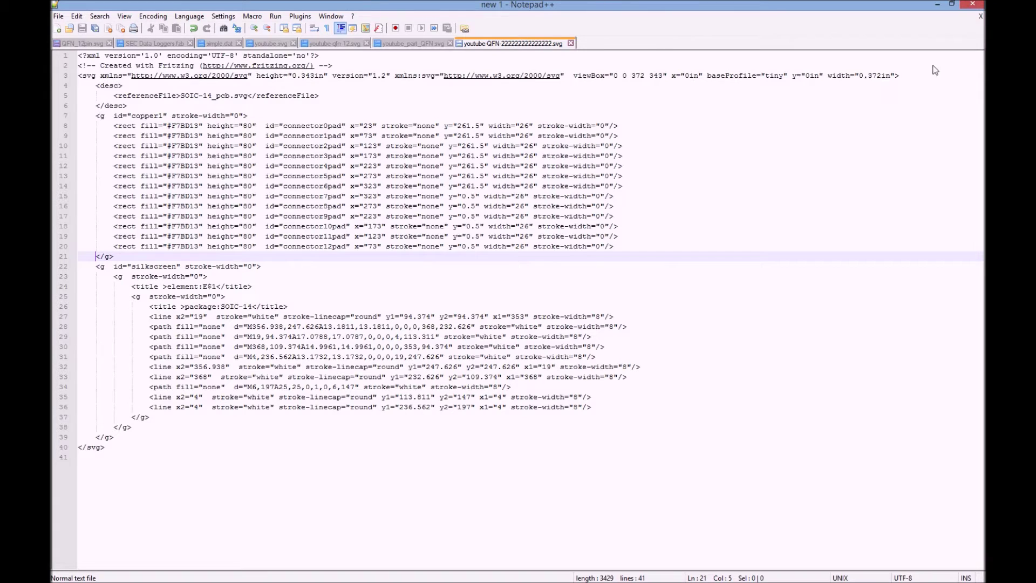
{"action": "left_click", "coordinate": [973, 3]}
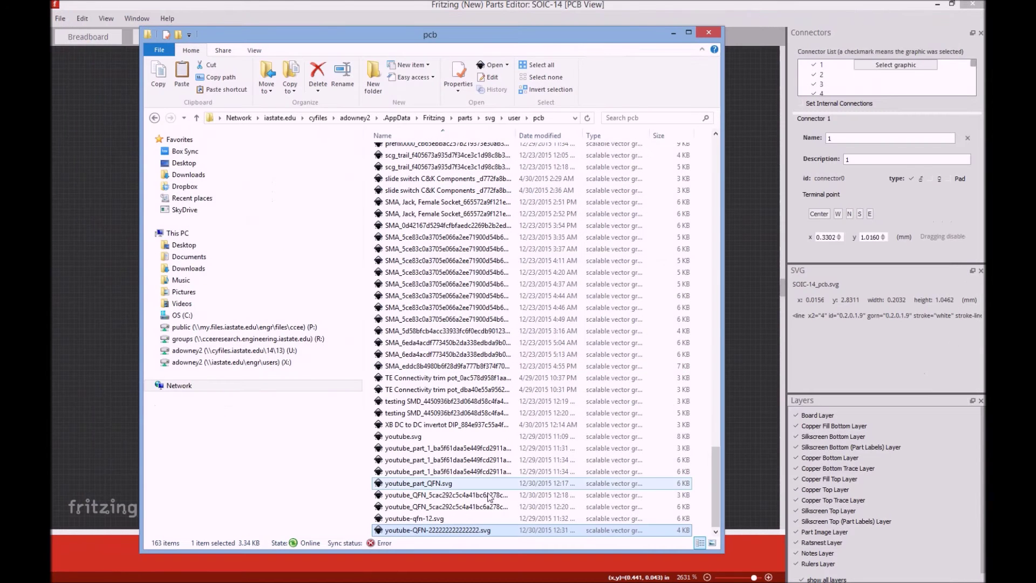
Open youtube-QFN-222222222222222.svg in Inkscape from File Explorer.
{"action": "double_click", "coordinate": [475, 531]}
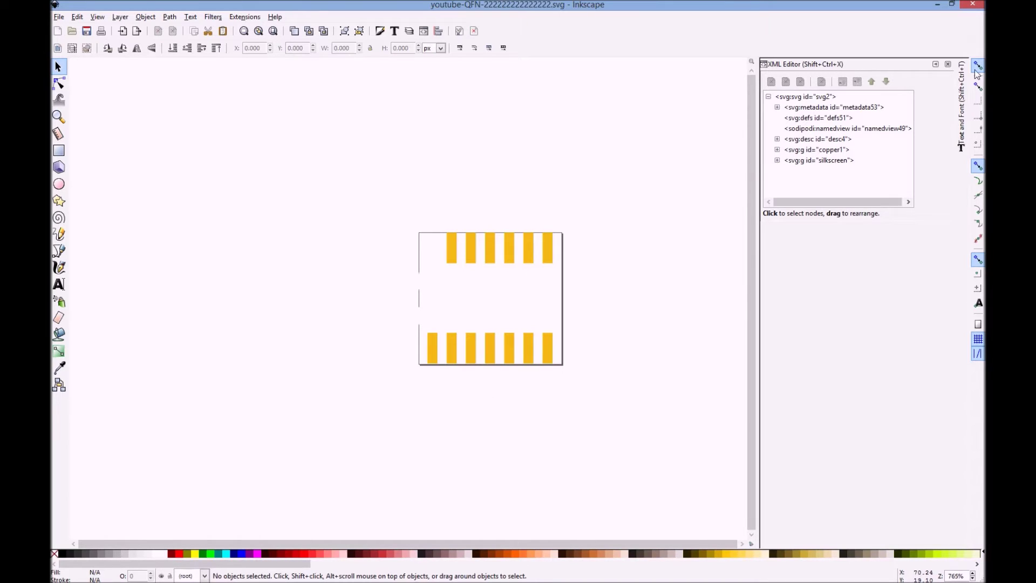
Reopen the XML Editor from the Edit menu and enlarge its node tree pane.
{"action": "left_click", "coordinate": [948, 64]}
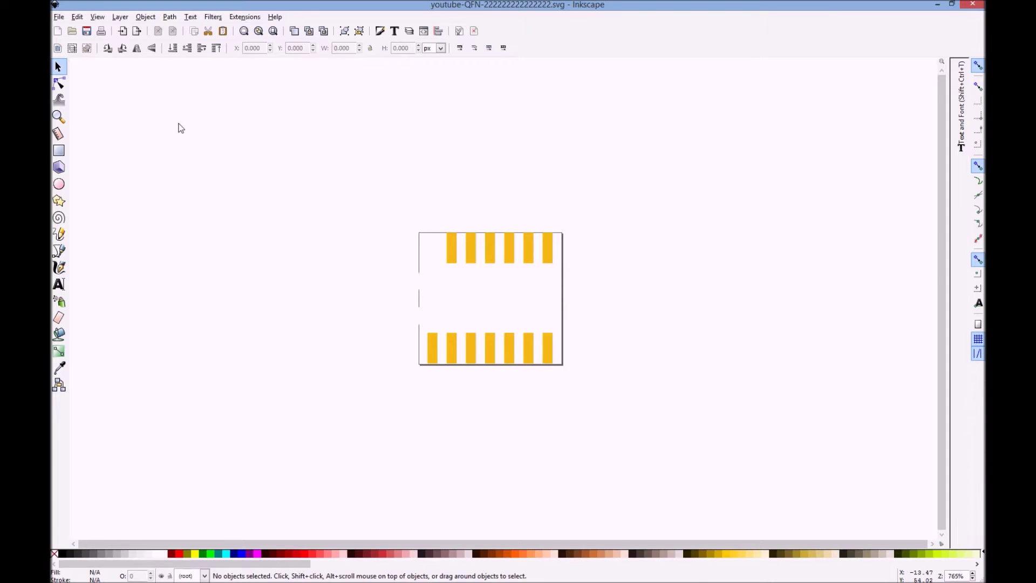
{"action": "left_click", "coordinate": [61, 17]}
{"action": "mouse_move", "coordinate": [76, 19]}
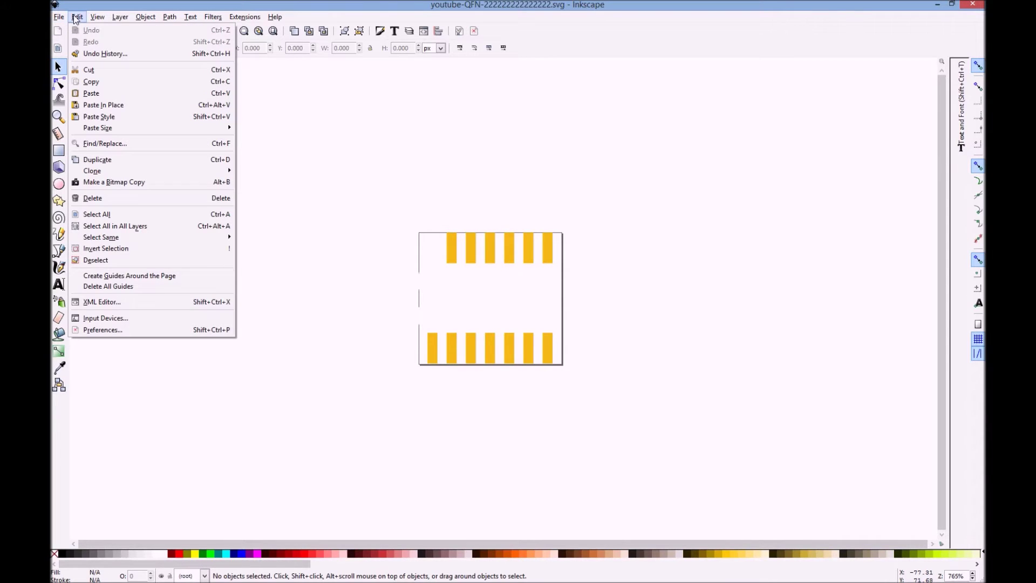
{"action": "left_click", "coordinate": [102, 302]}
{"action": "left_click_drag", "start_coordinate": [863, 220], "coordinate": [856, 549]}
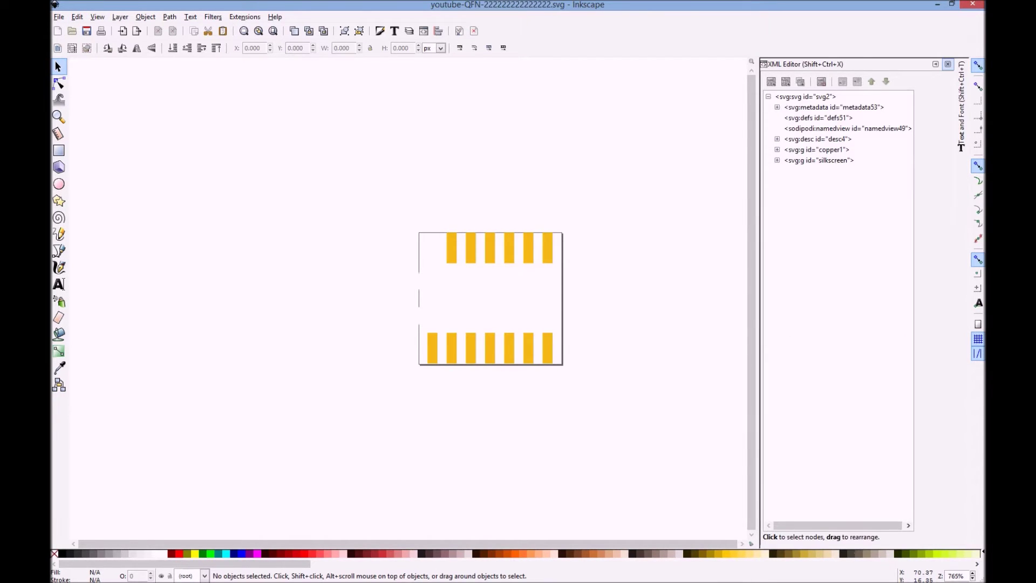
Expand silkscreen > g21 > g25 and step through its line and path nodes.
{"action": "left_click", "coordinate": [778, 161]}
{"action": "left_click", "coordinate": [786, 171]}
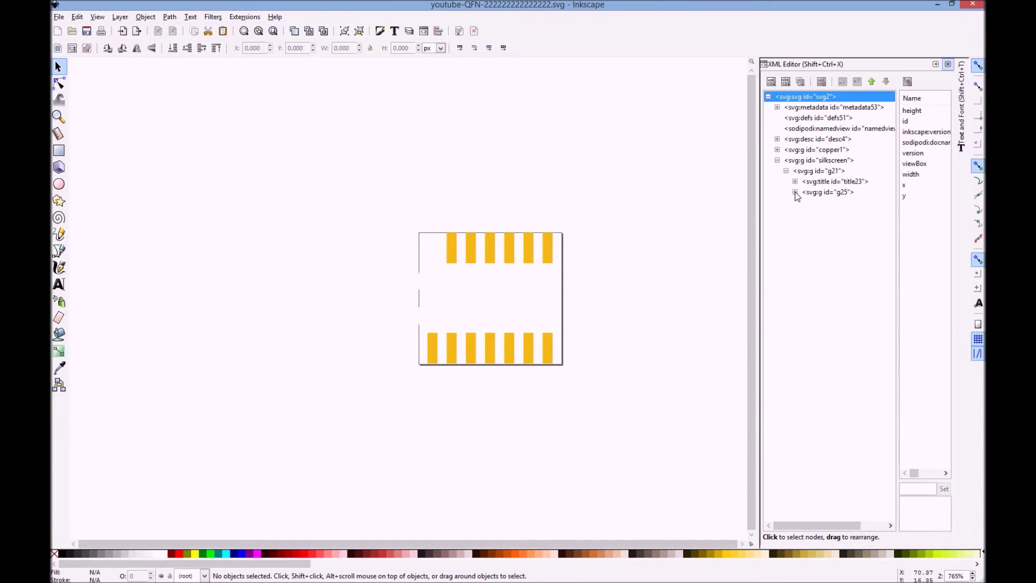
{"action": "left_click", "coordinate": [795, 192]}
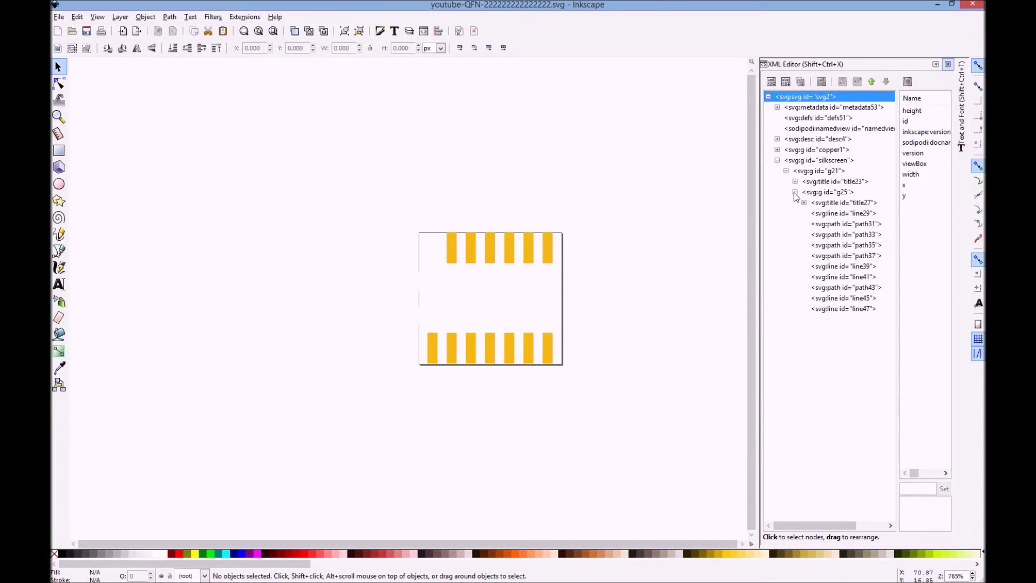
{"action": "left_click", "coordinate": [831, 213]}
{"action": "left_click", "coordinate": [834, 224]}
{"action": "left_click", "coordinate": [831, 246]}
{"action": "left_click", "coordinate": [832, 265]}
{"action": "left_click", "coordinate": [831, 288]}
Select line29 and switch the toolbar measurement units to millimetres.
{"action": "left_click", "coordinate": [831, 299]}
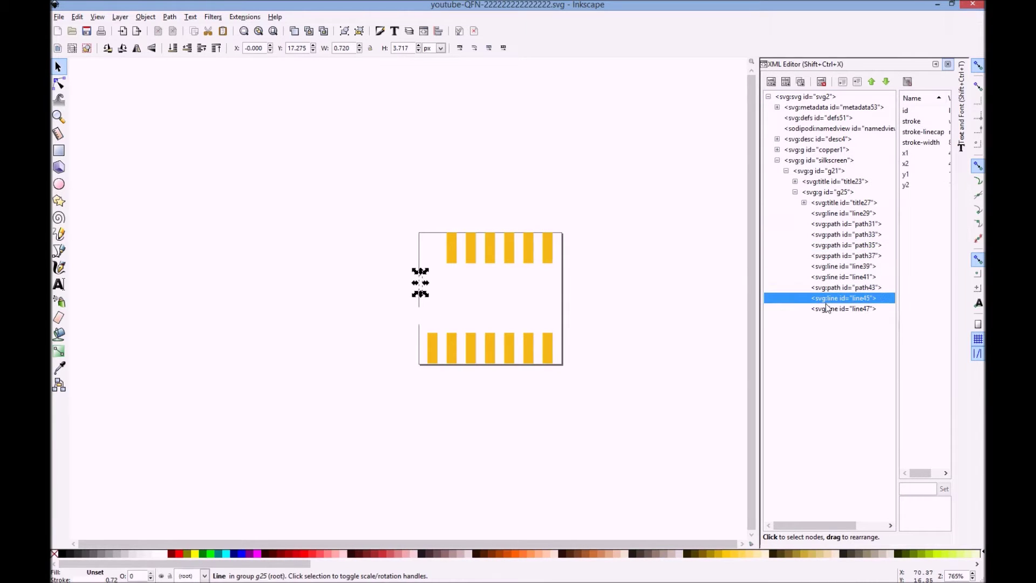
{"action": "left_click", "coordinate": [830, 215]}
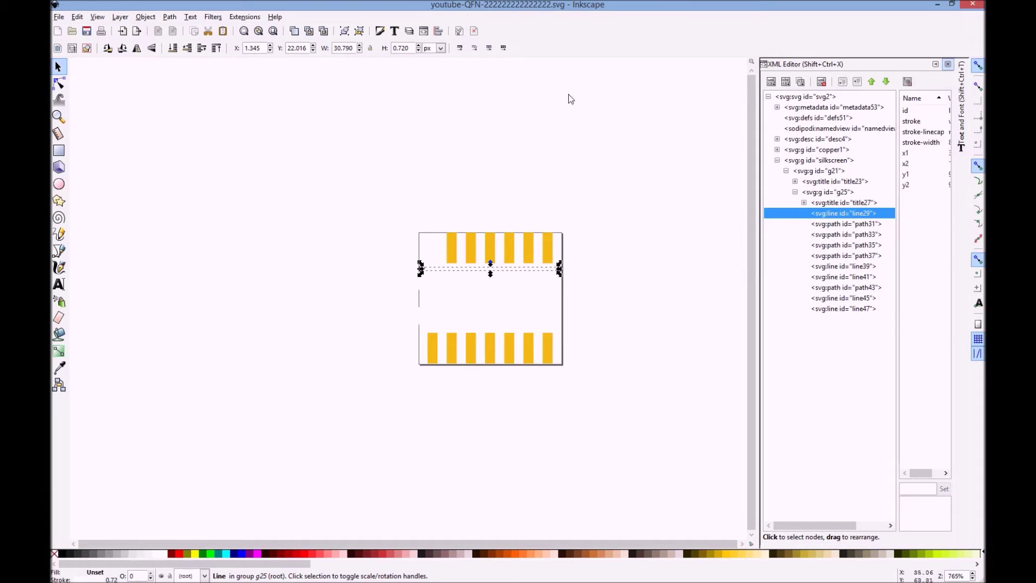
{"action": "left_click", "coordinate": [441, 48]}
{"action": "left_click", "coordinate": [442, 113]}
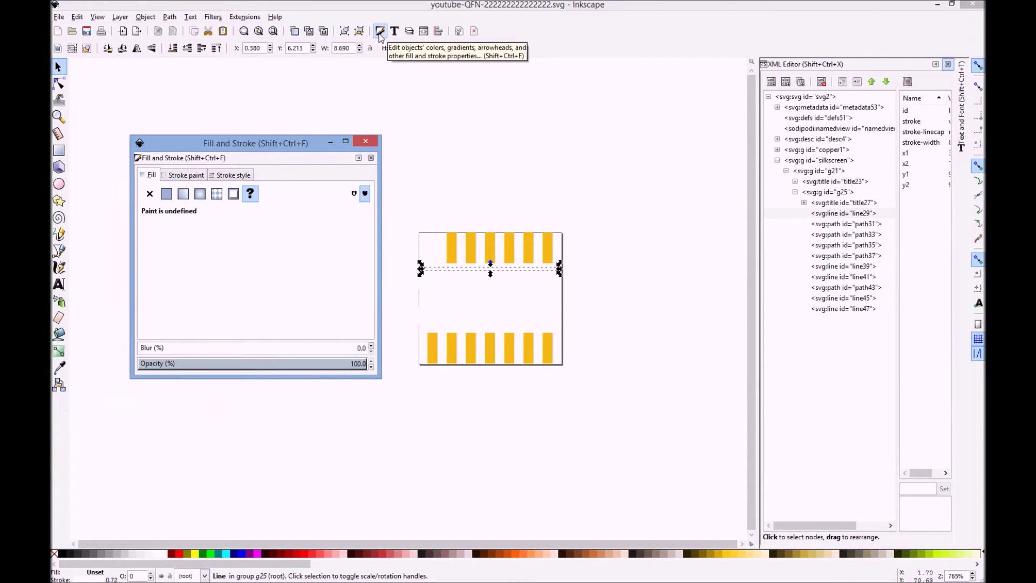
Set line29's stroke to black using the colour wheel.
{"action": "left_click", "coordinate": [187, 176]}
{"action": "left_click", "coordinate": [301, 225]}
{"action": "left_click_drag", "start_coordinate": [223, 286], "coordinate": [241, 245]}
{"action": "left_click", "coordinate": [361, 149]}
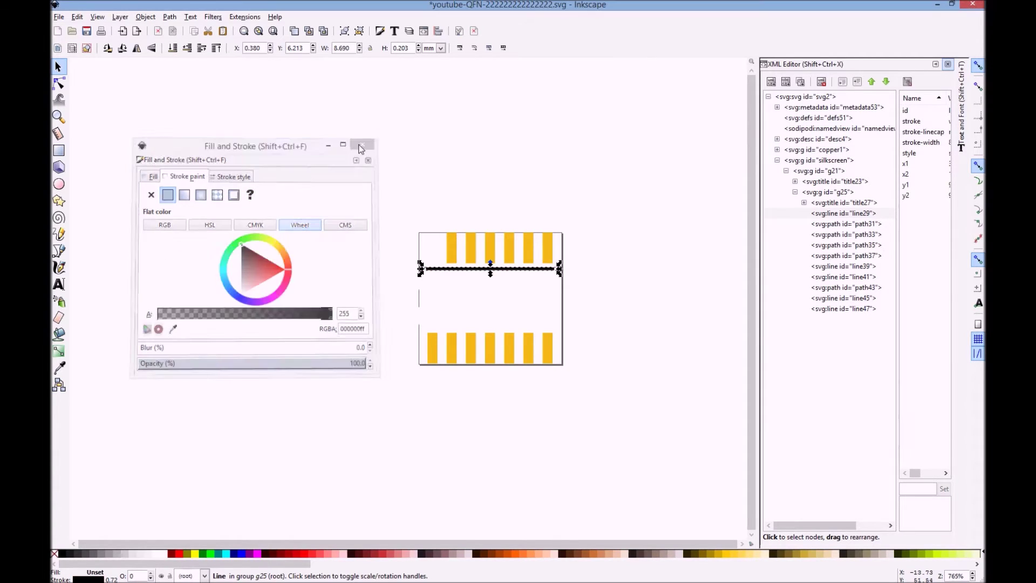
Make the strokes of path31, path33 and path35 black.
{"action": "left_click", "coordinate": [559, 325]}
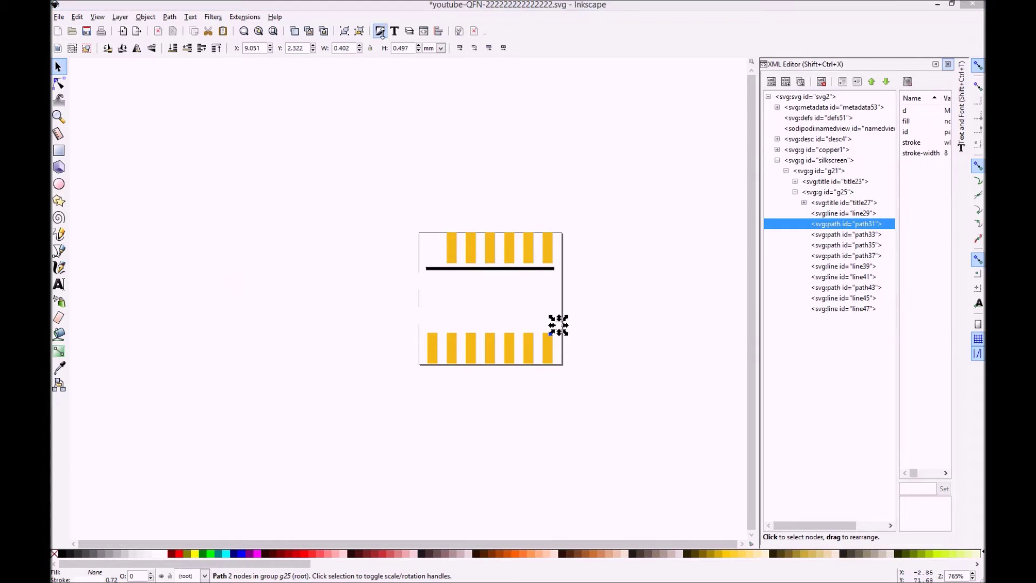
{"action": "left_click", "coordinate": [380, 32]}
{"action": "left_click_drag", "start_coordinate": [374, 183], "coordinate": [333, 116]}
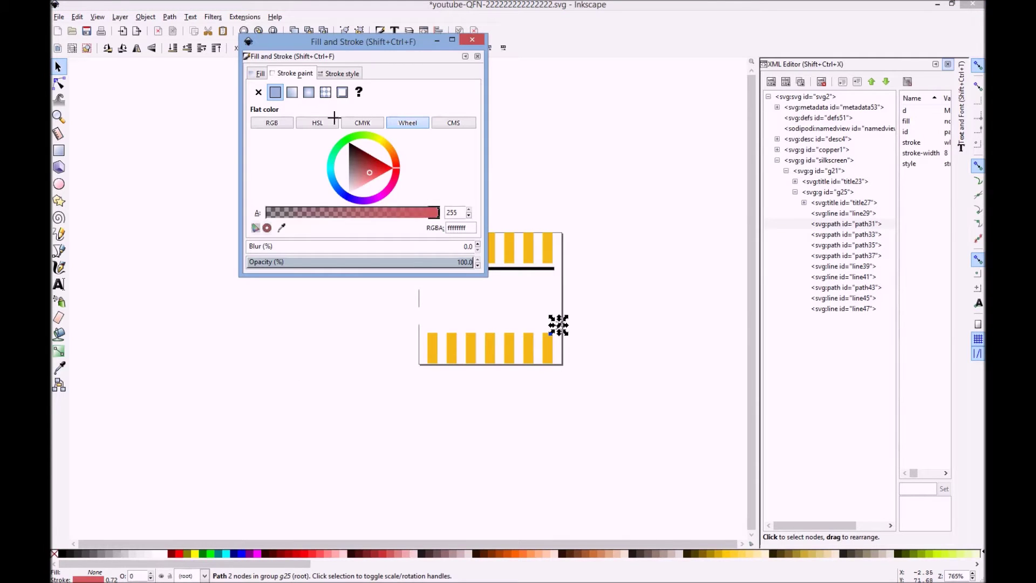
{"action": "left_click", "coordinate": [469, 43]}
{"action": "left_click", "coordinate": [809, 234]}
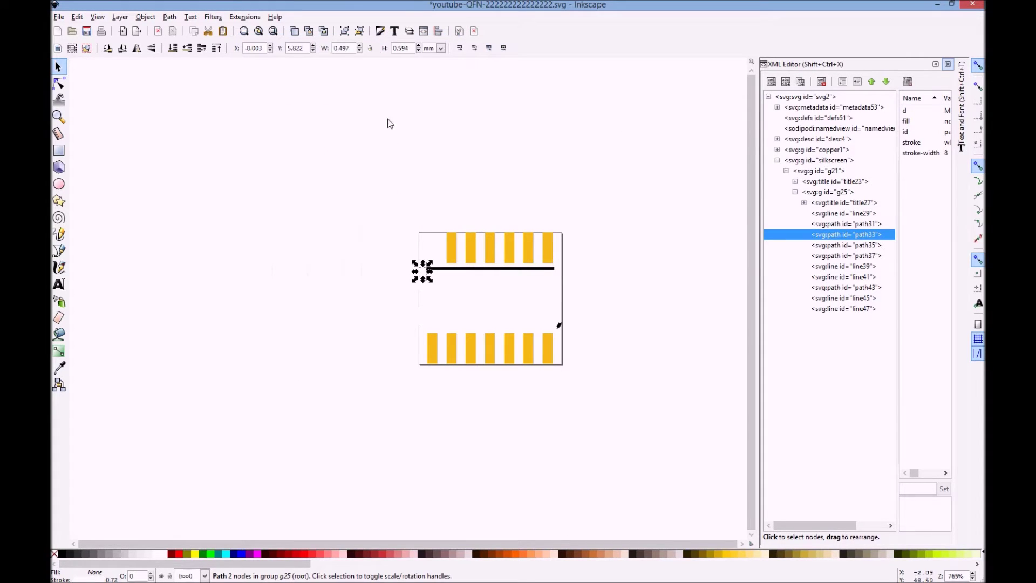
{"action": "left_click", "coordinate": [380, 31]}
{"action": "left_click", "coordinate": [457, 151]}
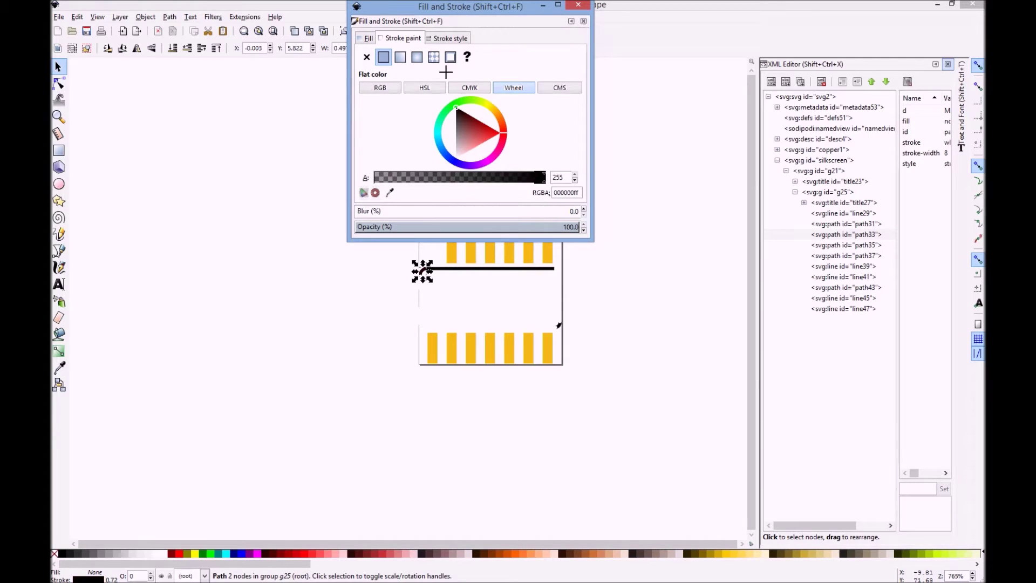
{"action": "left_click", "coordinate": [581, 8]}
{"action": "left_click", "coordinate": [831, 245]}
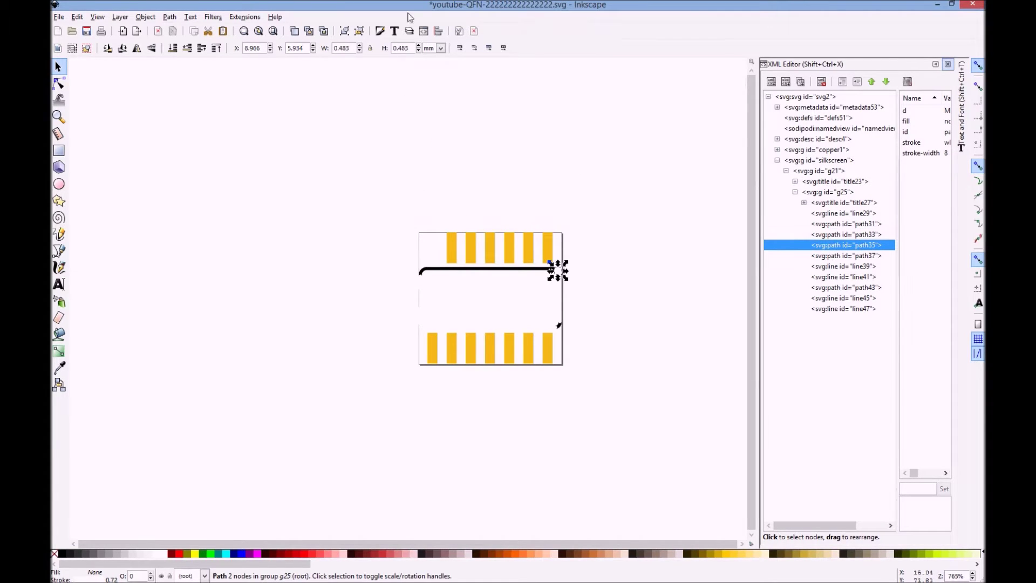
{"action": "left_click", "coordinate": [380, 31]}
{"action": "left_click", "coordinate": [572, 96]}
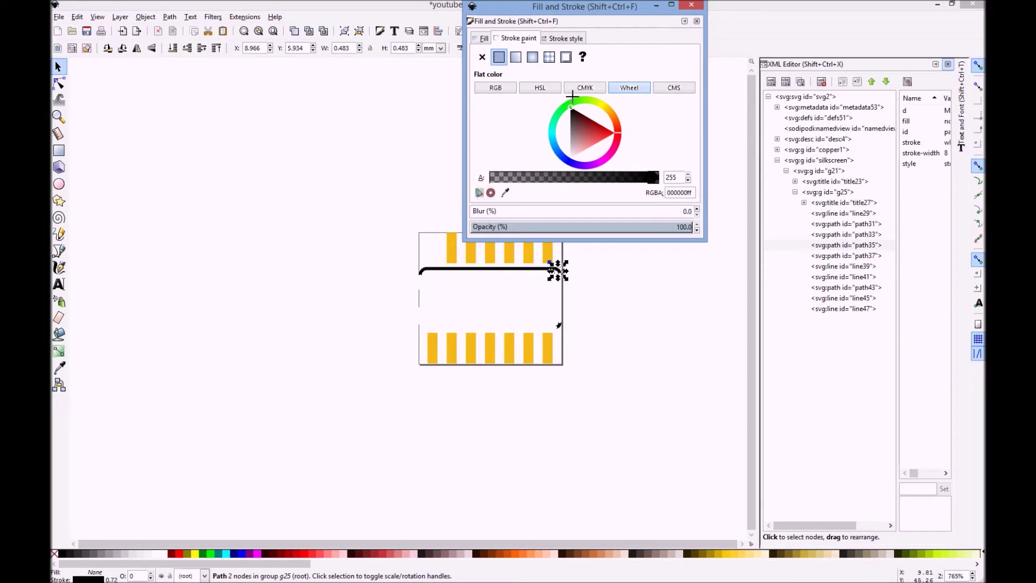
{"action": "left_click", "coordinate": [691, 5]}
Make the strokes of path37, line39 and line41 black.
{"action": "left_click", "coordinate": [825, 256]}
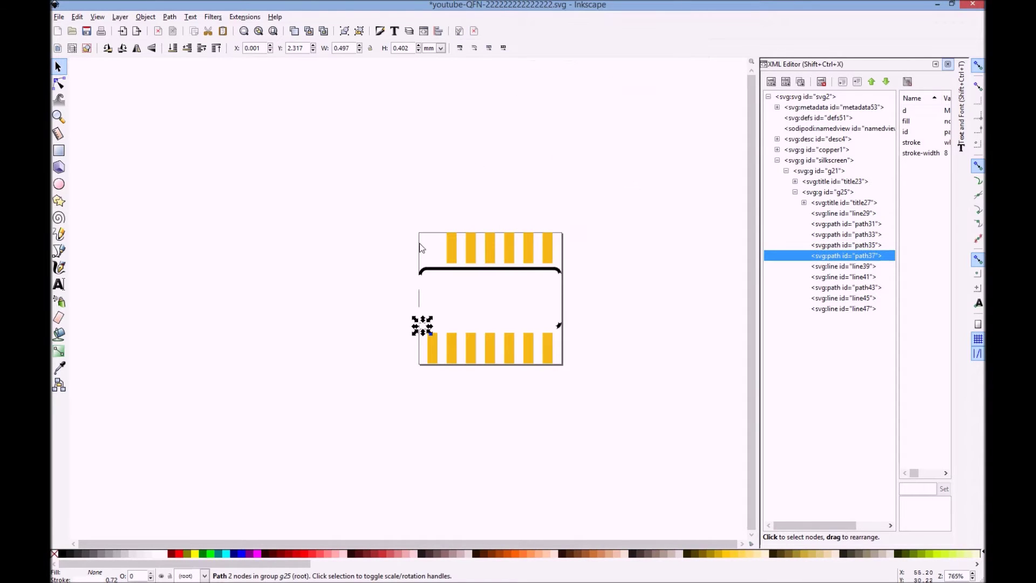
{"action": "left_click", "coordinate": [380, 31]}
{"action": "left_click", "coordinate": [615, 57]}
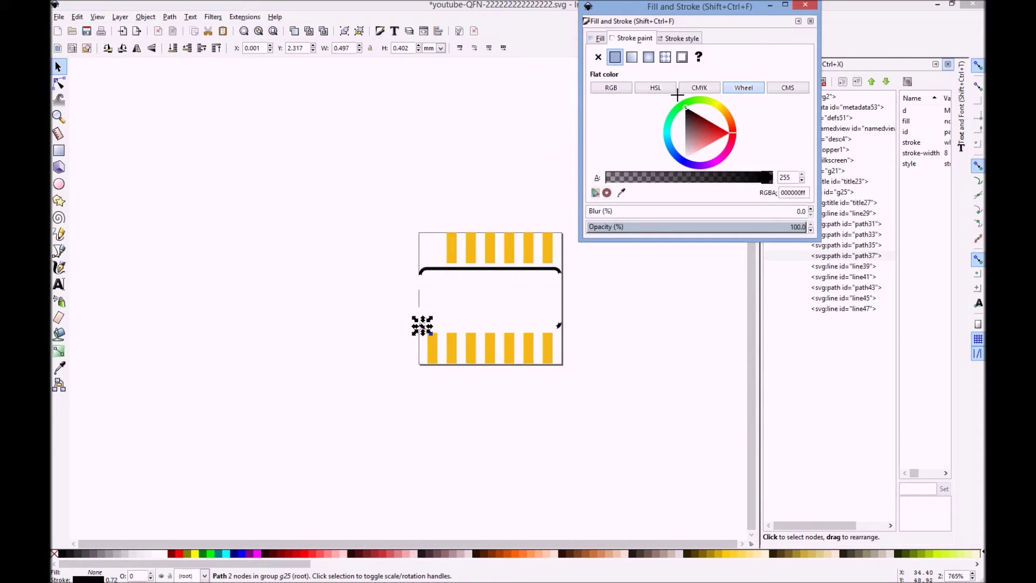
{"action": "left_click", "coordinate": [805, 5]}
{"action": "left_click", "coordinate": [830, 267]}
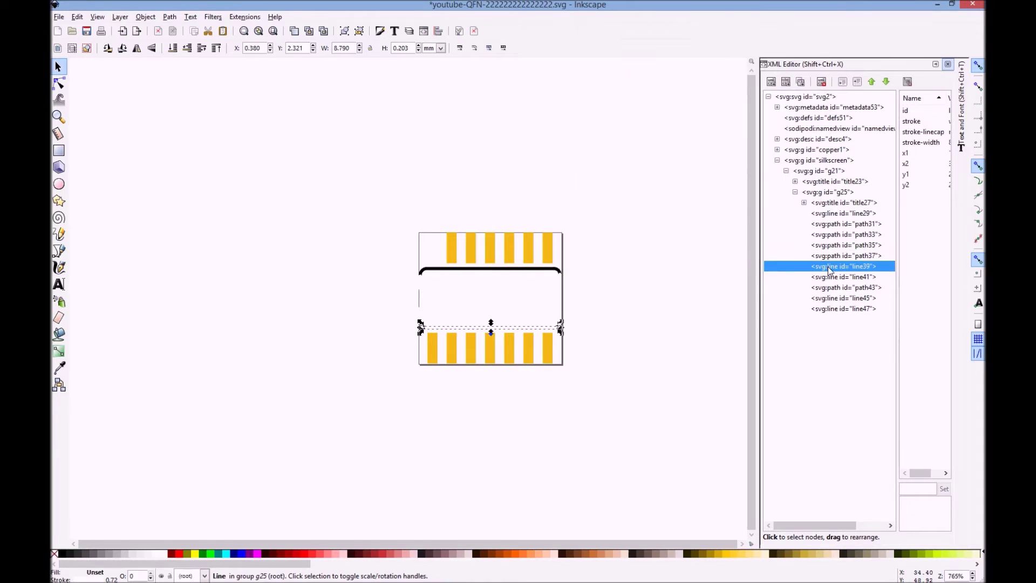
{"action": "left_click", "coordinate": [379, 31]}
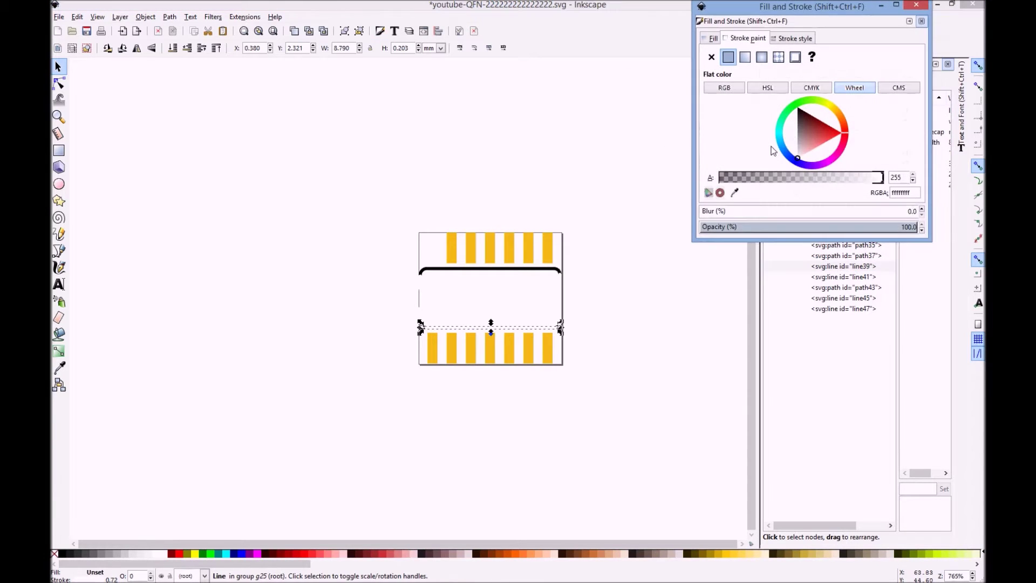
{"action": "left_click", "coordinate": [803, 135]}
{"action": "left_click", "coordinate": [916, 5]}
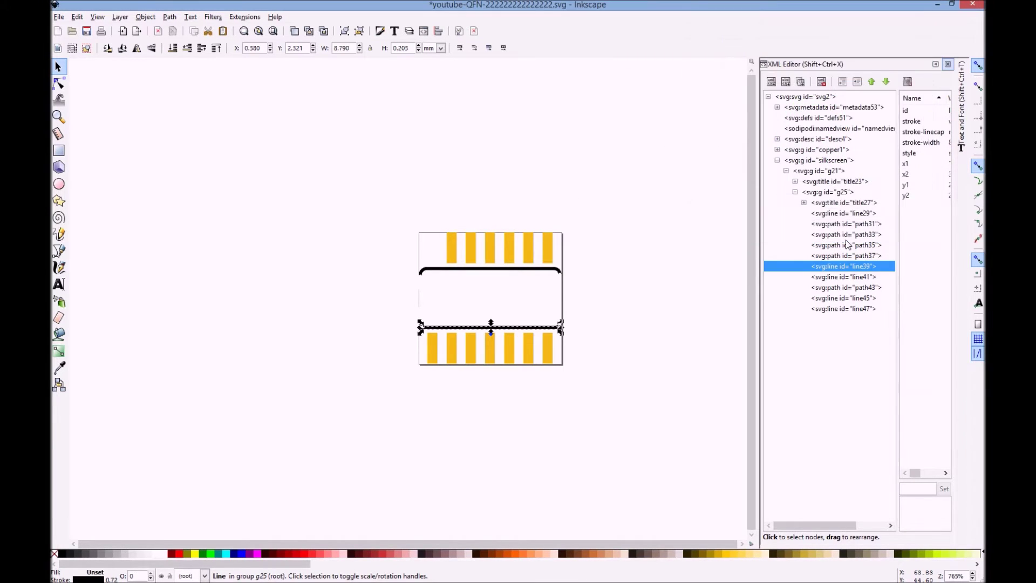
{"action": "left_click", "coordinate": [843, 277]}
{"action": "left_click", "coordinate": [380, 31]}
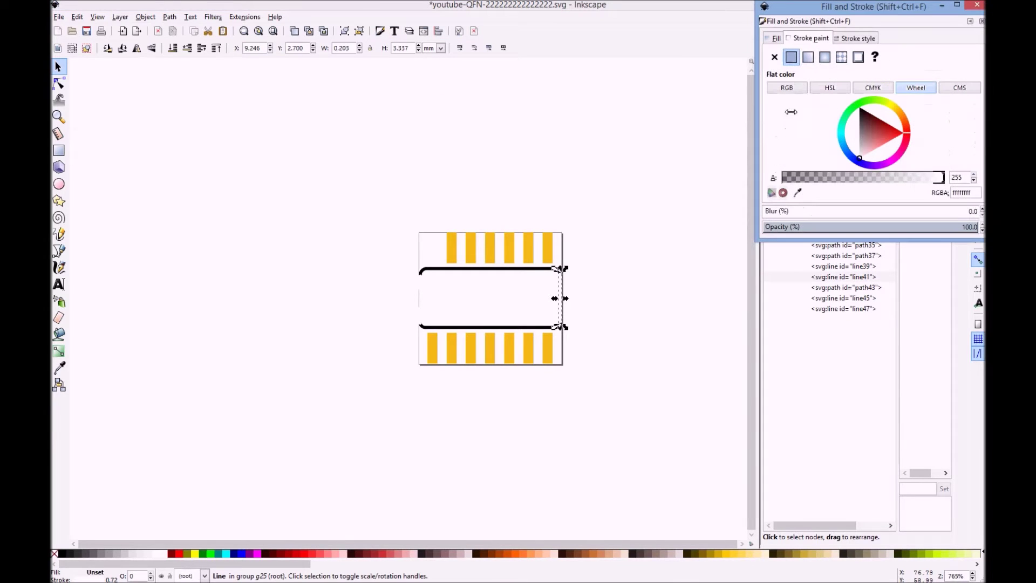
{"action": "left_click", "coordinate": [863, 113]}
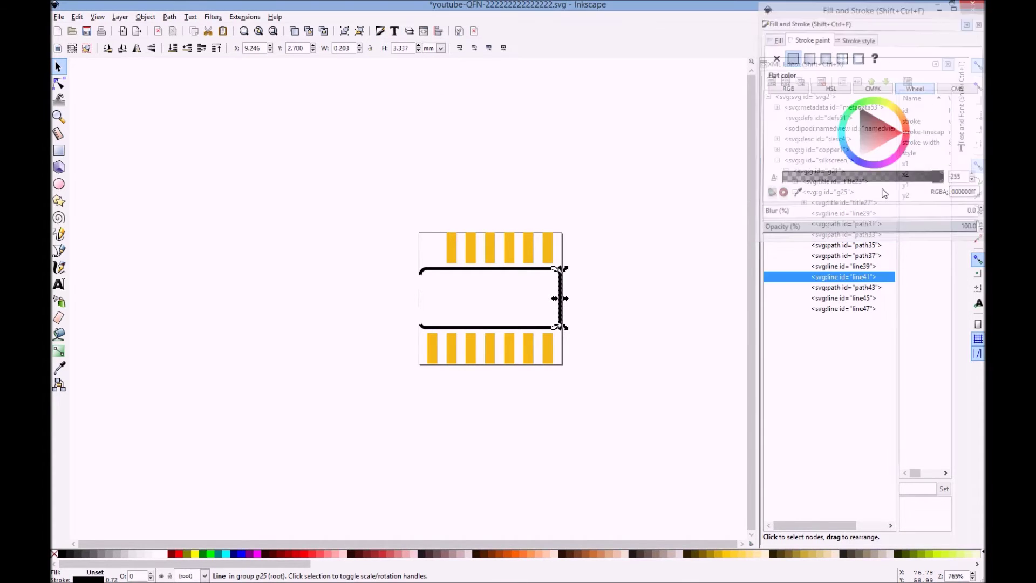
Make the strokes of notch arc path43, line45 and line47 black.
{"action": "left_click", "coordinate": [842, 287]}
{"action": "left_click", "coordinate": [380, 31]}
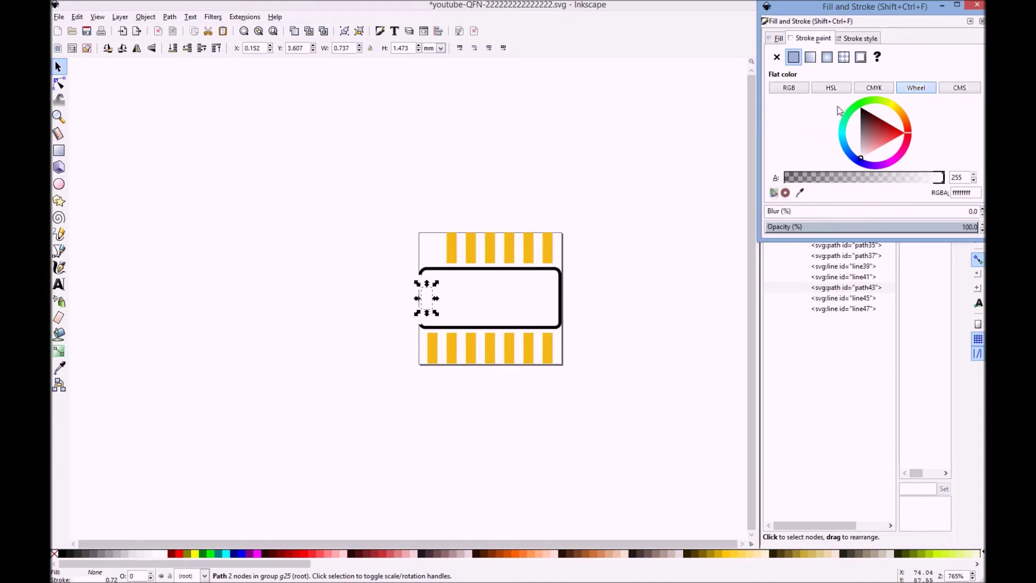
{"action": "left_click", "coordinate": [862, 109]}
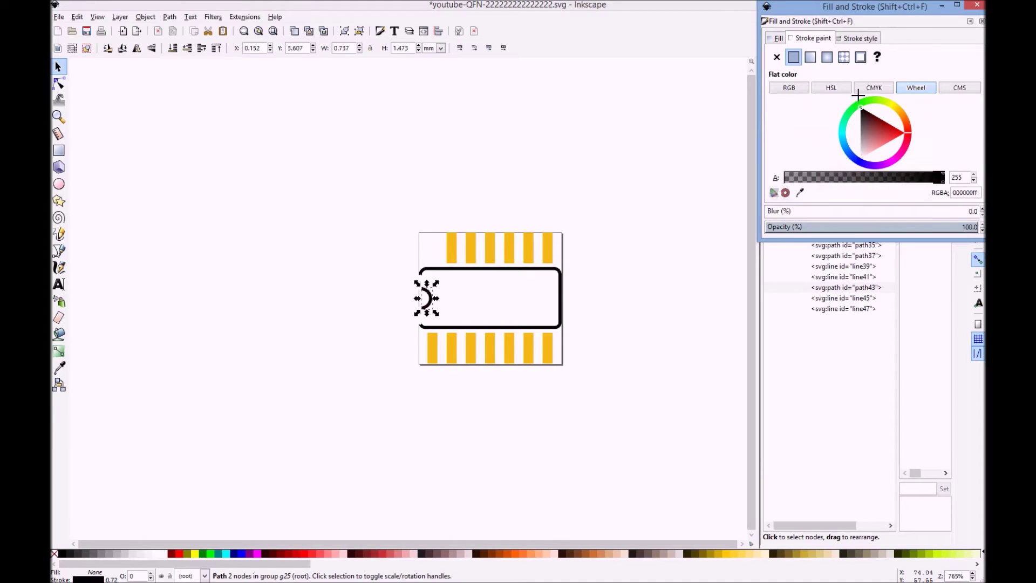
{"action": "left_click", "coordinate": [978, 7]}
{"action": "left_click", "coordinate": [844, 298]}
{"action": "left_click", "coordinate": [380, 32]}
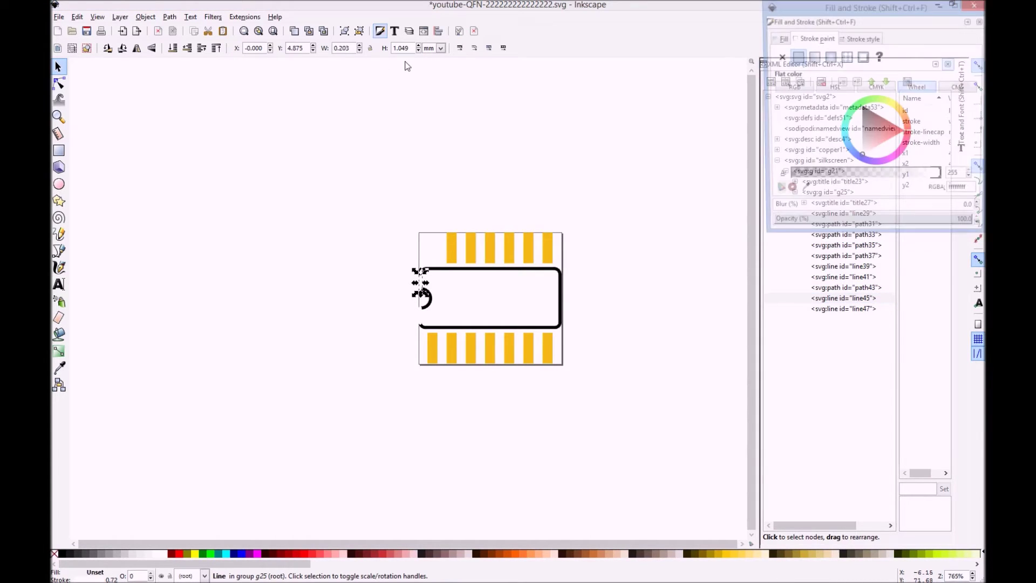
{"action": "left_click", "coordinate": [862, 109]}
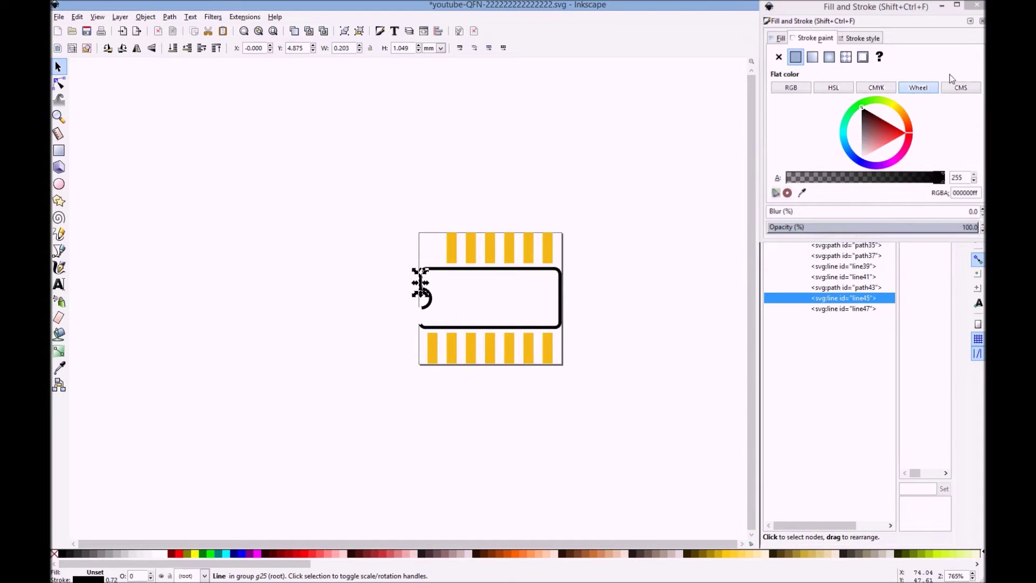
{"action": "left_click", "coordinate": [976, 6]}
{"action": "left_click", "coordinate": [844, 309]}
{"action": "left_click", "coordinate": [380, 31]}
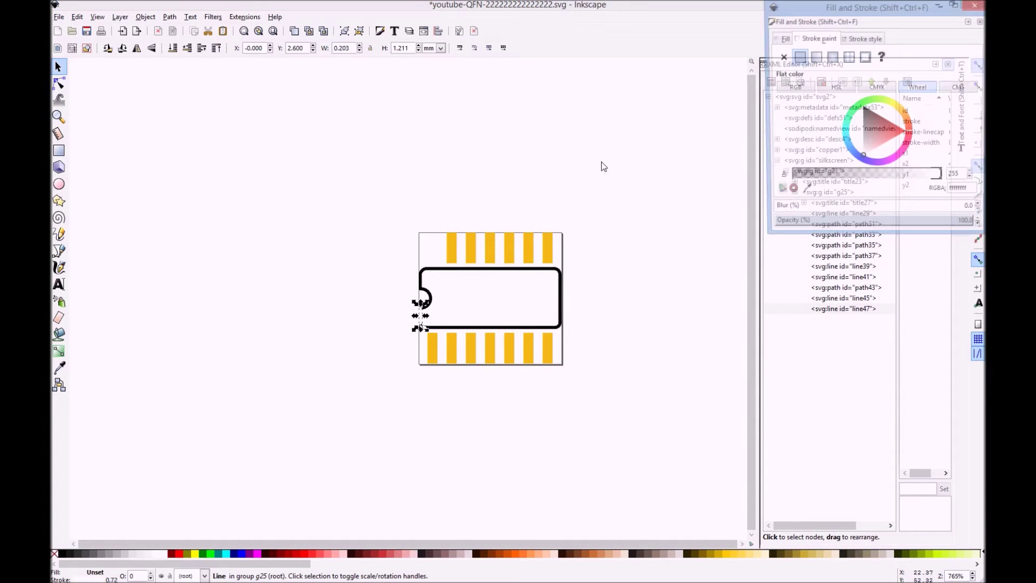
{"action": "left_click", "coordinate": [863, 109]}
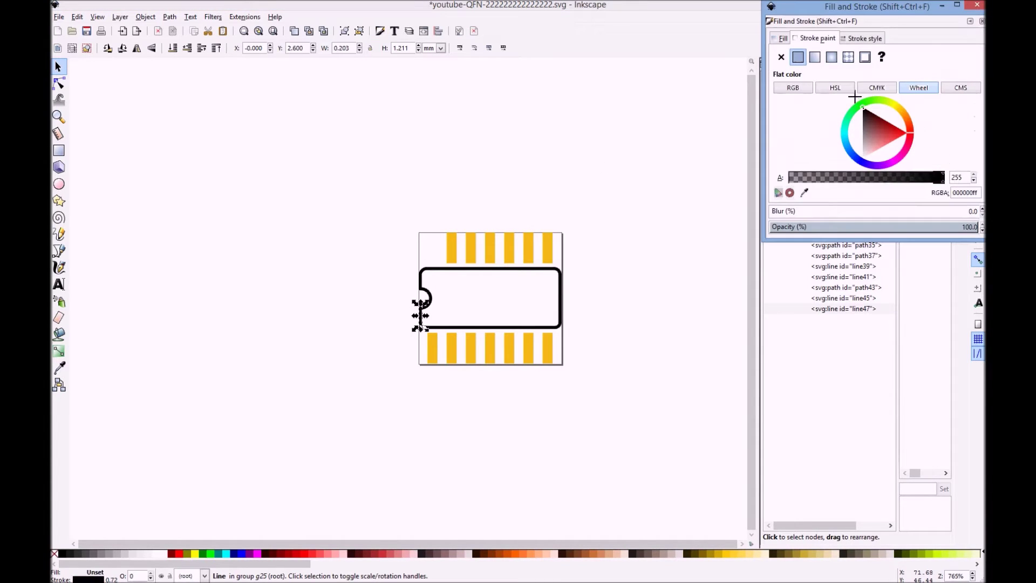
{"action": "left_click", "coordinate": [976, 7]}
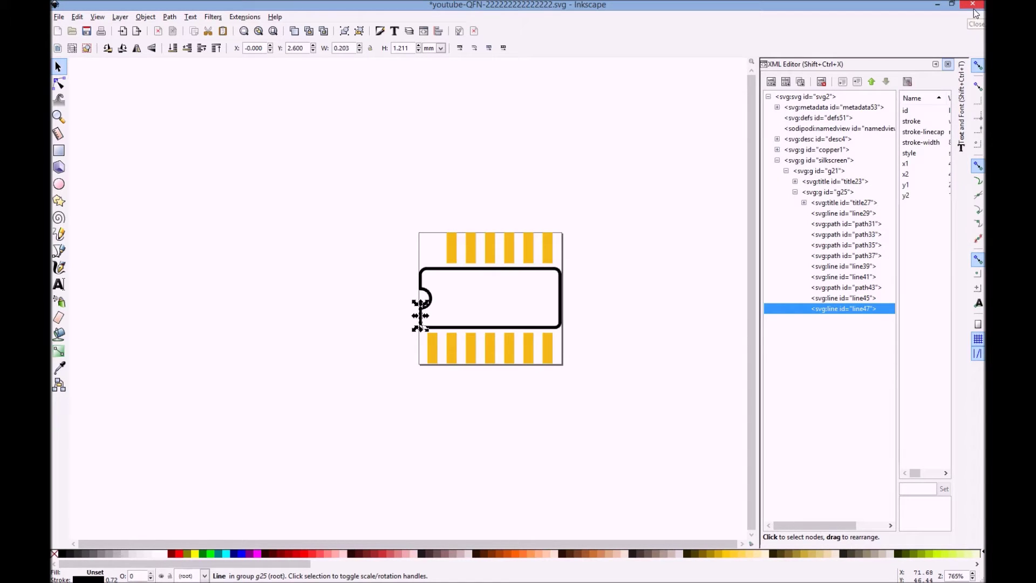
{"action": "left_click", "coordinate": [105, 259]}
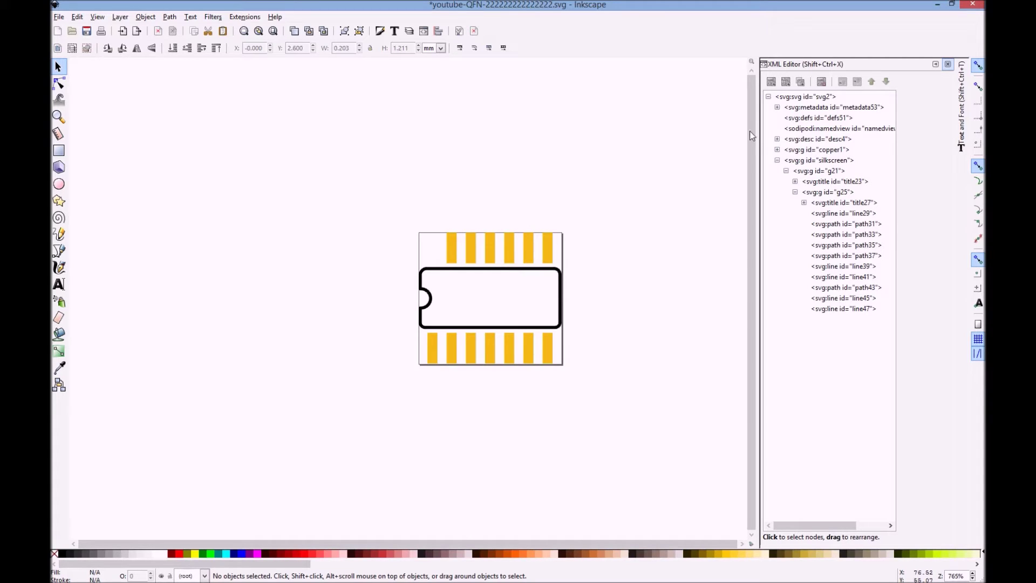
Expand the copper1 group and delete the top-left connector12pad.
{"action": "left_click", "coordinate": [777, 150]}
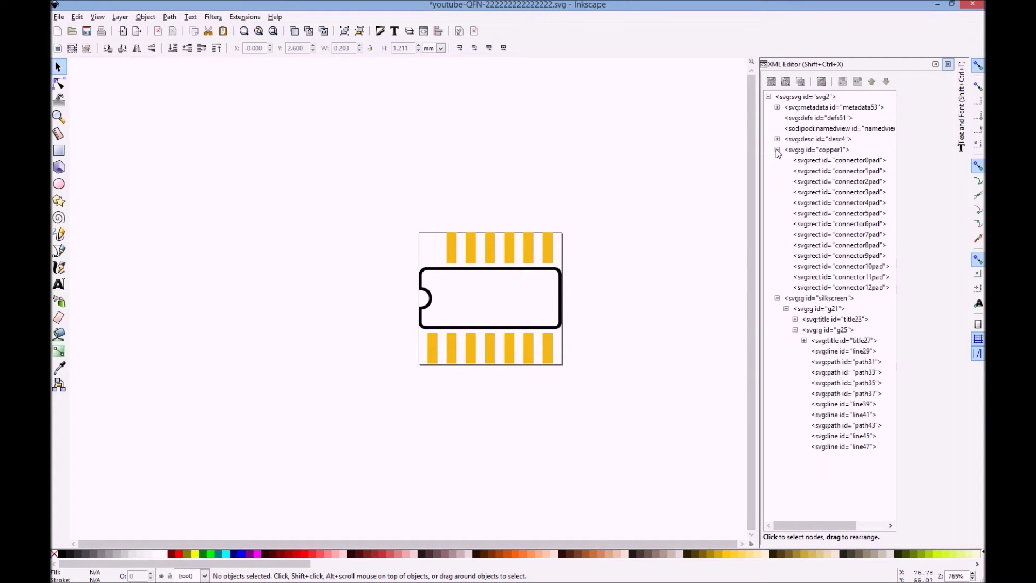
{"action": "left_click", "coordinate": [839, 290]}
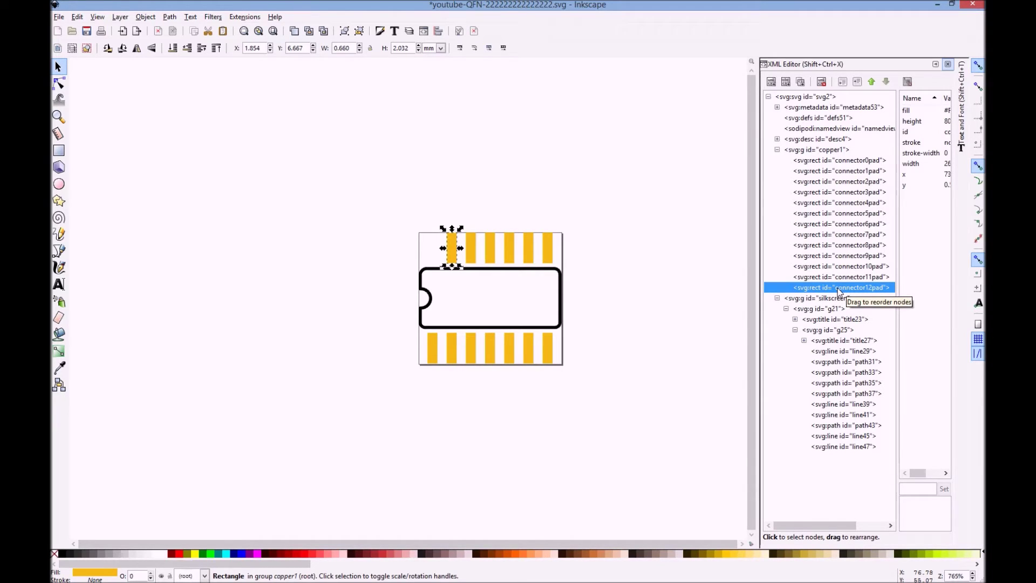
{"action": "key", "text": "Delete"}
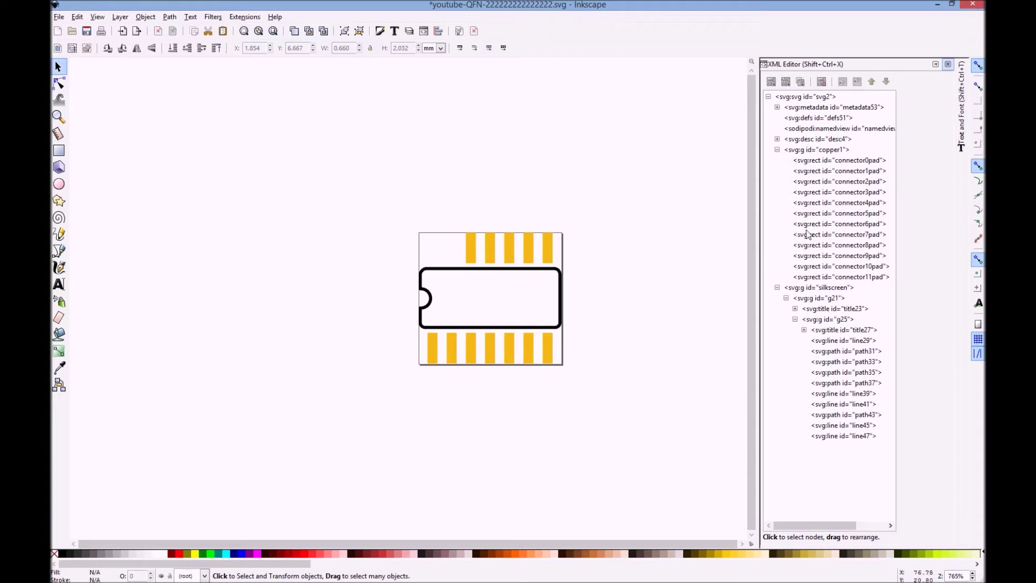
{"action": "left_click", "coordinate": [838, 162]}
Move connector4pad to X 5.264, Y 3.238 inside the chip outline.
{"action": "left_click", "coordinate": [839, 171]}
{"action": "left_click", "coordinate": [839, 182]}
{"action": "left_click", "coordinate": [840, 192]}
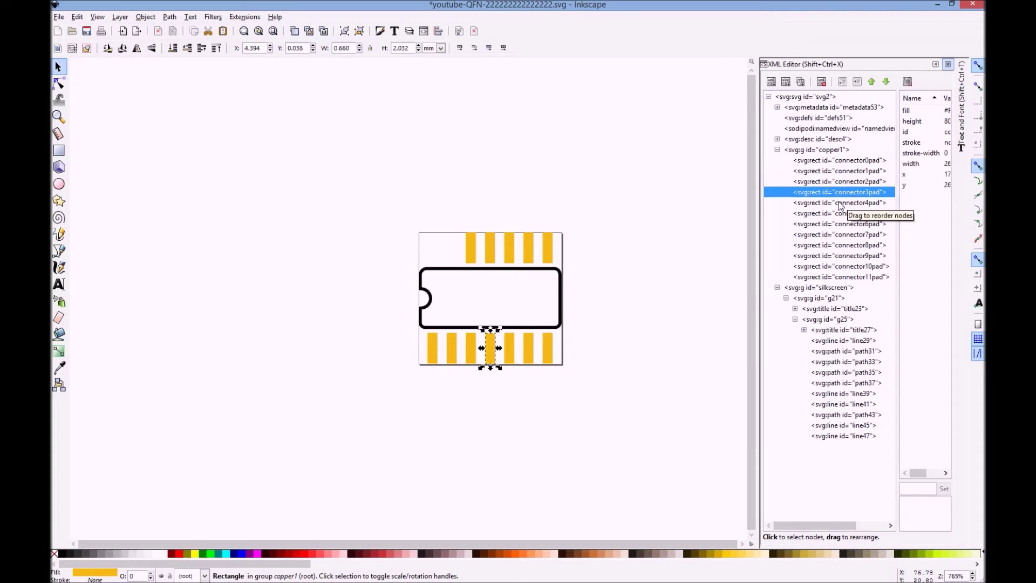
{"action": "left_click", "coordinate": [837, 203]}
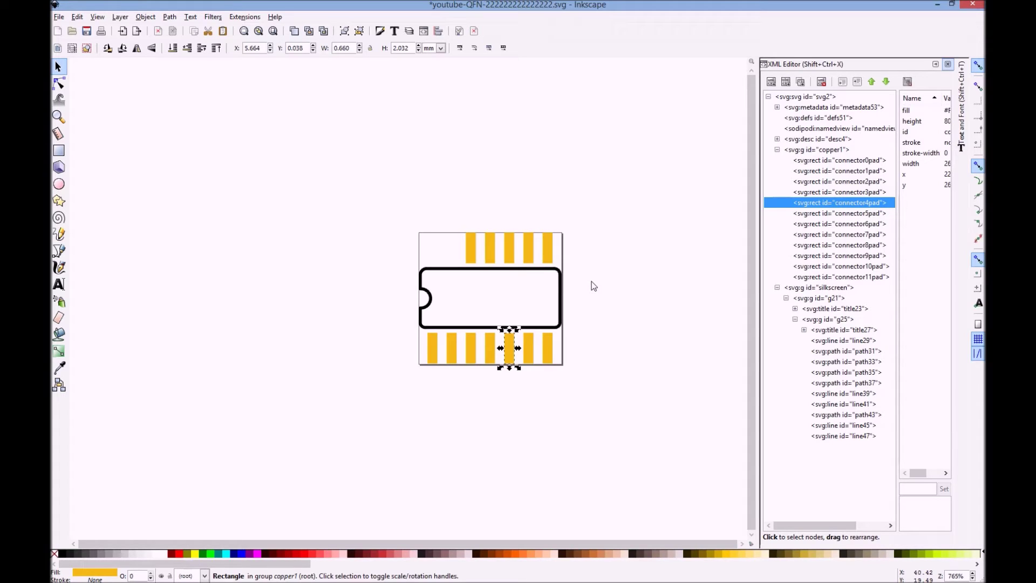
{"action": "left_click", "coordinate": [271, 46]}
{"action": "left_click", "coordinate": [270, 50]}
{"action": "left_click", "coordinate": [270, 50]}
{"action": "left_click", "coordinate": [270, 51]}
{"action": "left_click", "coordinate": [270, 50]}
{"action": "left_click", "coordinate": [271, 51]}
{"action": "left_click", "coordinate": [271, 51]}
{"action": "left_click", "coordinate": [312, 46]}
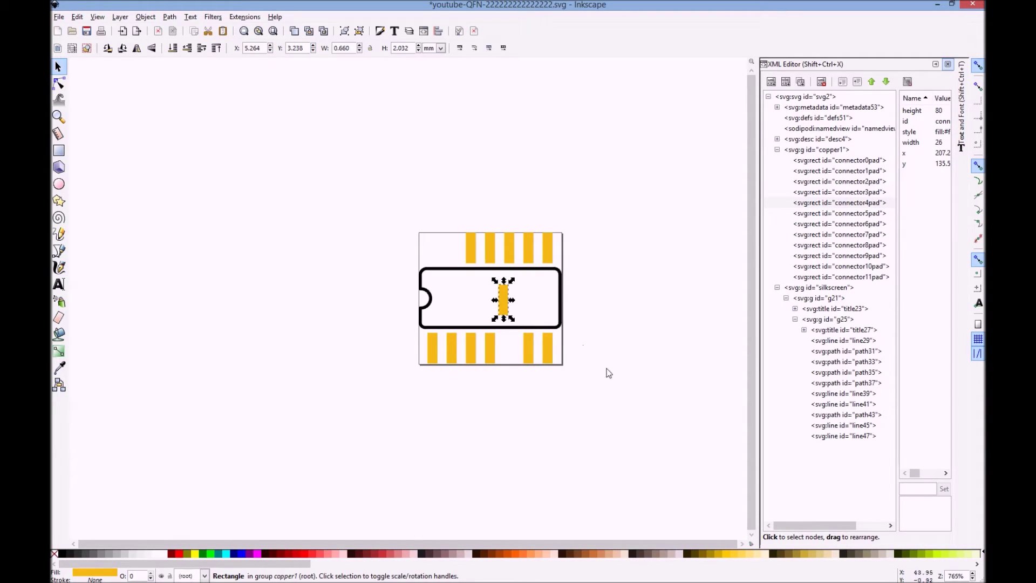
{"action": "scroll", "coordinate": [570, 319], "scroll_direction": "up", "scroll_amount": 2, "text": "ctrl"}
{"action": "scroll", "coordinate": [594, 313], "scroll_direction": "up", "scroll_amount": 2, "text": "ctrl"}
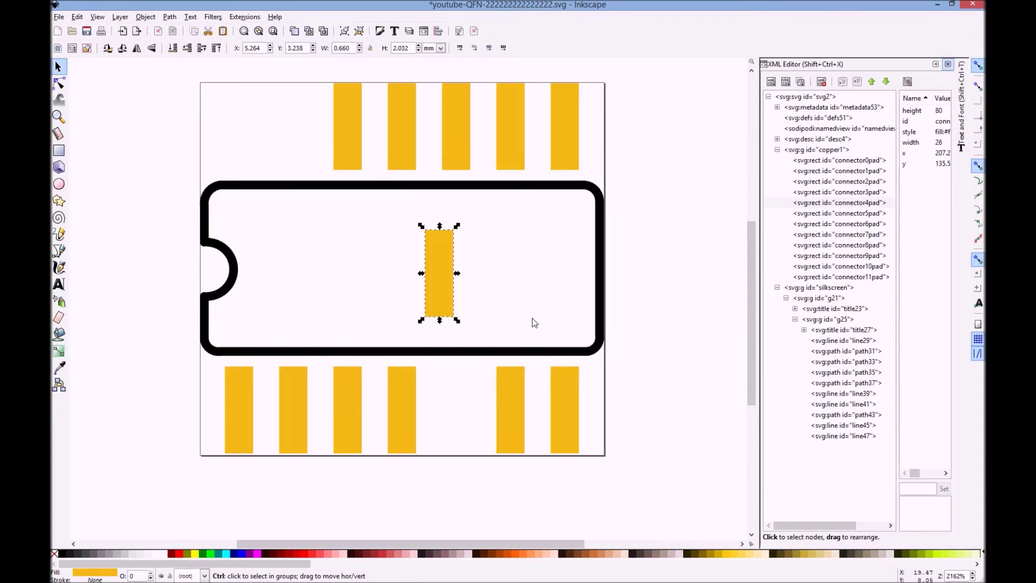
{"action": "scroll", "coordinate": [297, 280], "scroll_direction": "down", "scroll_amount": 1, "text": "ctrl"}
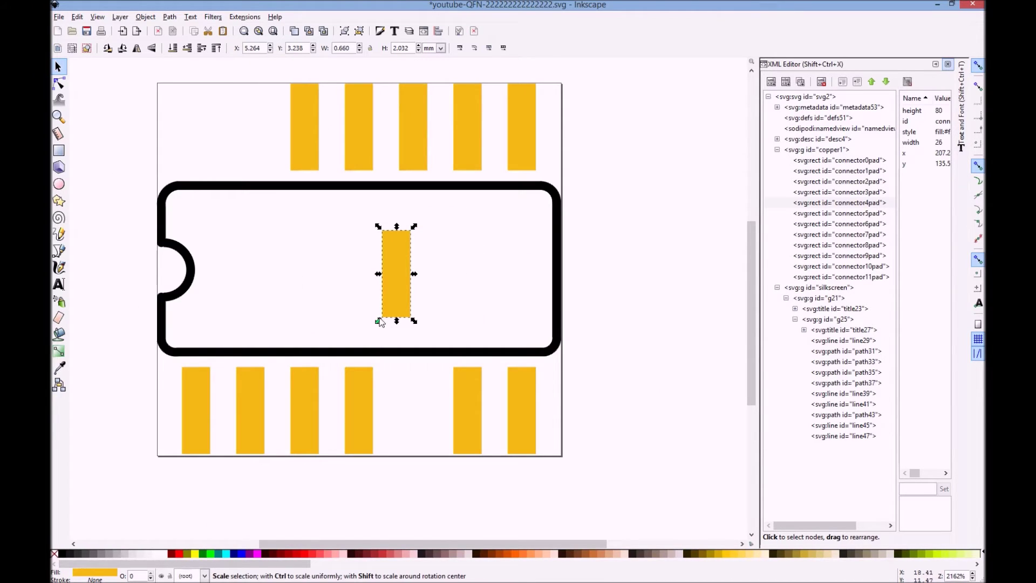
Resize connector4pad to W 2 and H 0.6 mm.
{"action": "left_click", "coordinate": [351, 48]}
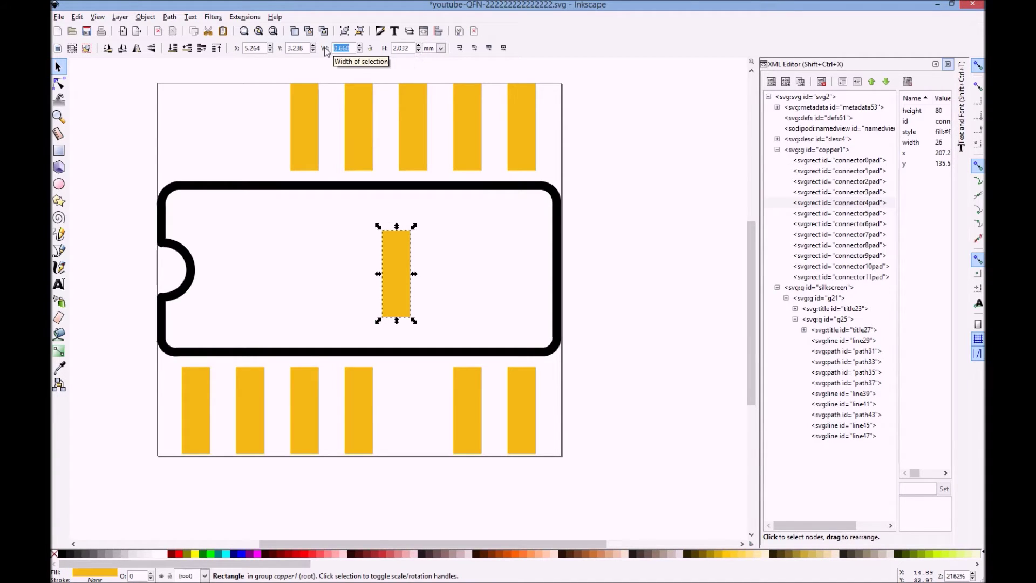
{"action": "type", "text": "2"}
{"action": "key", "text": "Return"}
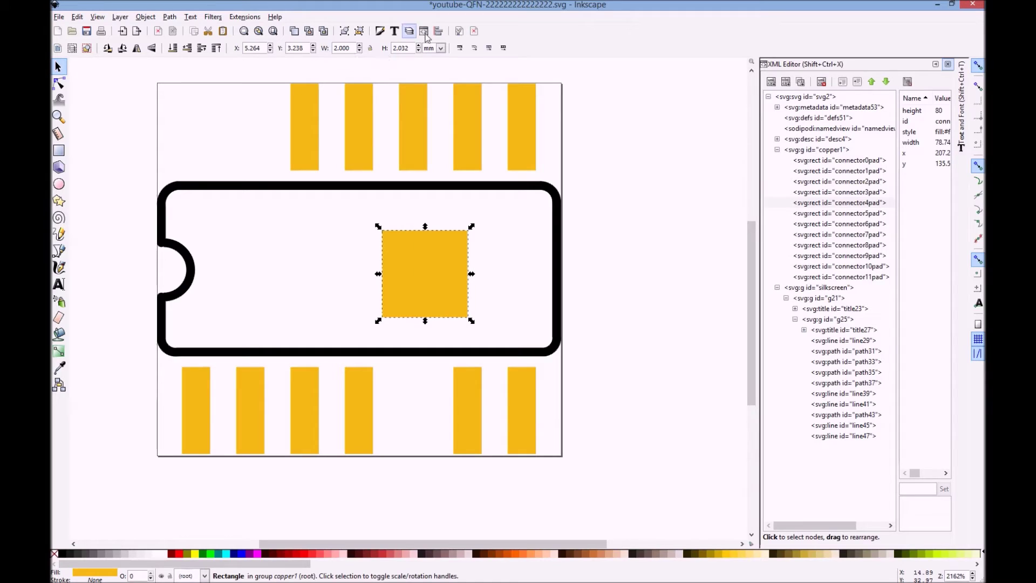
{"action": "key", "text": "Tab"}
{"action": "type", "text": "0.6"}
{"action": "key", "text": "Return"}
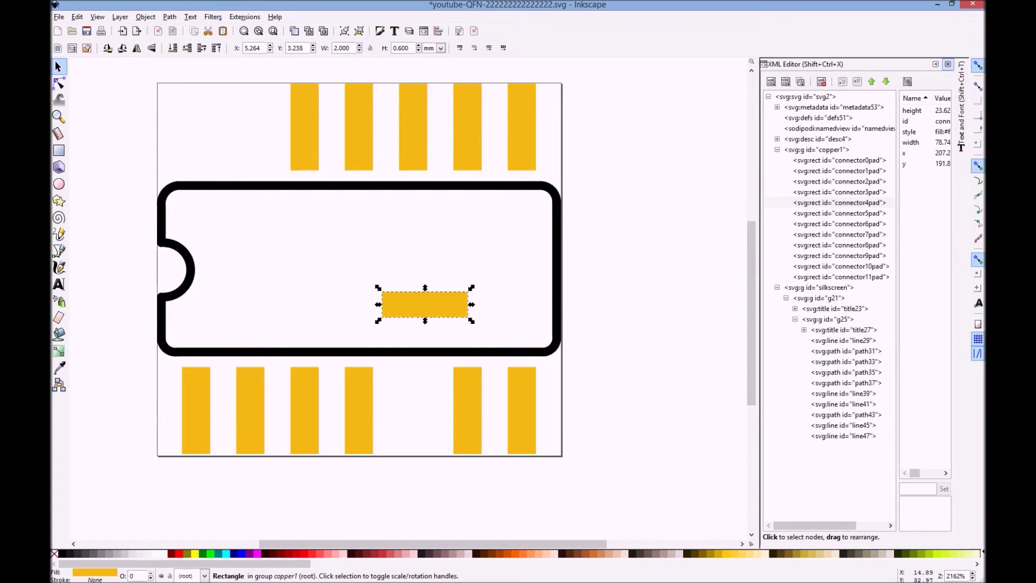
{"action": "left_click", "coordinate": [862, 218]}
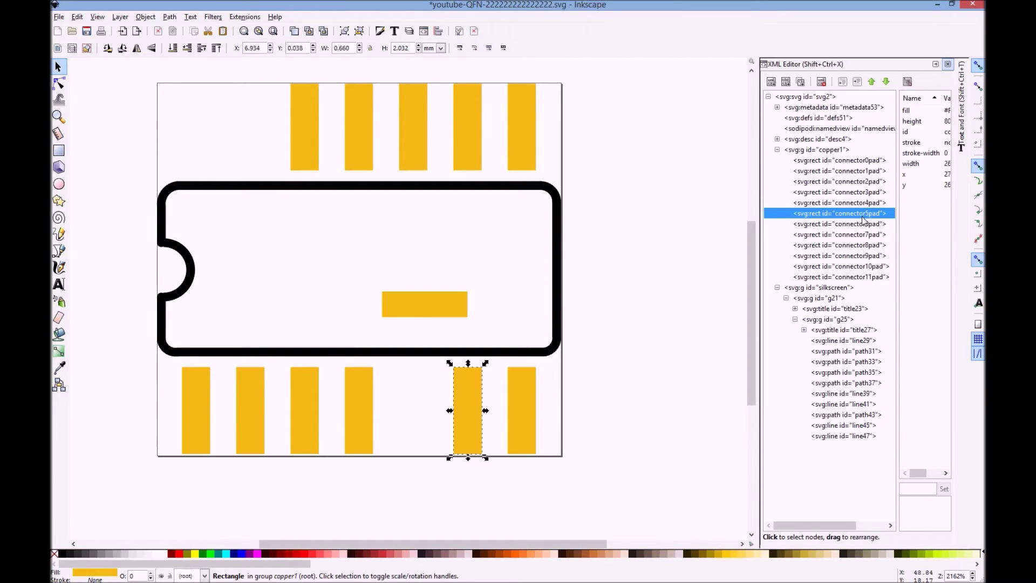
Move connector5pad up to Y 4.338 inside the outline and resize it to a 2 × 0.6 mm bar.
{"action": "left_click_drag", "start_coordinate": [313, 45], "coordinate": [271, 50]}
{"action": "triple_click", "coordinate": [342, 48]}
{"action": "type", "text": "2"}
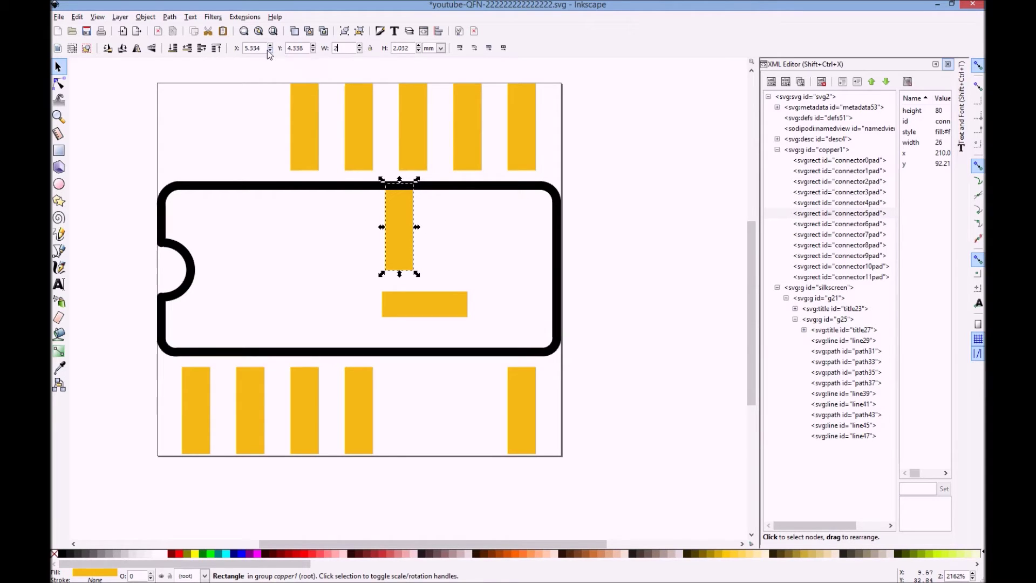
{"action": "key", "text": "Return"}
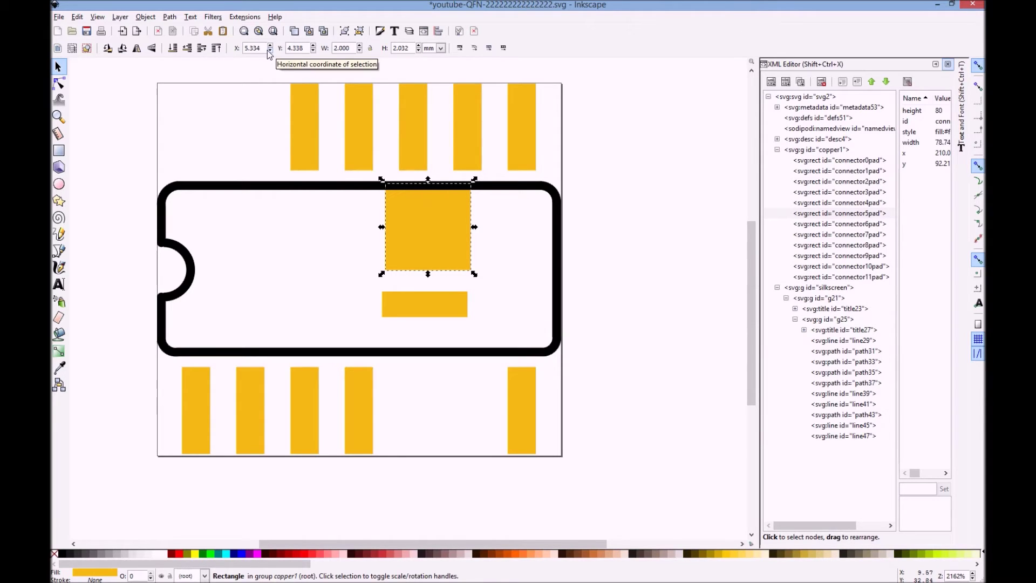
{"action": "triple_click", "coordinate": [402, 48]}
{"action": "type", "text": ".6"}
{"action": "key", "text": "Return"}
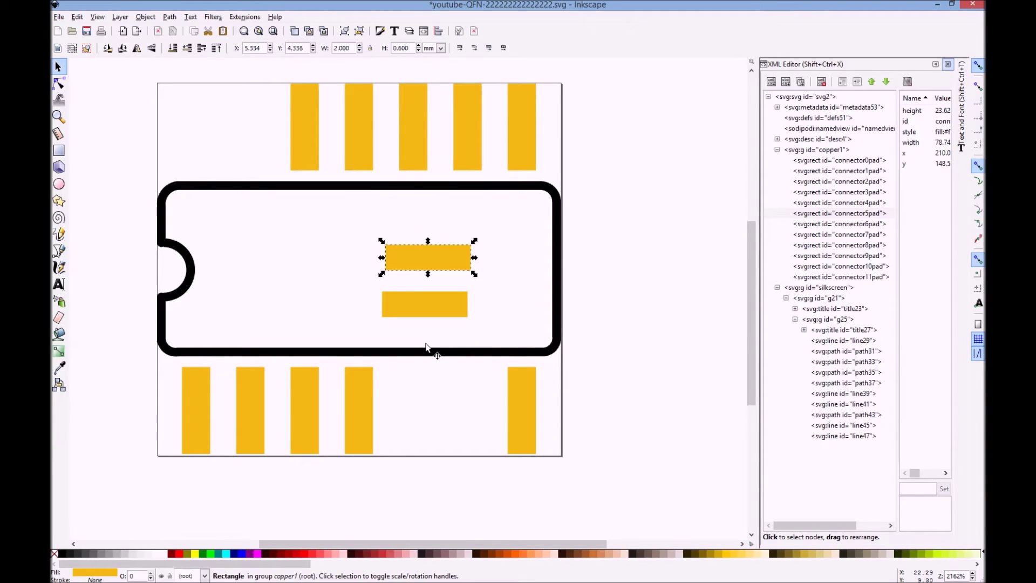
{"action": "left_click", "coordinate": [827, 407]}
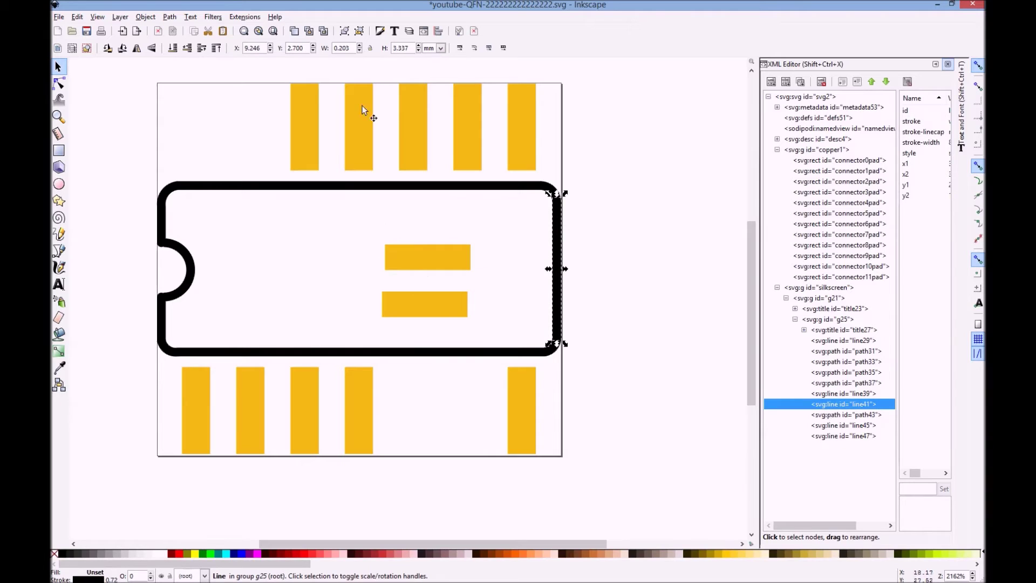
Move the right outline line inward and shorten the outline's top edge to about half.
{"action": "left_click", "coordinate": [270, 51]}
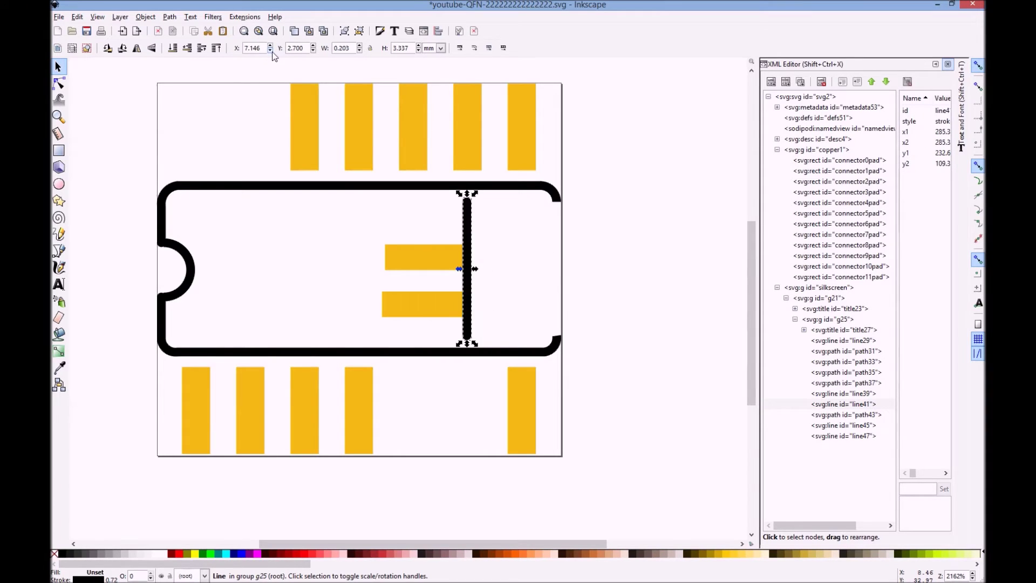
{"action": "left_click_drag", "start_coordinate": [273, 53], "coordinate": [274, 52]}
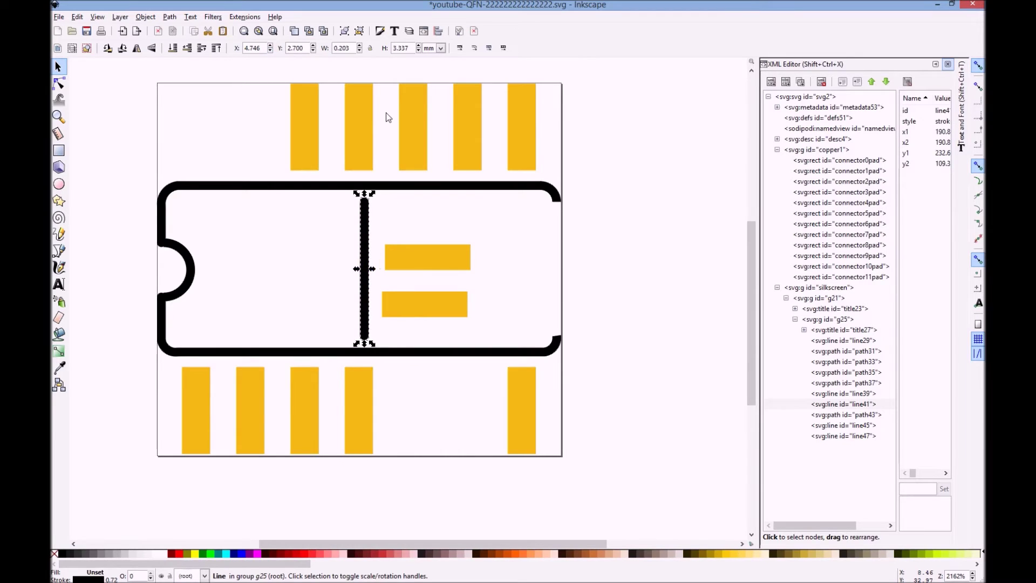
{"action": "left_click", "coordinate": [859, 416]}
{"action": "left_click", "coordinate": [856, 426]}
{"action": "left_click", "coordinate": [855, 436]}
{"action": "left_click", "coordinate": [854, 340]}
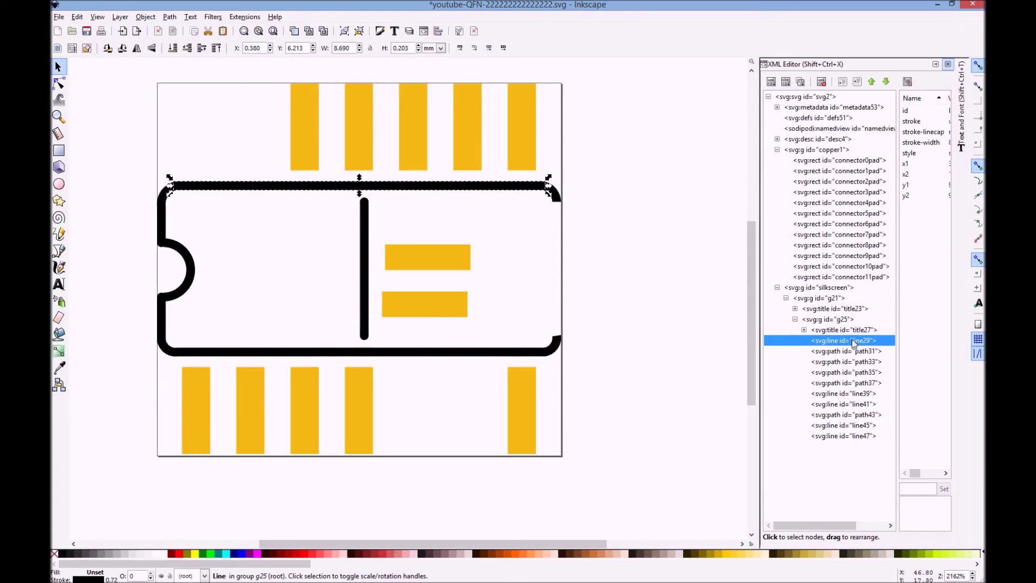
{"action": "left_click_drag", "start_coordinate": [359, 50], "coordinate": [361, 52]}
Shift the top-right corner arc (path35) left so it sits on the inner vertical line.
{"action": "left_click", "coordinate": [874, 350]}
{"action": "left_click", "coordinate": [840, 363]}
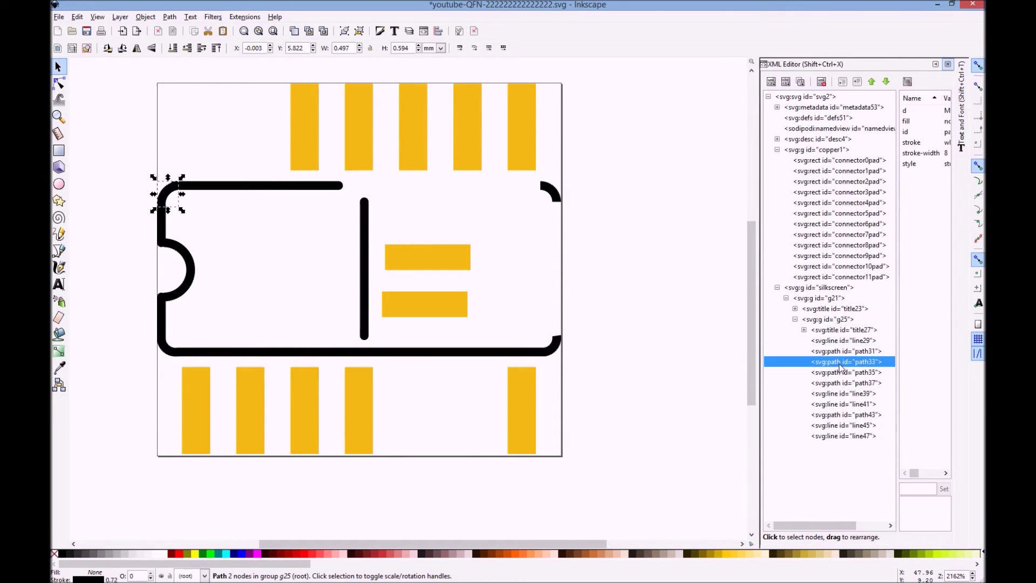
{"action": "left_click", "coordinate": [841, 373]}
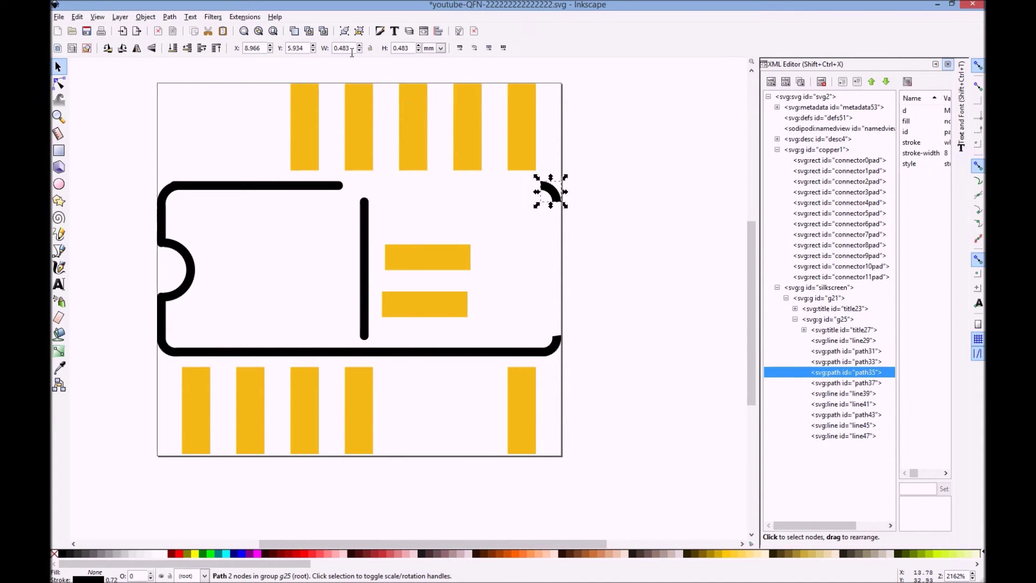
{"action": "left_click", "coordinate": [271, 52]}
{"action": "left_click", "coordinate": [270, 46]}
{"action": "left_click", "coordinate": [271, 46]}
{"action": "left_click", "coordinate": [271, 46]}
{"action": "left_click", "coordinate": [271, 46]}
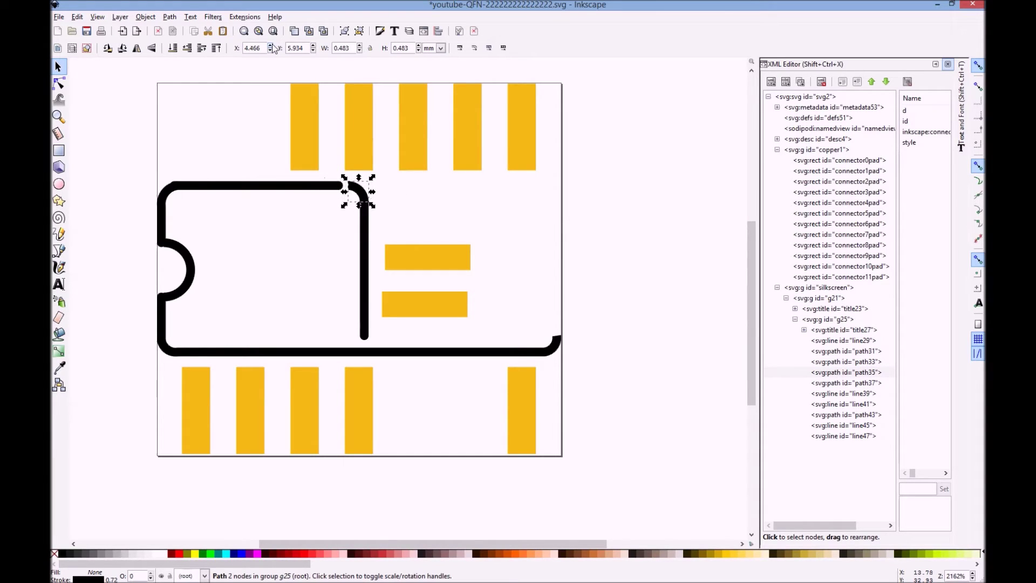
{"action": "left_click", "coordinate": [845, 397]}
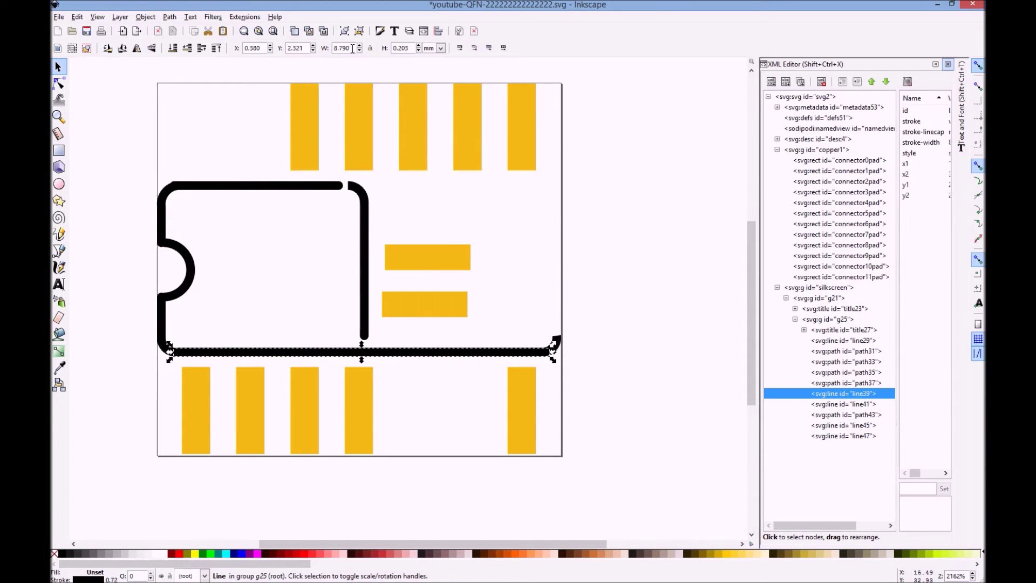
Shorten the bottom edge (line39) and move the bottom-right corner arc to X 4.551 mm.
{"action": "left_click_drag", "start_coordinate": [359, 51], "coordinate": [359, 52]}
{"action": "left_click", "coordinate": [848, 406]}
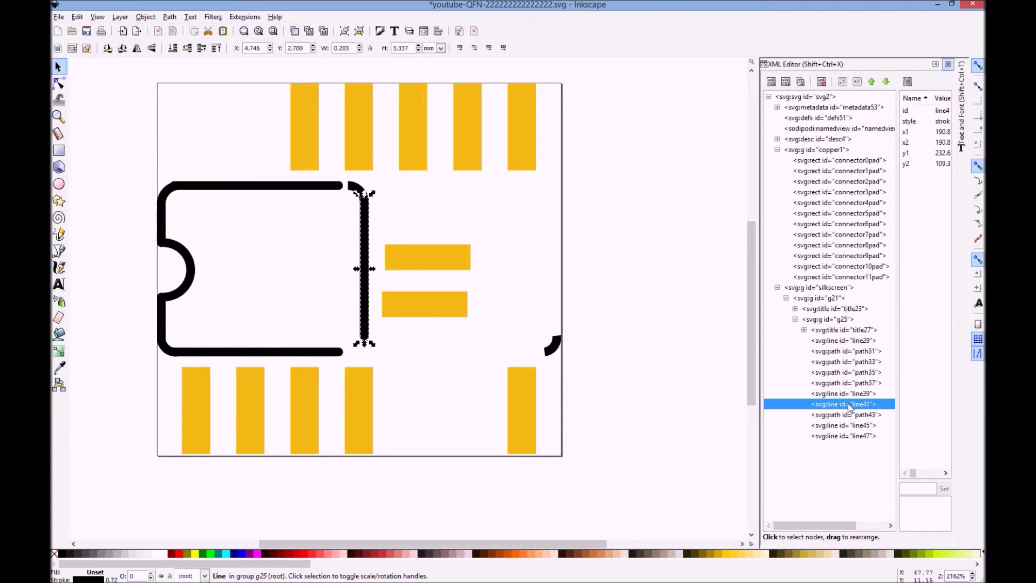
{"action": "left_click", "coordinate": [847, 414]}
{"action": "left_click", "coordinate": [843, 425]}
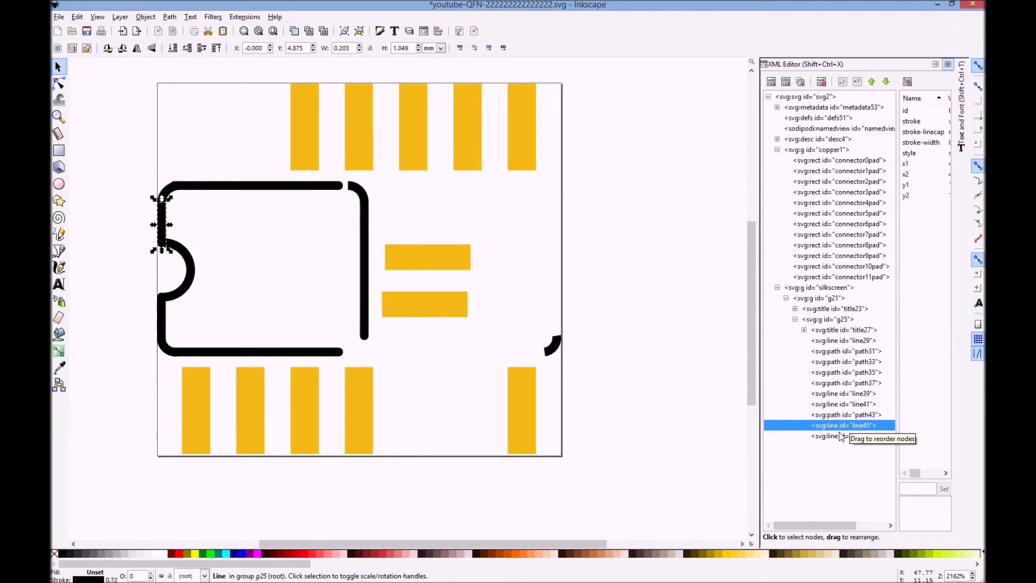
{"action": "left_click", "coordinate": [841, 436]}
{"action": "left_click", "coordinate": [846, 341]}
{"action": "left_click", "coordinate": [846, 351]}
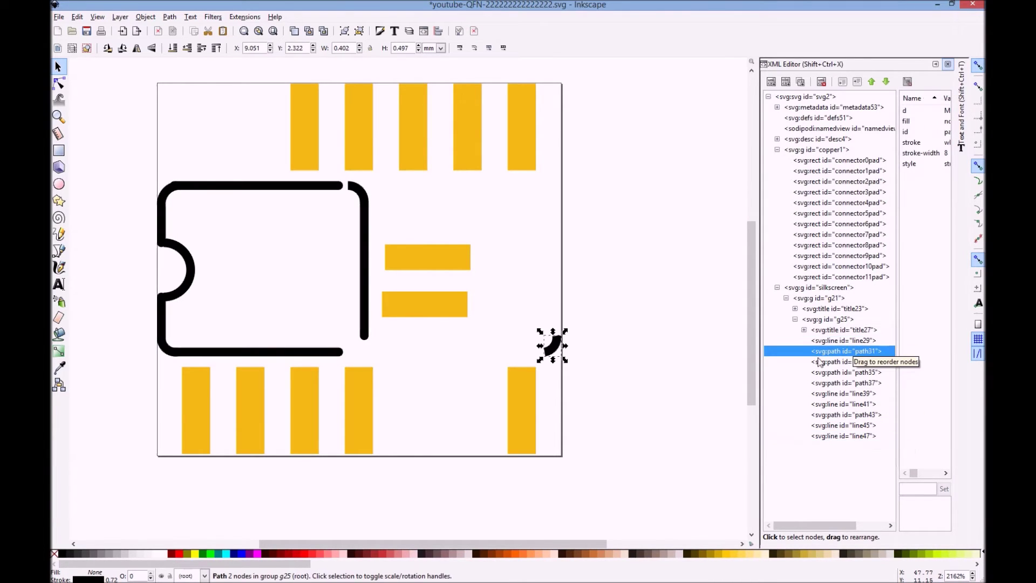
{"action": "left_click_drag", "start_coordinate": [270, 50], "coordinate": [272, 54]}
{"action": "left_click", "coordinate": [270, 45]}
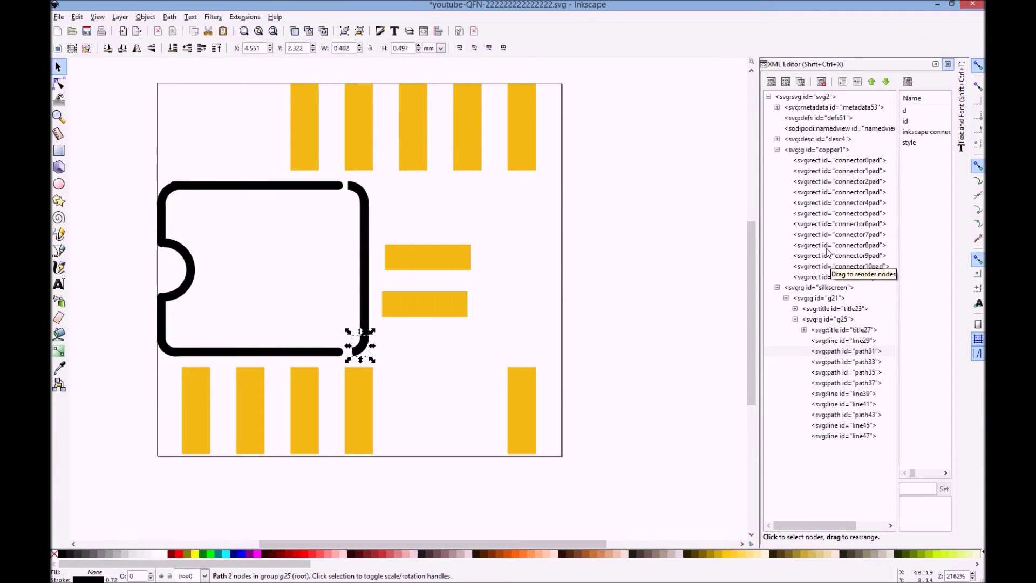
{"action": "left_click", "coordinate": [832, 224]}
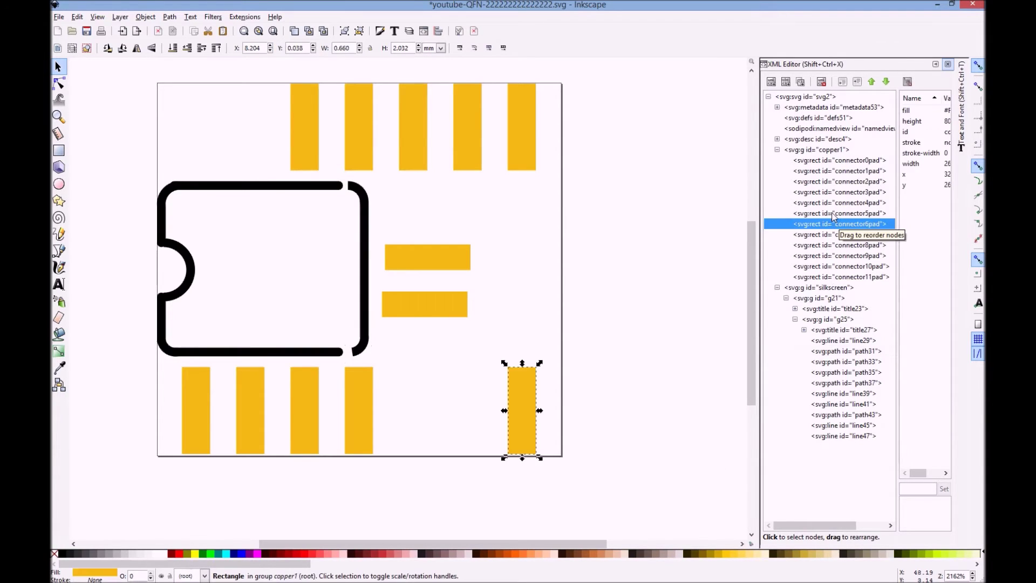
Move connector6pad left and up, and resize it to an 8 × 0.6 mm bar.
{"action": "left_click", "coordinate": [270, 50]}
{"action": "left_click_drag", "start_coordinate": [270, 52], "coordinate": [313, 46]}
{"action": "left_click", "coordinate": [314, 46]}
{"action": "key", "text": "Tab"}
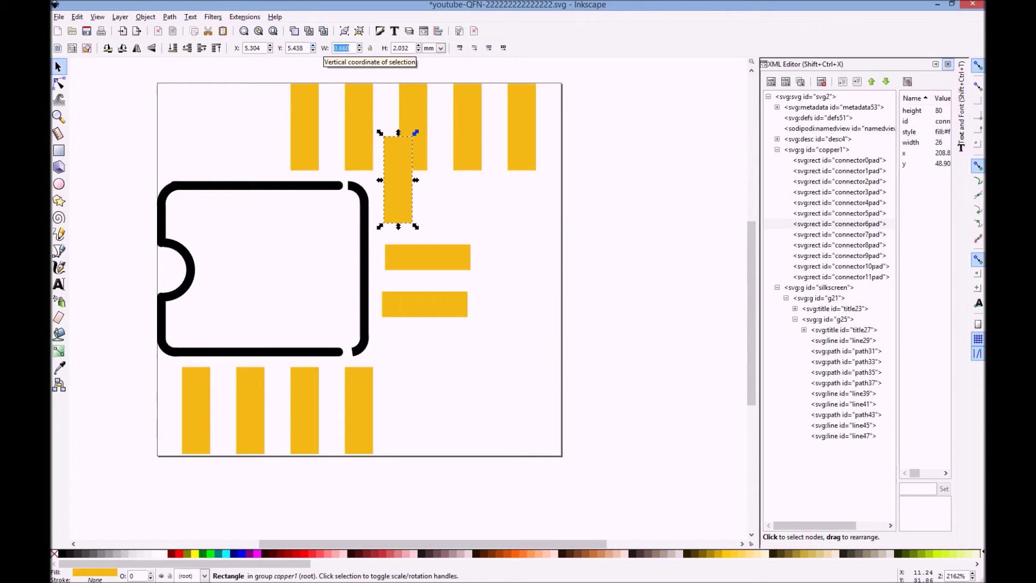
{"action": "type", "text": "8"}
{"action": "key", "text": "Return"}
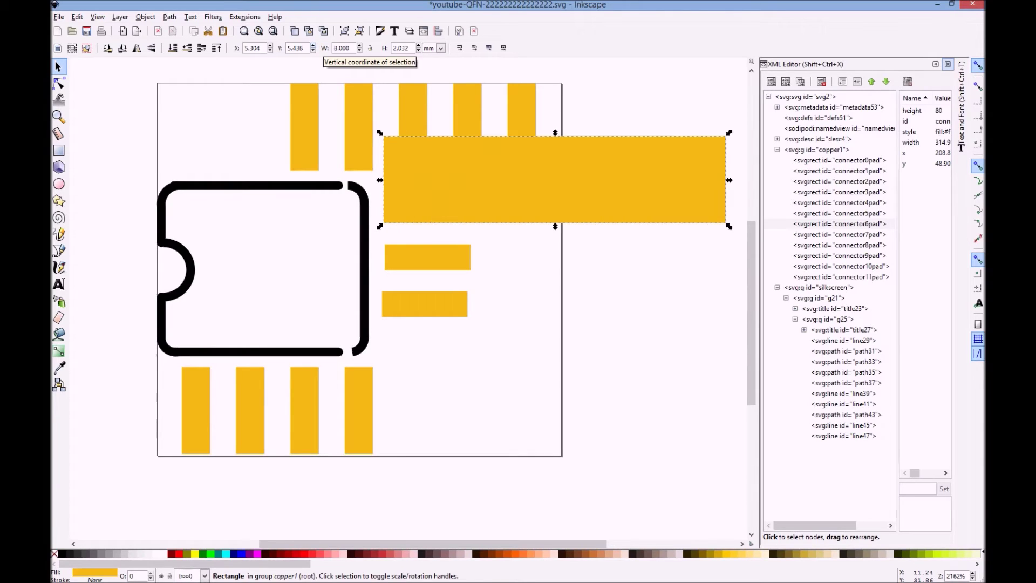
{"action": "left_click", "coordinate": [407, 50]}
{"action": "type", "text": "0.6"}
{"action": "key", "text": "Return"}
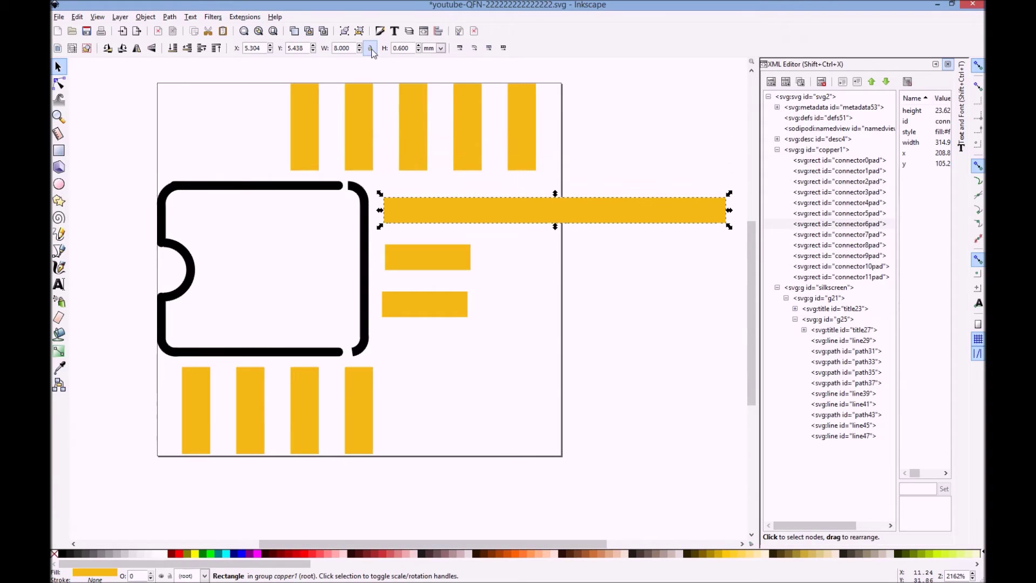
Deselect the finished pad and scroll to review the footprint.
{"action": "left_click", "coordinate": [642, 311]}
{"action": "scroll", "coordinate": [643, 311], "scroll_direction": "down", "scroll_amount": 1}
{"action": "scroll", "coordinate": [643, 306], "scroll_direction": "down", "scroll_amount": 1}
{"action": "scroll", "coordinate": [644, 304], "scroll_direction": "up", "scroll_amount": 1}
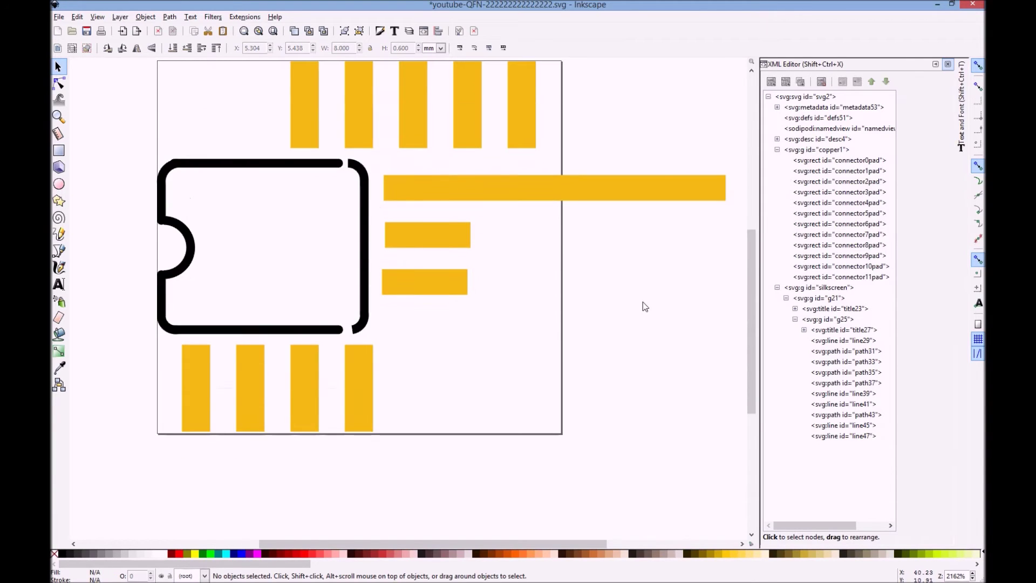
{"action": "scroll", "coordinate": [559, 174], "scroll_direction": "down", "scroll_amount": 1, "text": "ctrl"}
{"action": "scroll", "coordinate": [575, 196], "scroll_direction": "down", "scroll_amount": 1, "text": "ctrl"}
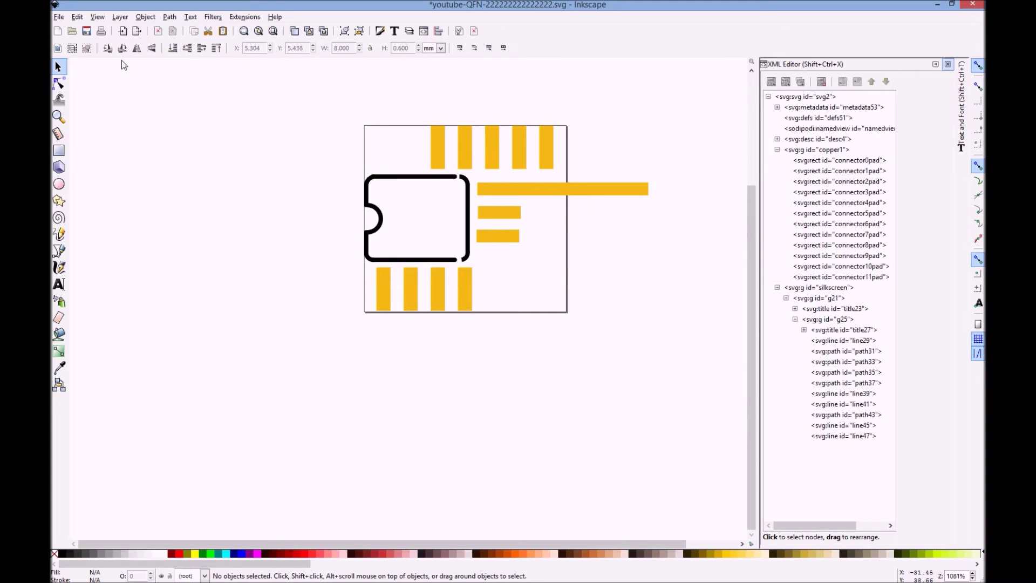
{"action": "left_click", "coordinate": [59, 17]}
Clean up the document and resize the page to the drawing, about 0.524 × 0.341 in.
{"action": "left_click", "coordinate": [97, 181]}
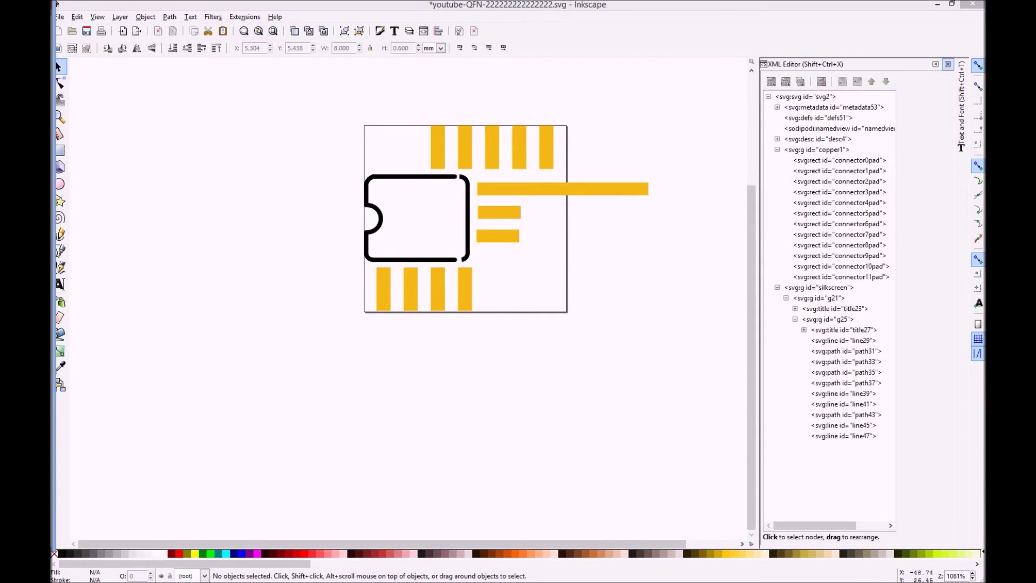
{"action": "key", "text": "ctrl+shift+d"}
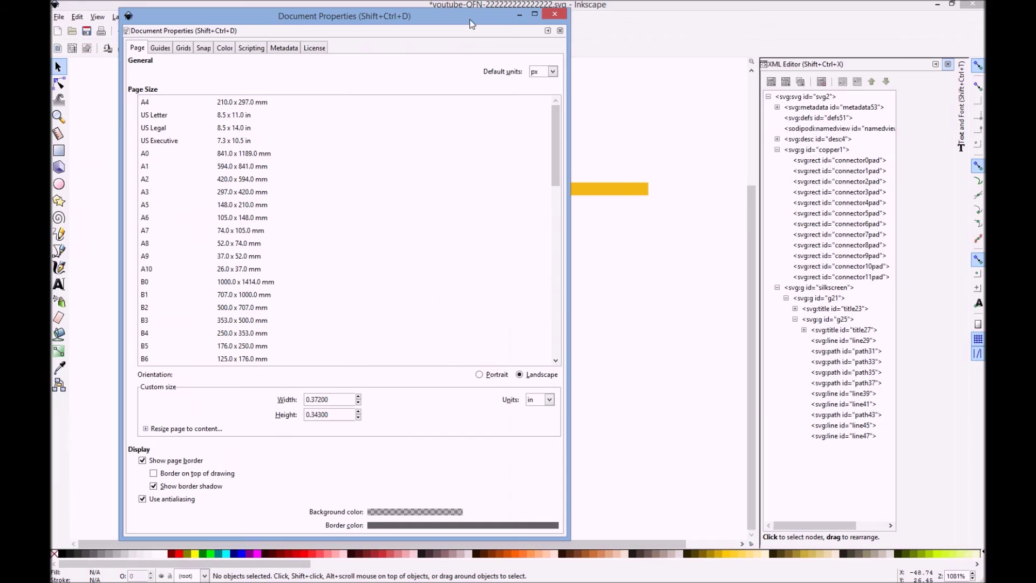
{"action": "left_click", "coordinate": [147, 429]}
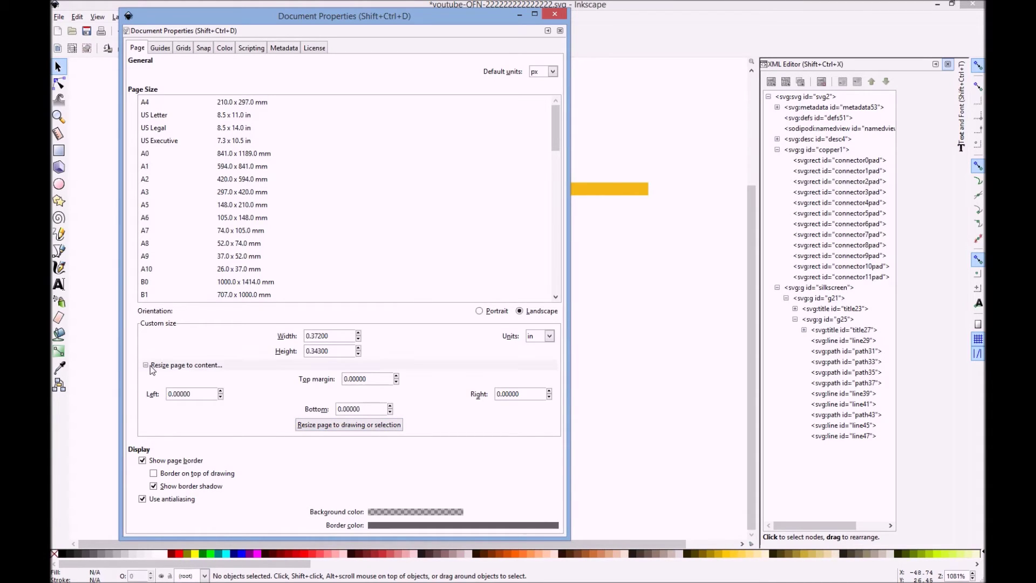
{"action": "left_click", "coordinate": [340, 427]}
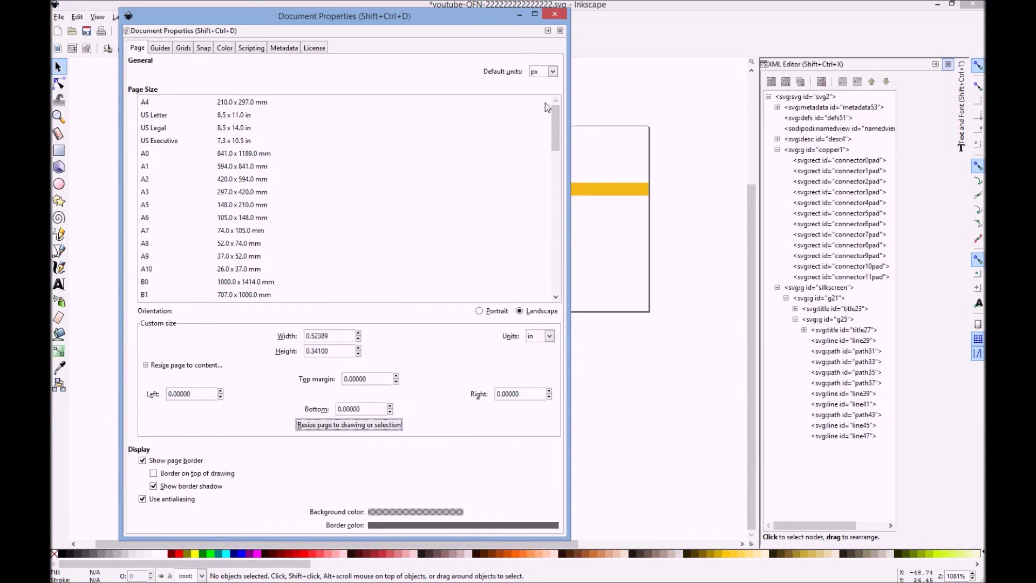
{"action": "left_click", "coordinate": [564, 15]}
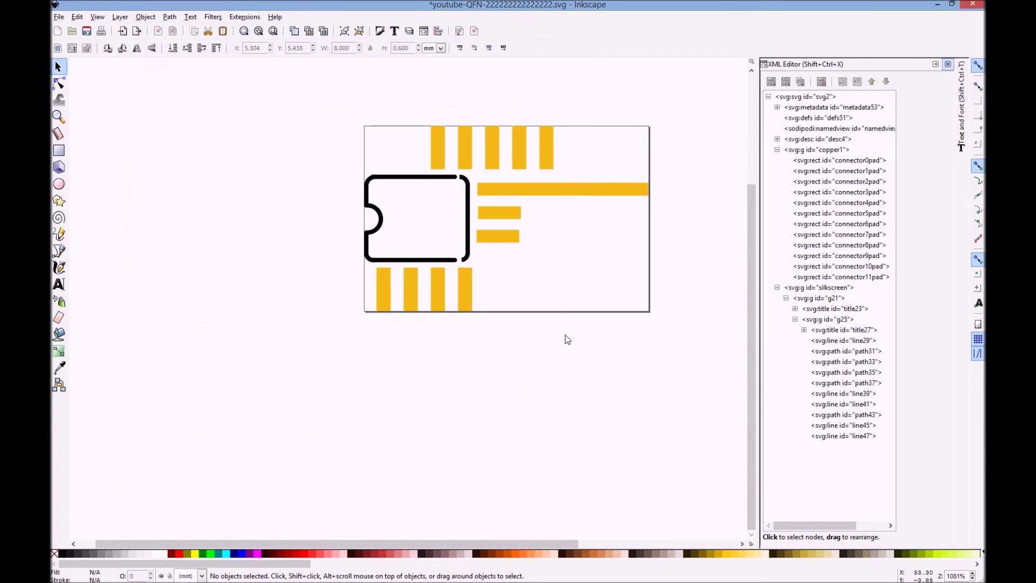
{"action": "scroll", "coordinate": [683, 169], "scroll_direction": "up", "scroll_amount": 2}
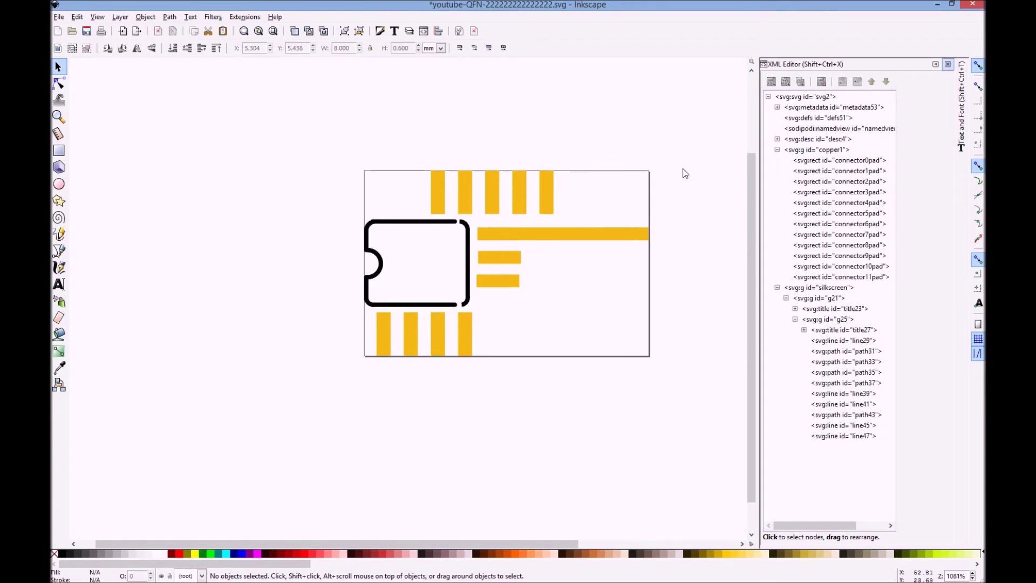
{"action": "left_click", "coordinate": [59, 17]}
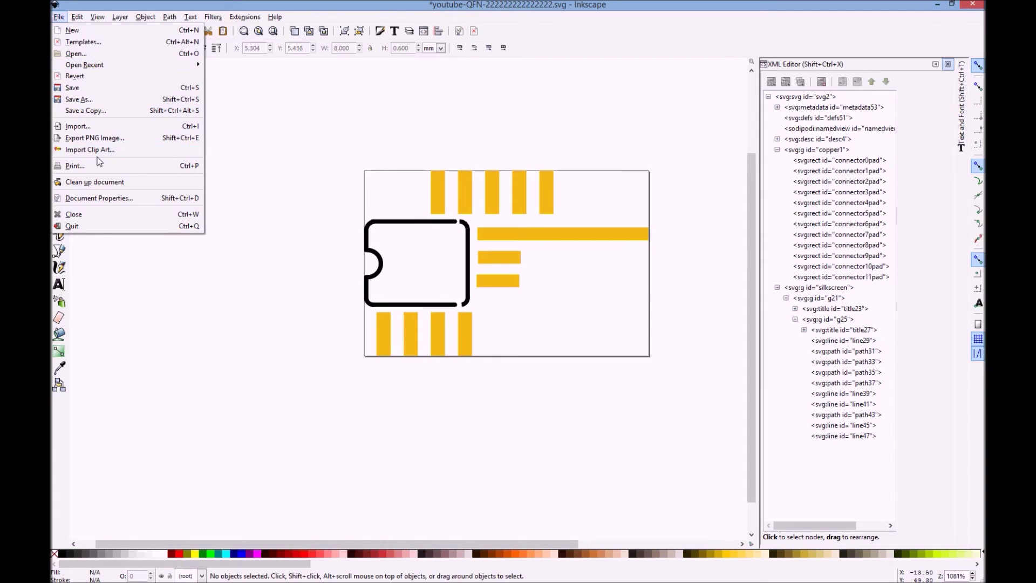
Save a Plain SVG copy over the existing youtube-QFN footprint file, confirming the replacement.
{"action": "left_click", "coordinate": [110, 111]}
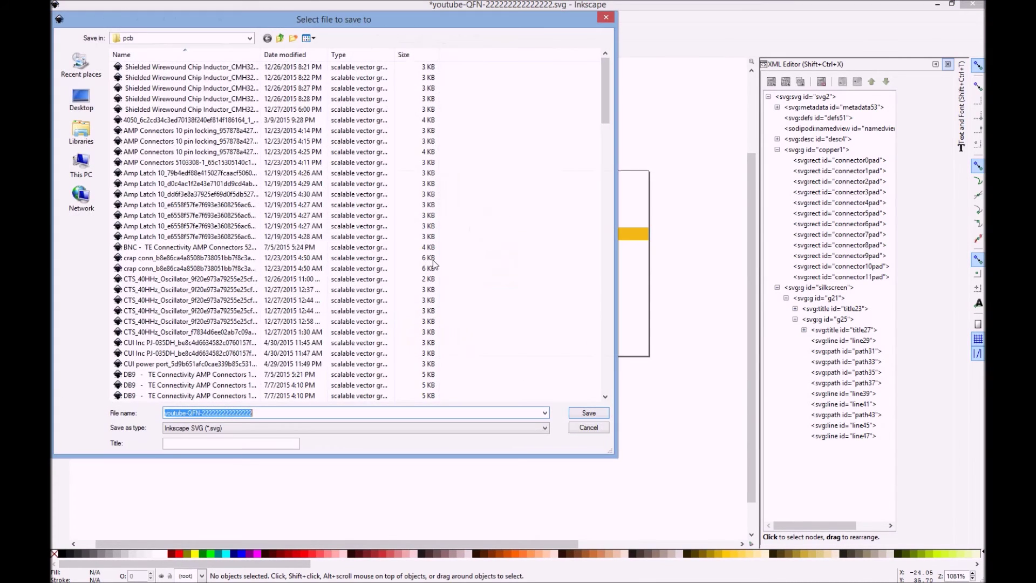
{"action": "left_click", "coordinate": [308, 429]}
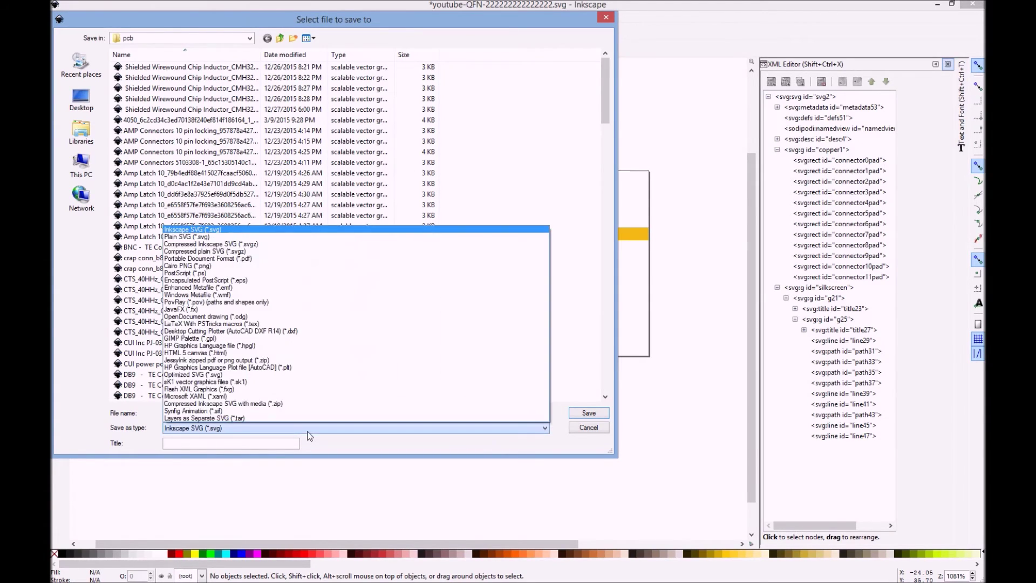
{"action": "left_click", "coordinate": [334, 236]}
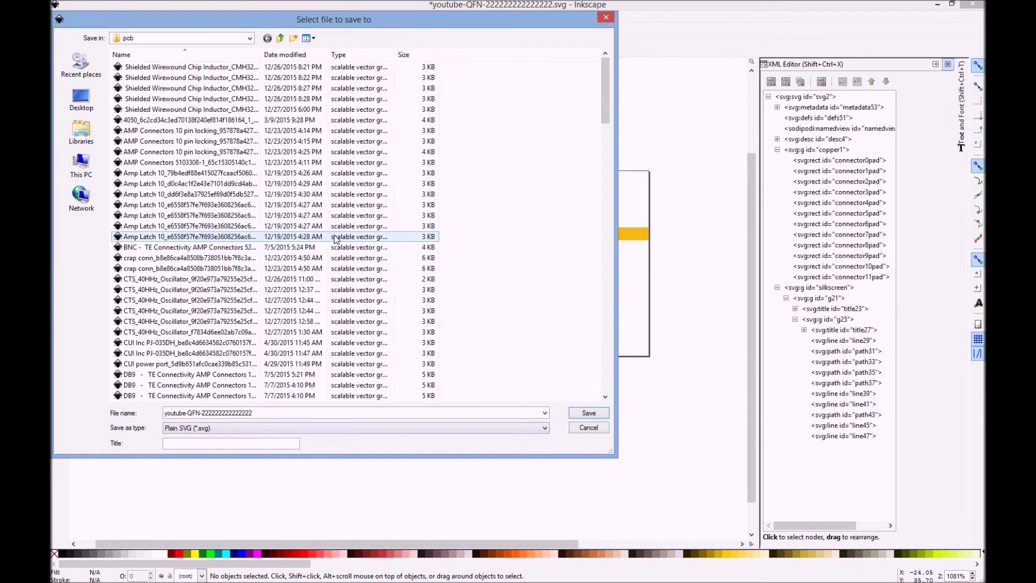
{"action": "double_click", "coordinate": [284, 414]}
{"action": "left_click", "coordinate": [575, 414]}
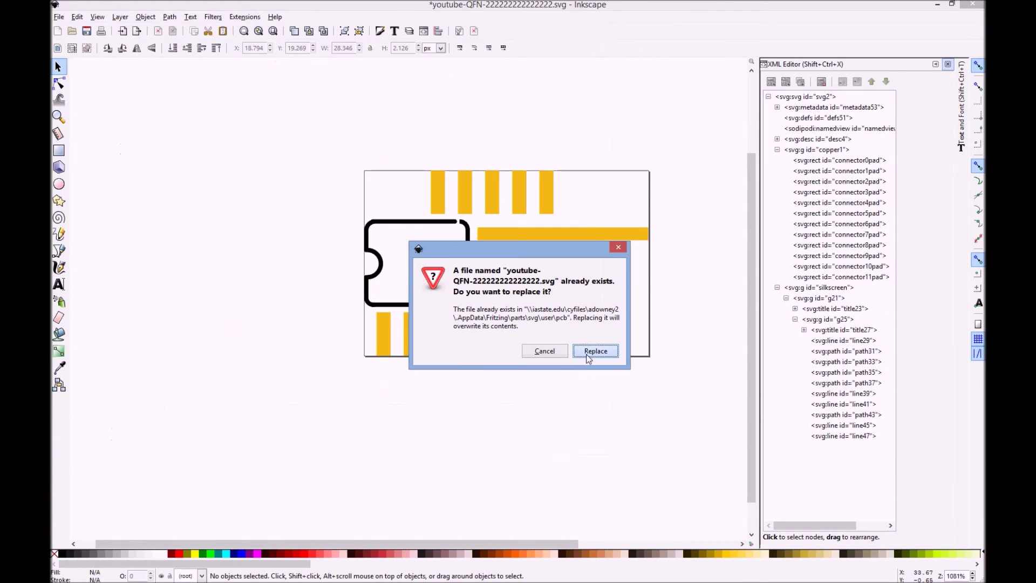
{"action": "left_click", "coordinate": [588, 357]}
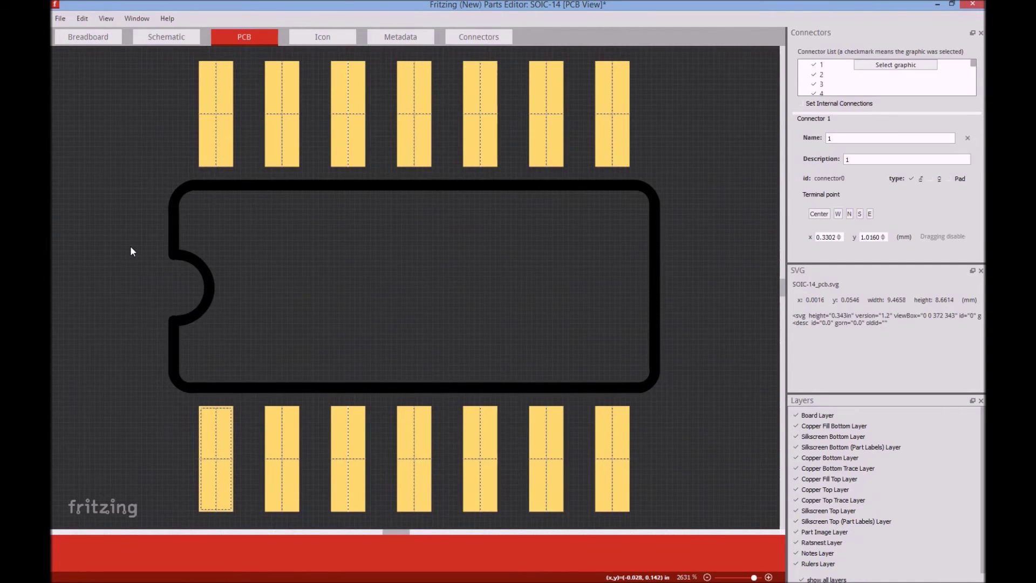
Leave the Parts Editor and return to the sketch's PCB view with the SOIC-14 IC5.
{"action": "left_click", "coordinate": [523, 241]}
{"action": "scroll", "coordinate": [541, 238], "scroll_direction": "down", "scroll_amount": 2}
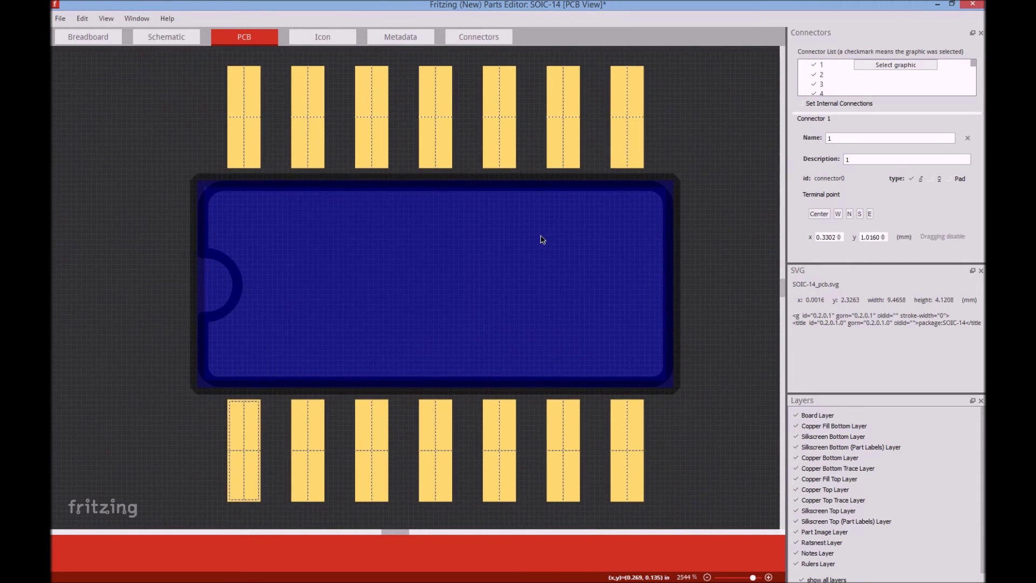
{"action": "scroll", "coordinate": [546, 238], "scroll_direction": "down", "scroll_amount": 3}
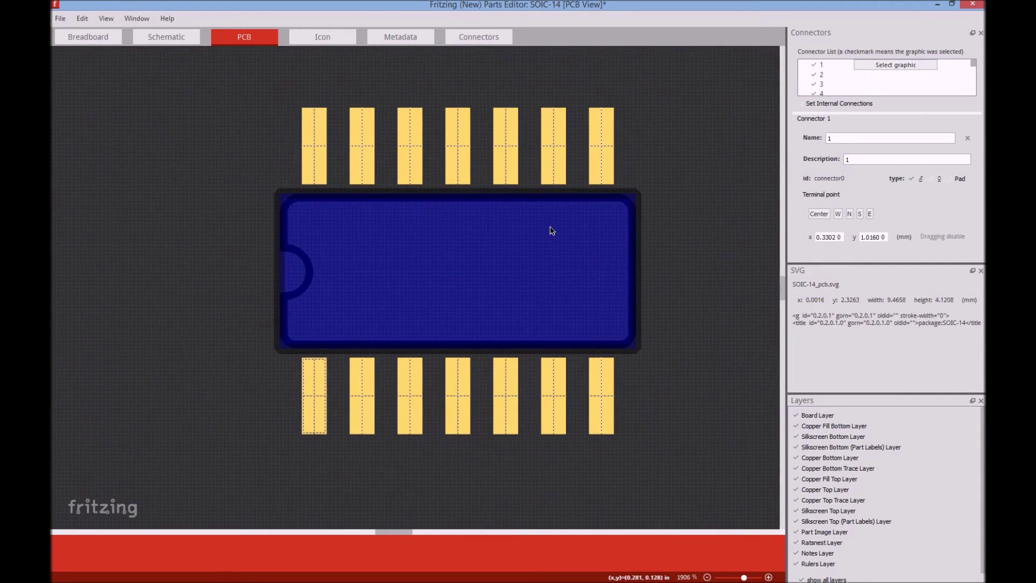
{"action": "scroll", "coordinate": [559, 237], "scroll_direction": "down", "scroll_amount": 2}
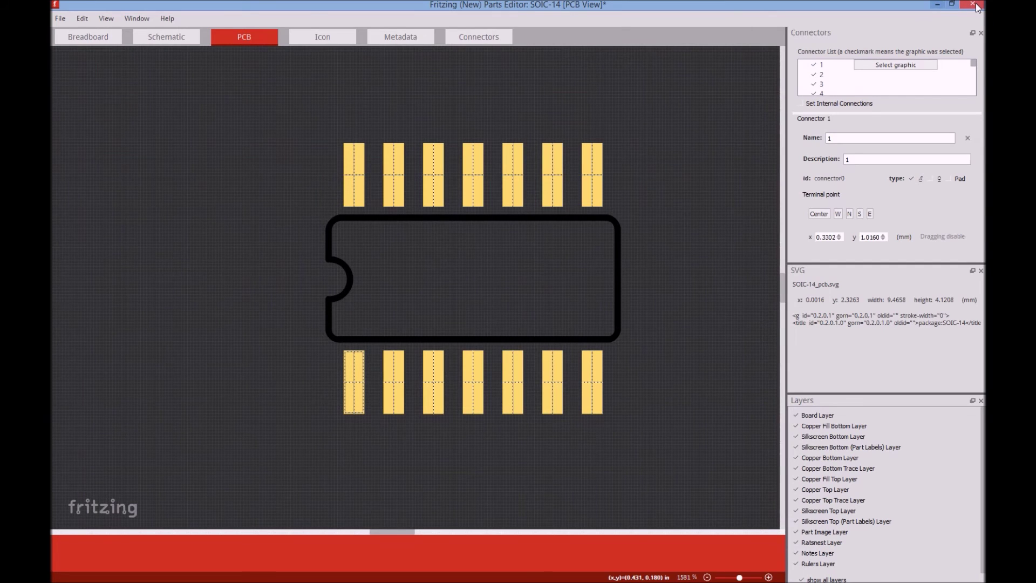
{"action": "left_click", "coordinate": [937, 6]}
{"action": "left_click", "coordinate": [646, 310]}
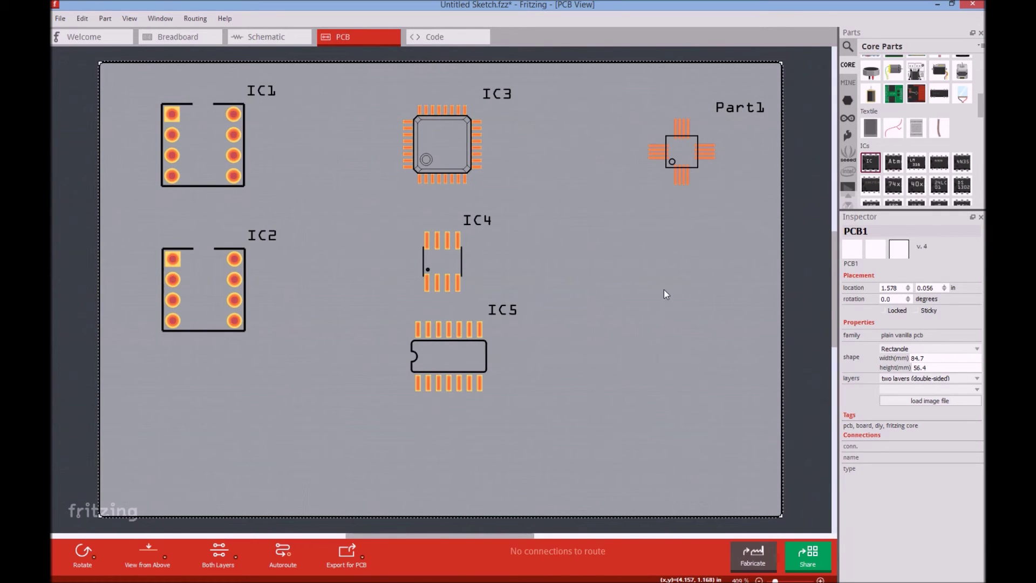
Place a generic IC as IC6, set it to 12 pins, and edit it as a new part.
{"action": "left_click_drag", "start_coordinate": [877, 172], "coordinate": [661, 285]}
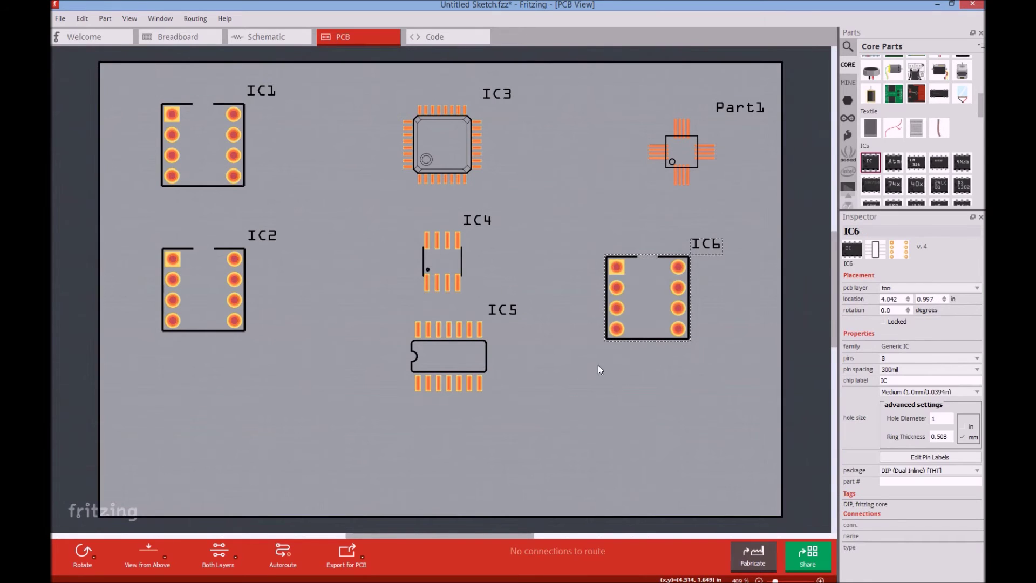
{"action": "left_click", "coordinate": [977, 359]}
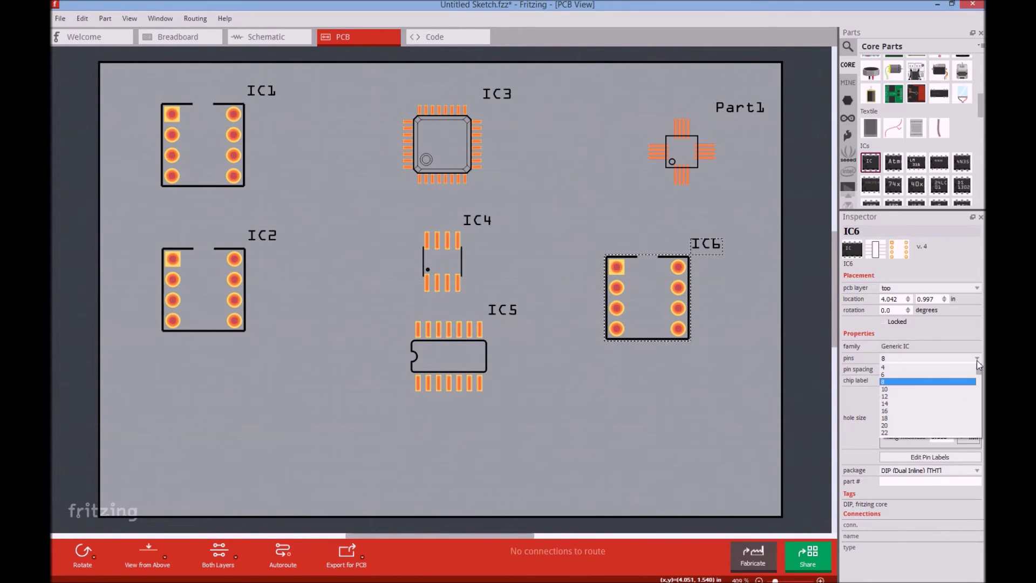
{"action": "left_click", "coordinate": [951, 397]}
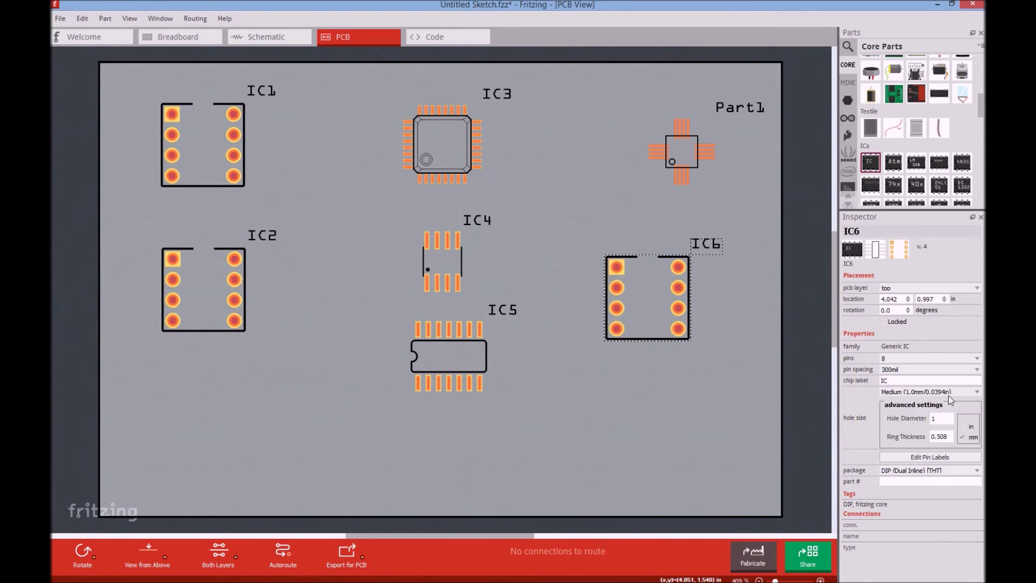
{"action": "right_click", "coordinate": [634, 330]}
{"action": "left_click", "coordinate": [659, 408]}
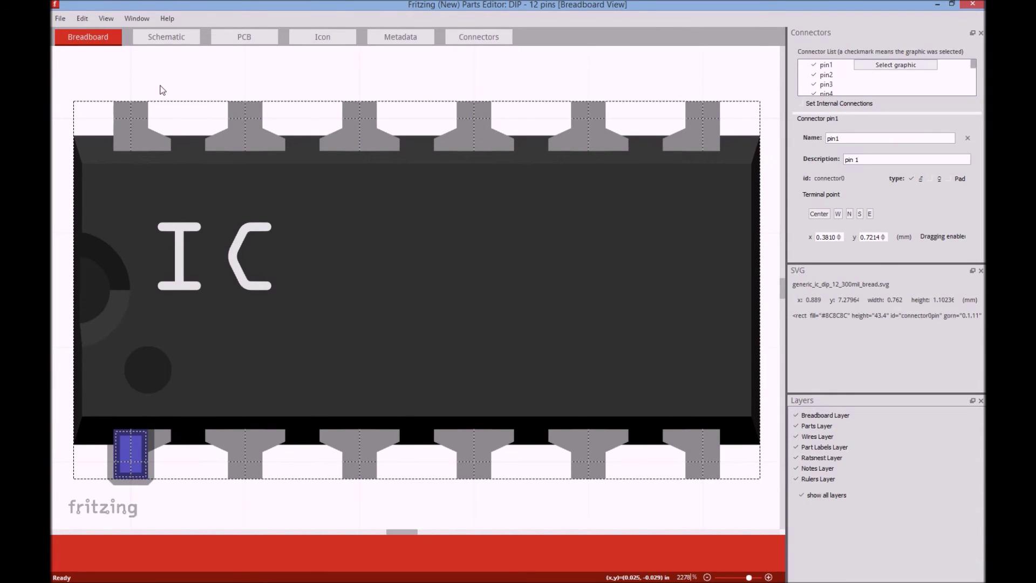
Check the schematic and PCB views, then save as a new part with prefix QFN_Youtube.
{"action": "left_click", "coordinate": [154, 37]}
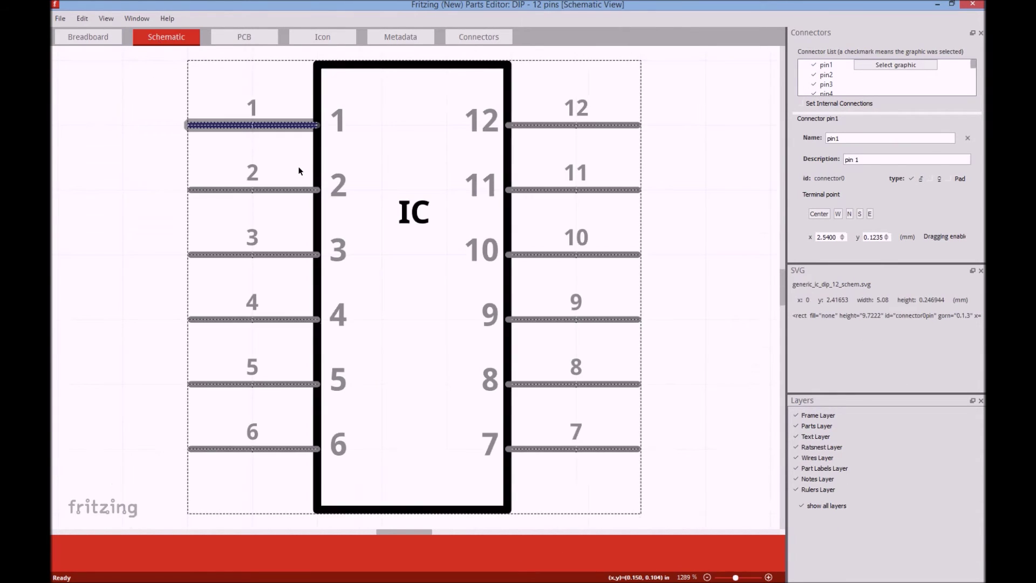
{"action": "left_click", "coordinate": [345, 224]}
{"action": "left_click", "coordinate": [229, 40]}
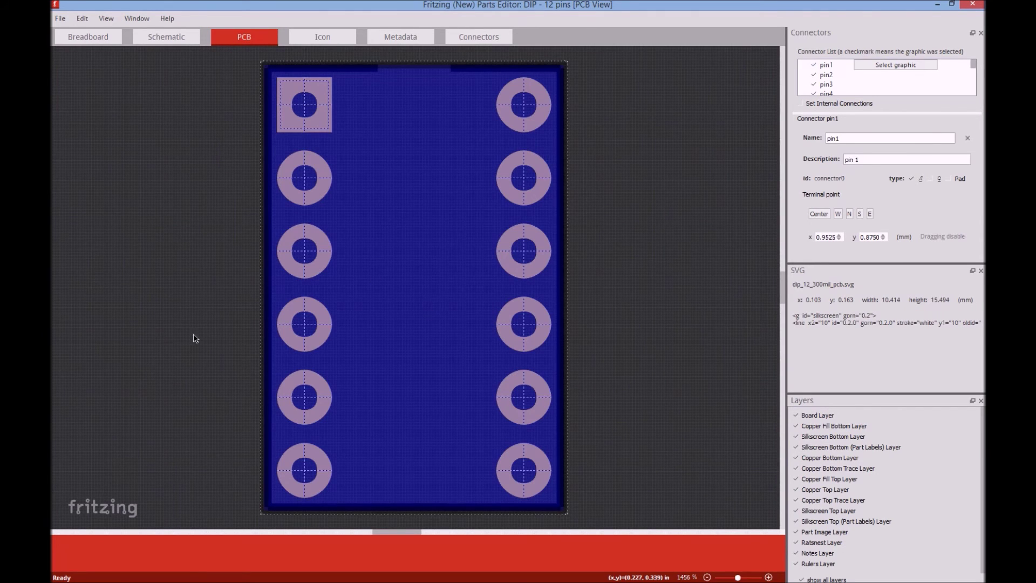
{"action": "left_click", "coordinate": [55, 18]}
{"action": "left_click", "coordinate": [97, 97]}
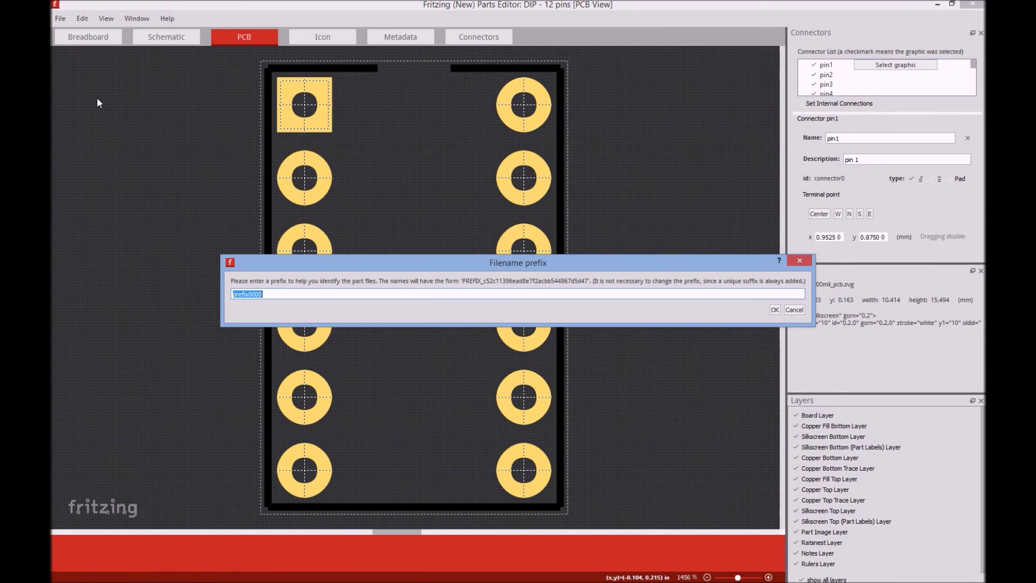
{"action": "type", "text": "QFN_Youtube"}
{"action": "key", "text": "Return"}
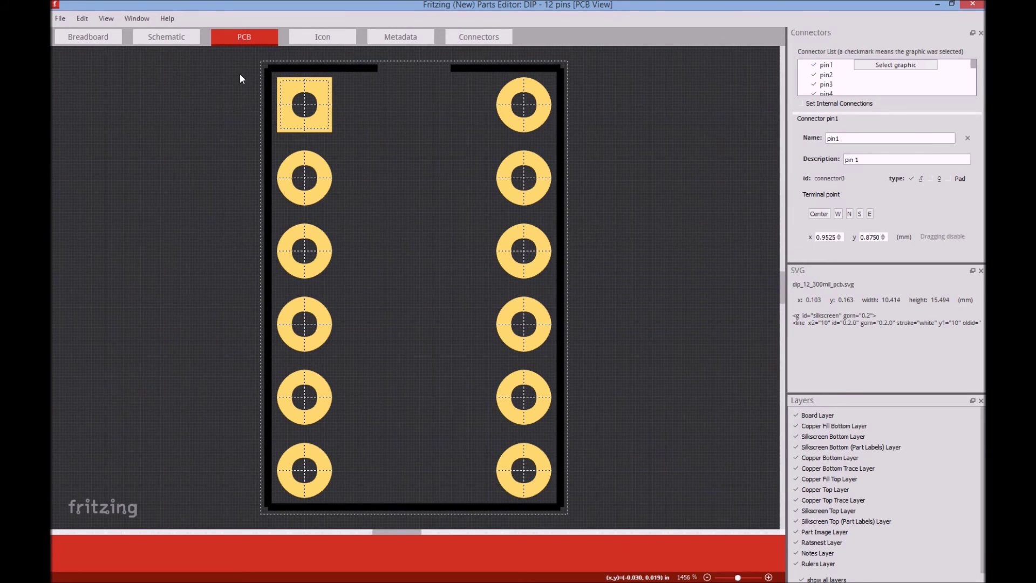
Load youtube-QFN-222222222222222.svg as the new part's PCB view image.
{"action": "left_click", "coordinate": [59, 18]}
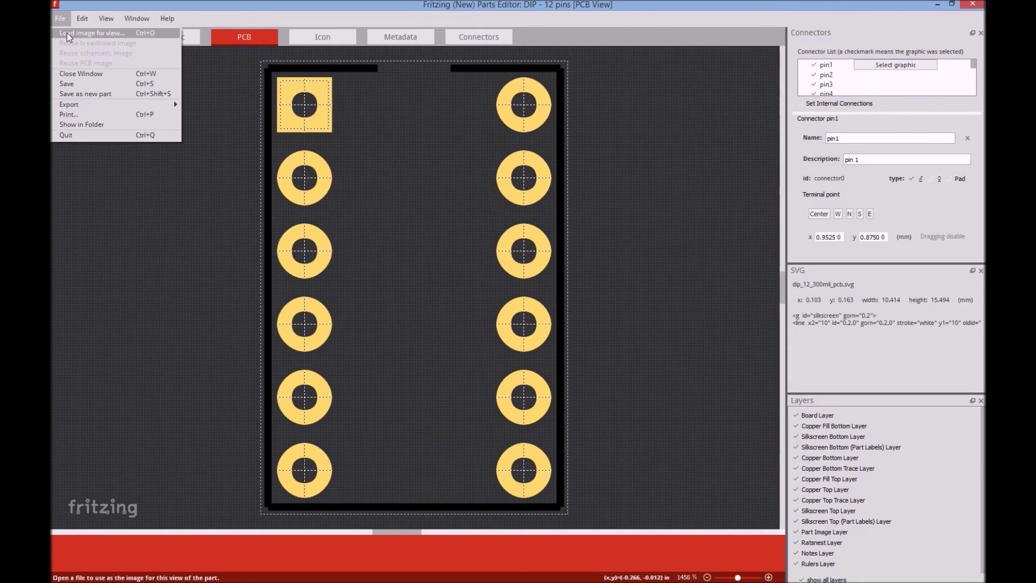
{"action": "left_click", "coordinate": [67, 33]}
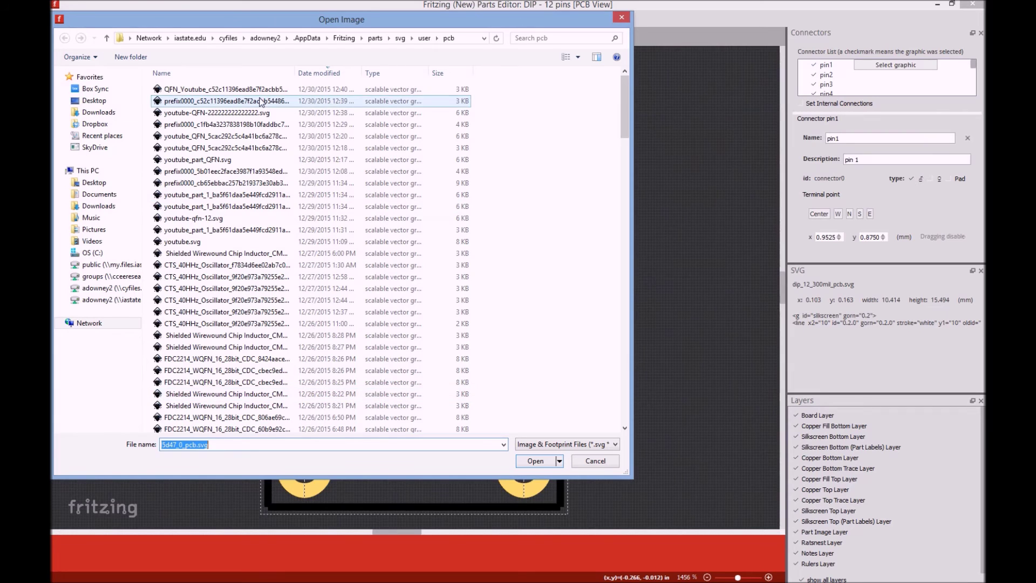
{"action": "left_click", "coordinate": [324, 73]}
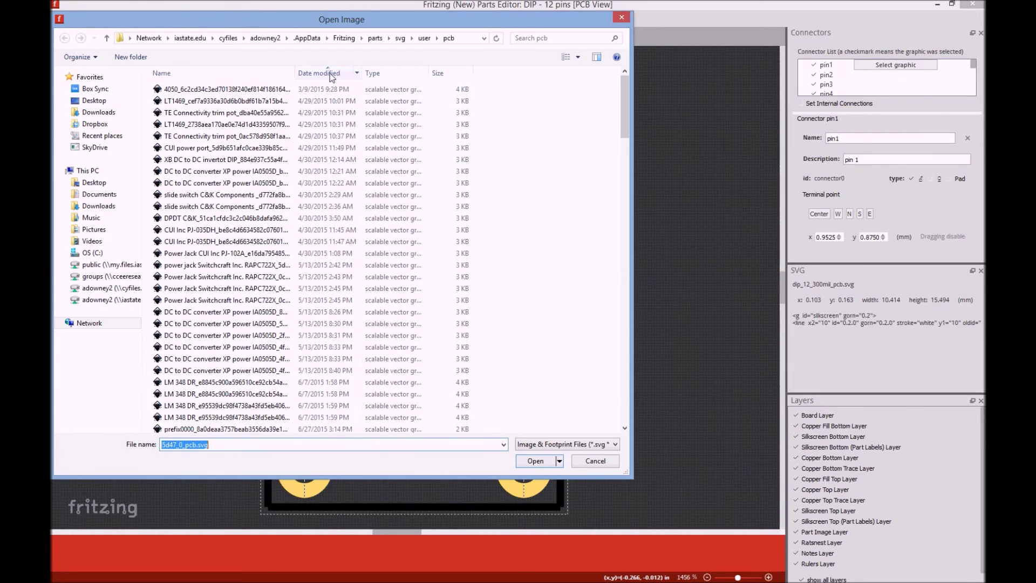
{"action": "left_click", "coordinate": [330, 73]}
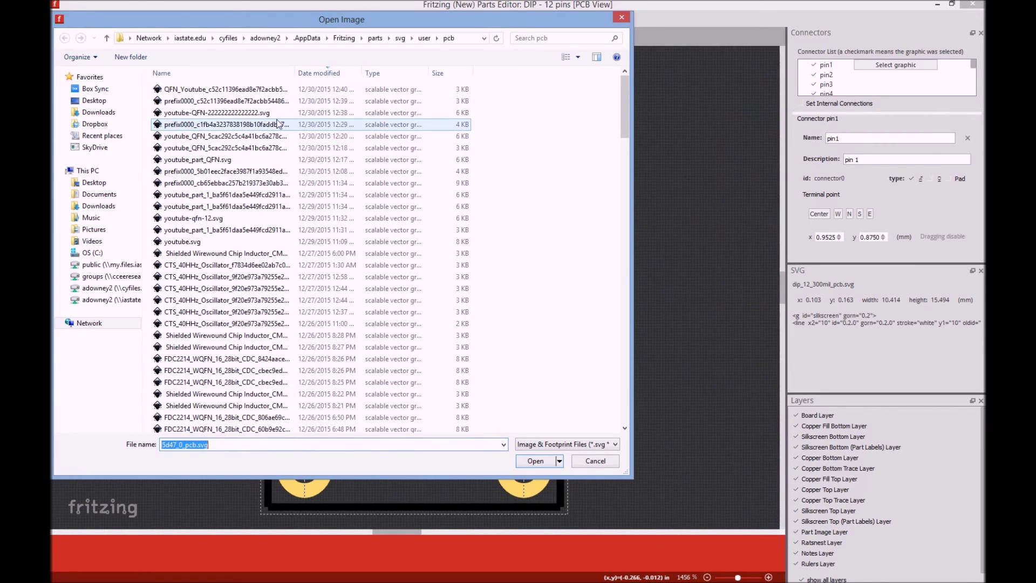
{"action": "left_click", "coordinate": [192, 114]}
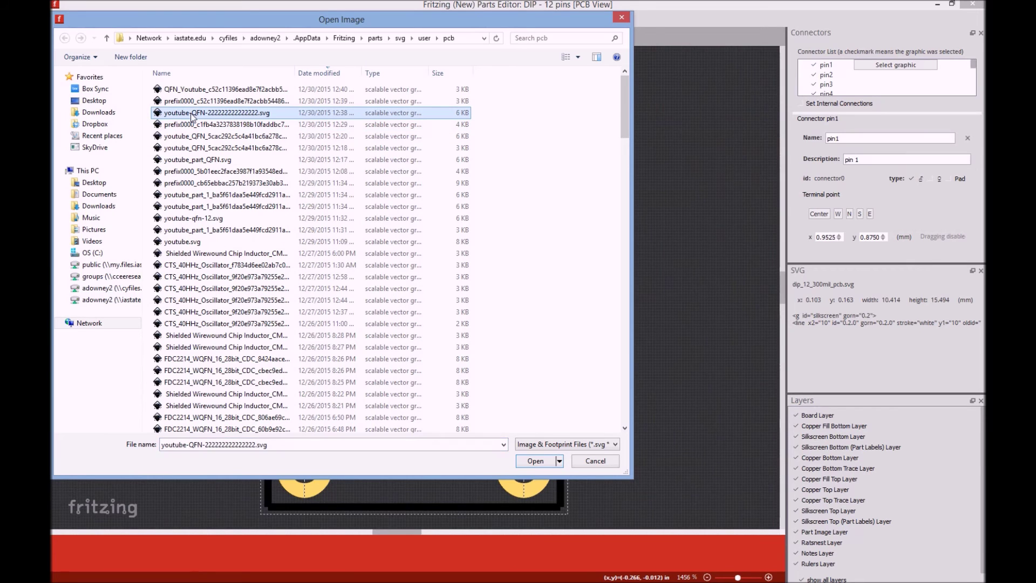
{"action": "left_click", "coordinate": [543, 462]}
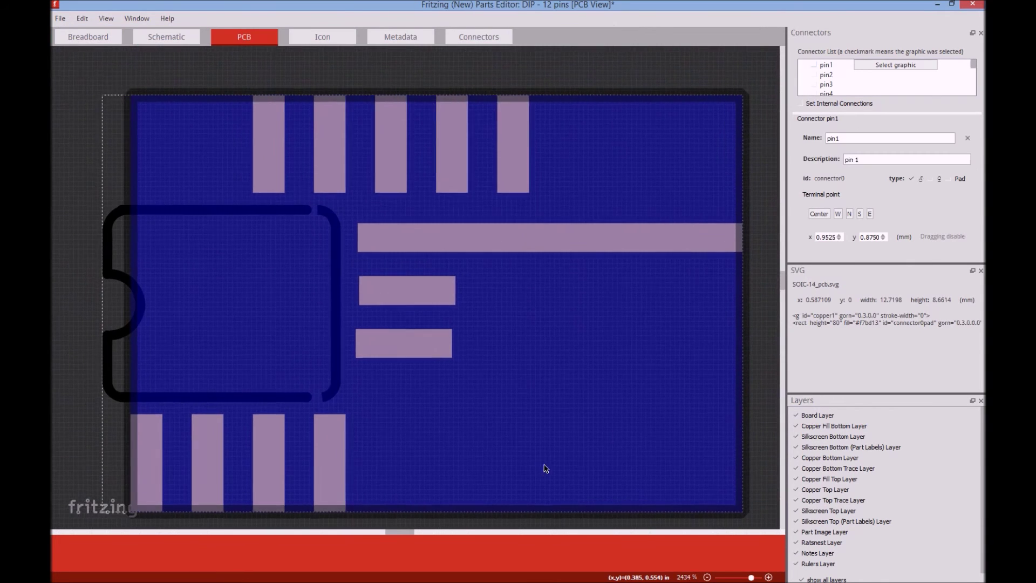
{"action": "scroll", "coordinate": [545, 447], "scroll_direction": "down", "scroll_amount": 5}
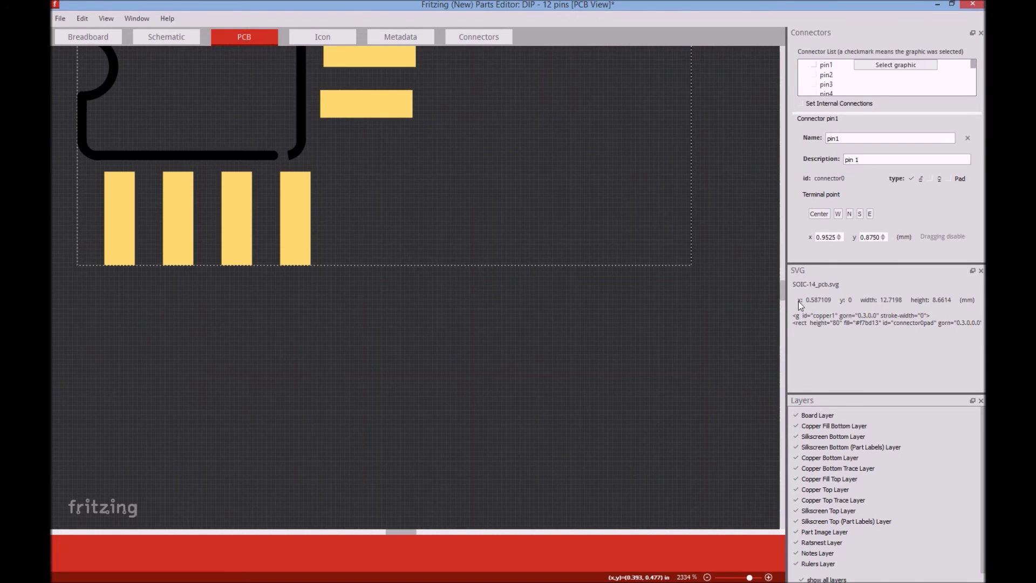
{"action": "scroll", "coordinate": [784, 296], "scroll_direction": "down", "scroll_amount": 3}
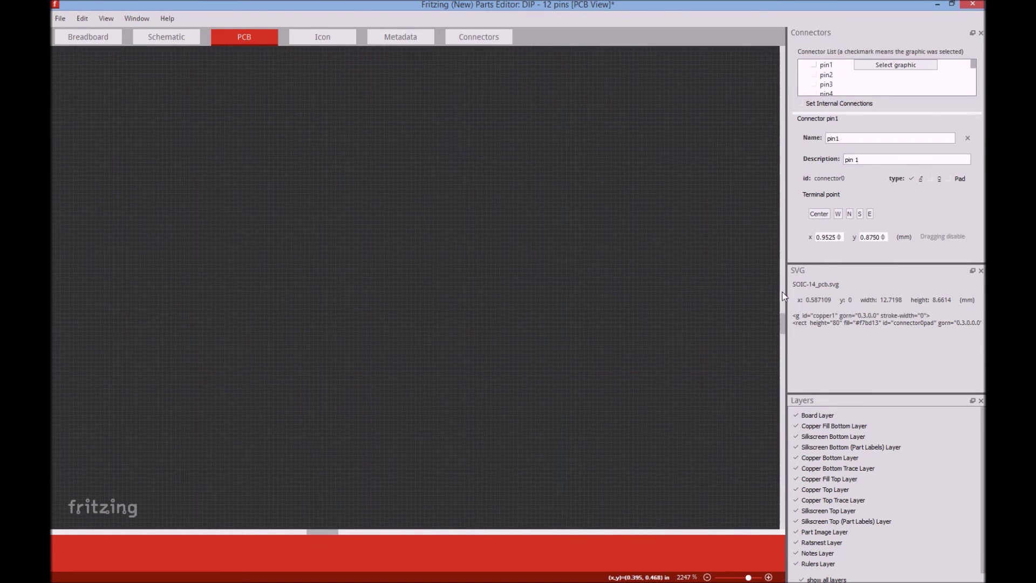
{"action": "left_click", "coordinate": [109, 24]}
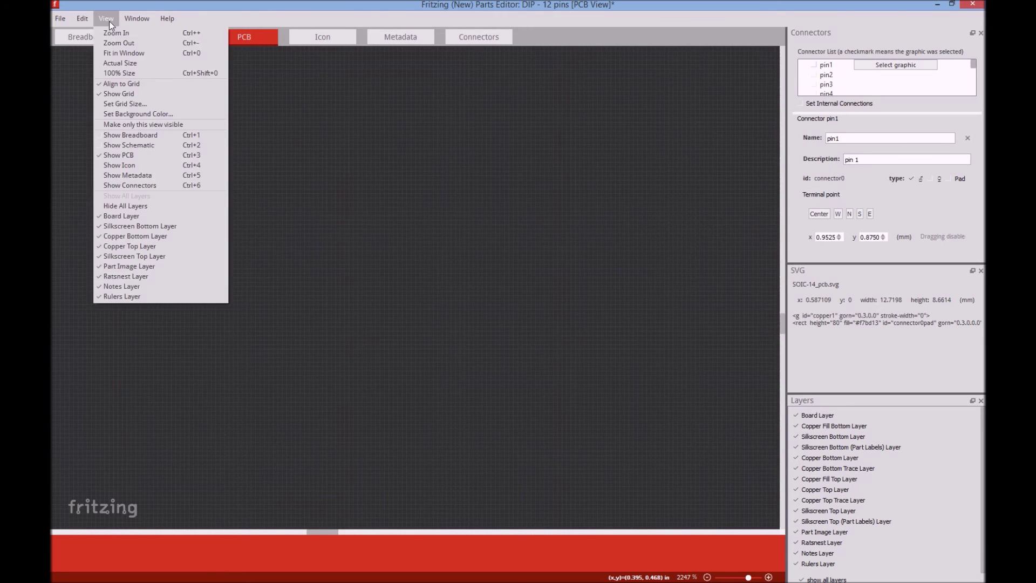
Fit the footprint in the window and link the first two bottom pads to pin1 and pin2.
{"action": "left_click", "coordinate": [118, 52]}
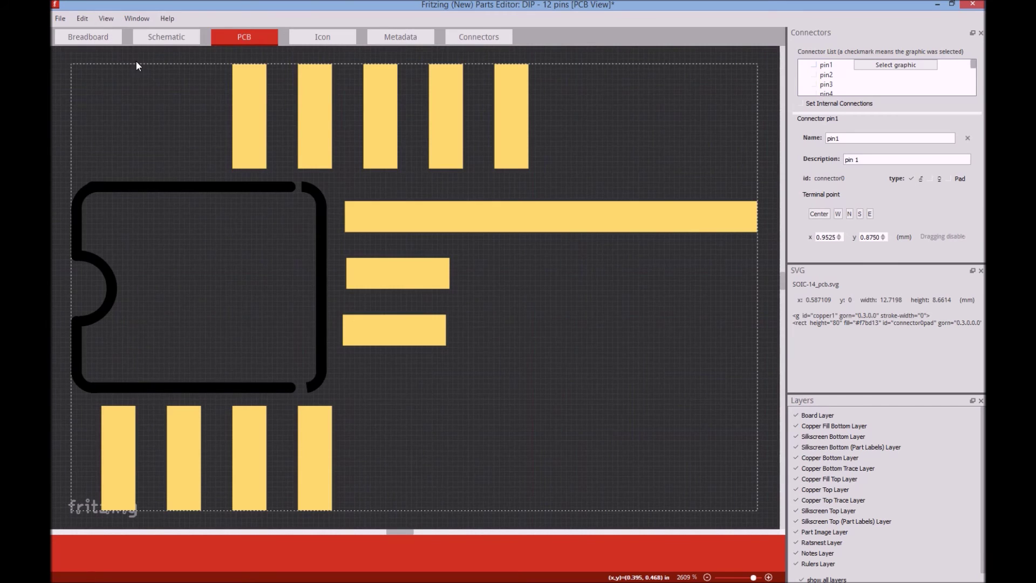
{"action": "left_click", "coordinate": [895, 65]}
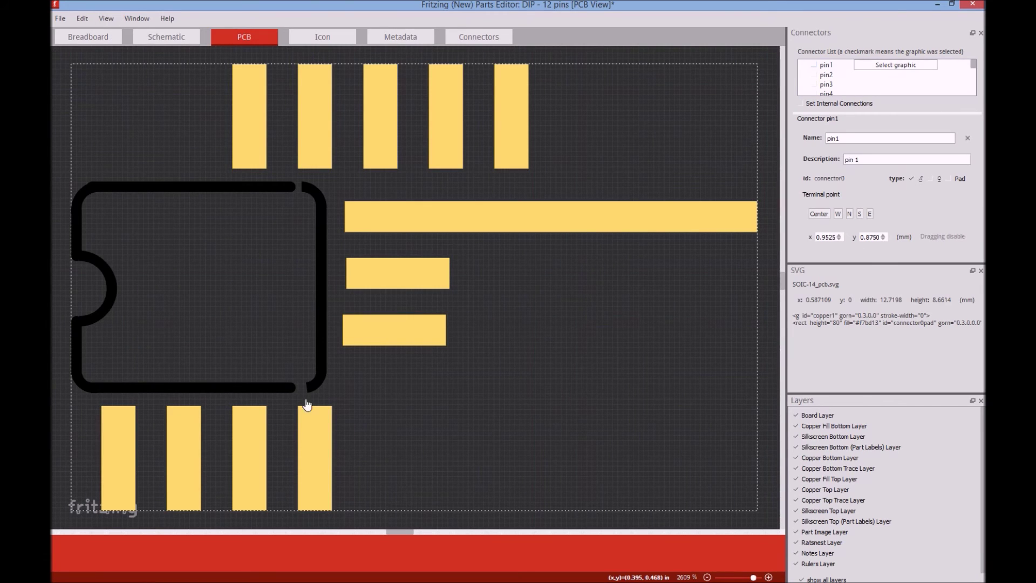
{"action": "left_click", "coordinate": [120, 461]}
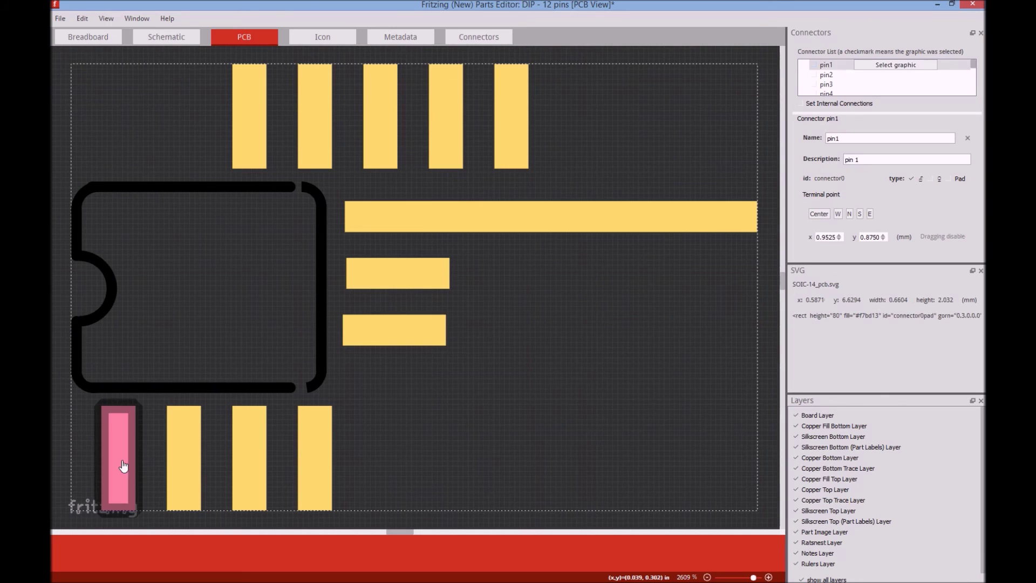
{"action": "left_click", "coordinate": [875, 74]}
{"action": "left_click", "coordinate": [183, 459]}
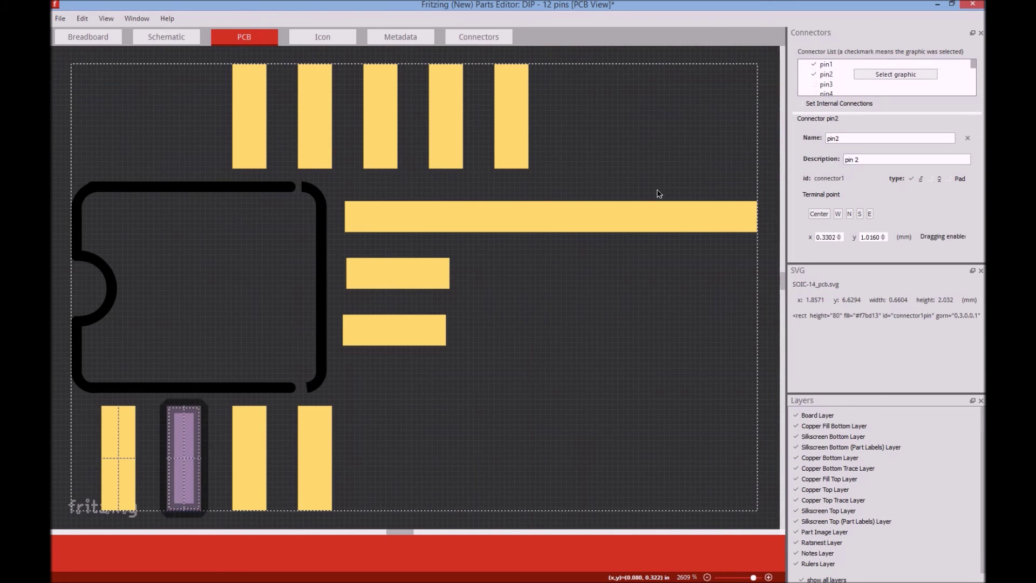
{"action": "left_click", "coordinate": [843, 85]}
Link the third bottom pad to pin3, then assign pads for pin4 onward.
{"action": "left_click", "coordinate": [872, 85]}
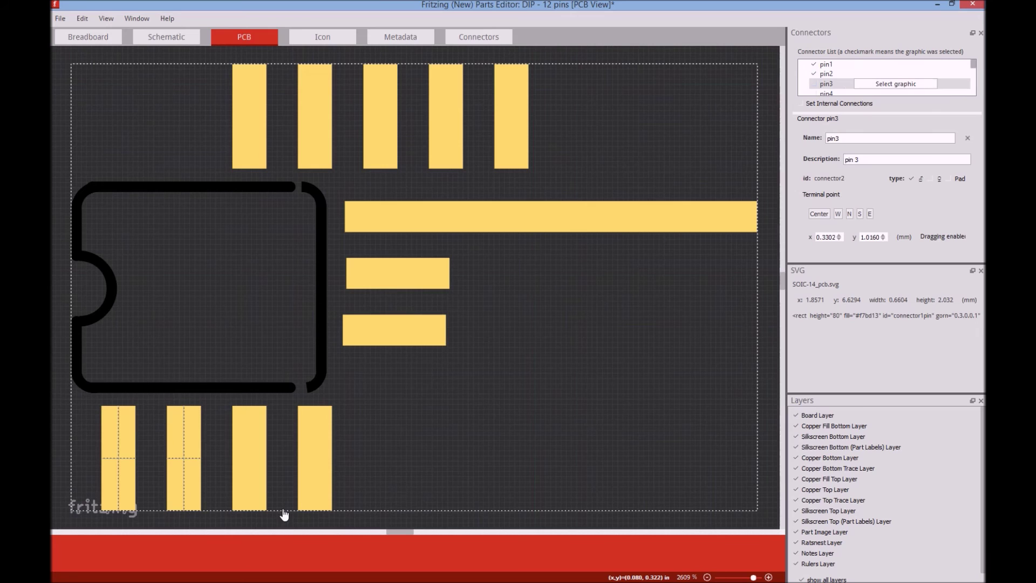
{"action": "left_click", "coordinate": [250, 481]}
{"action": "left_click", "coordinate": [852, 94]}
{"action": "left_click", "coordinate": [852, 96]}
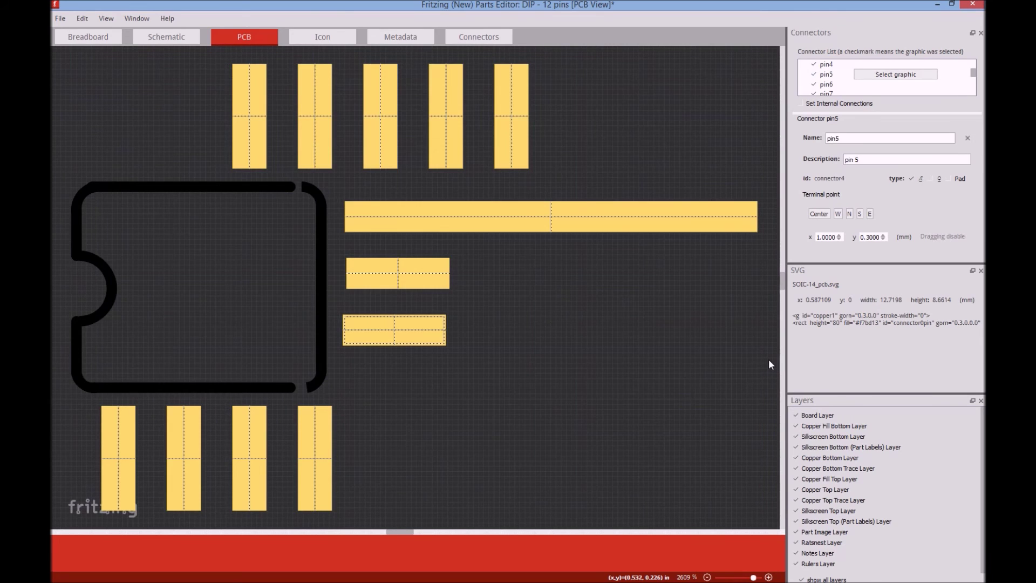
{"action": "left_click", "coordinate": [61, 18]}
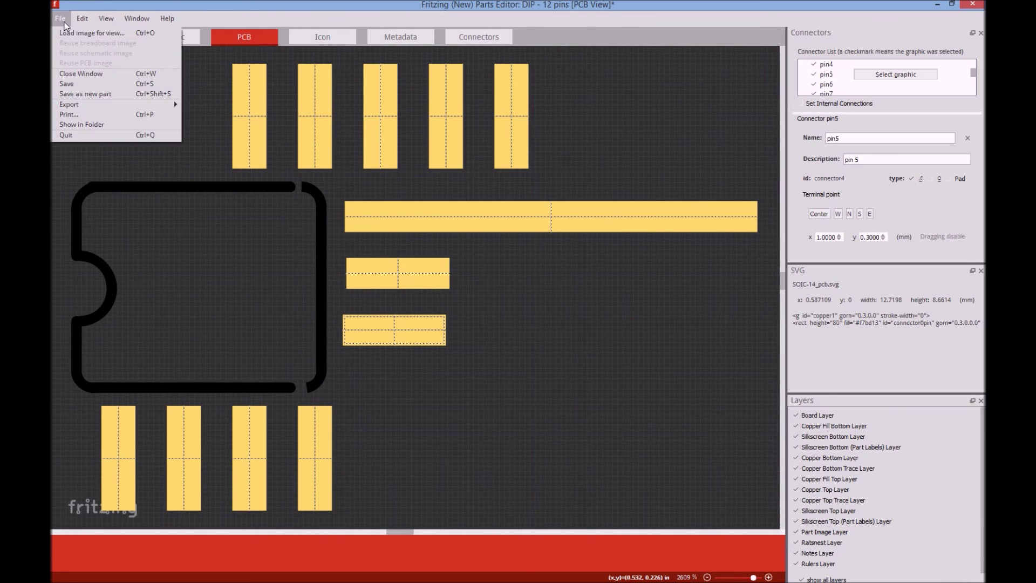
Save the part with the QFN_Youtube filename prefix and close the Parts Editor.
{"action": "left_click", "coordinate": [73, 83]}
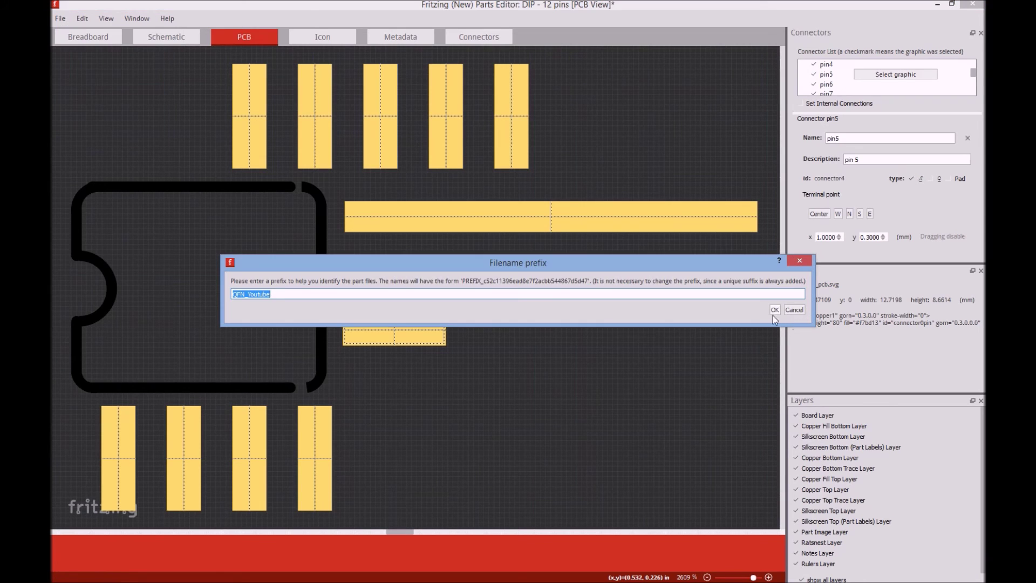
{"action": "left_click", "coordinate": [775, 309]}
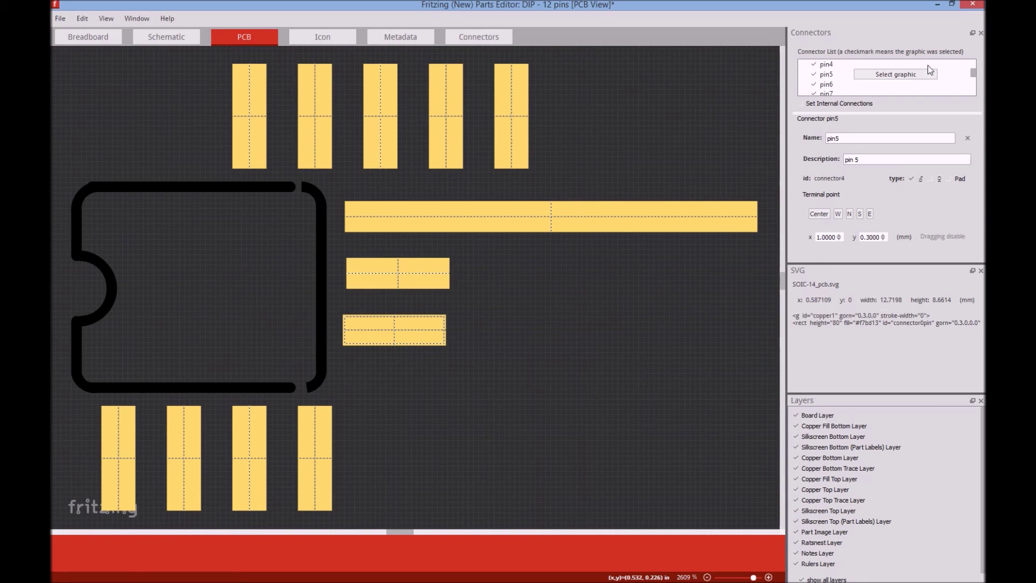
{"action": "left_click", "coordinate": [972, 5]}
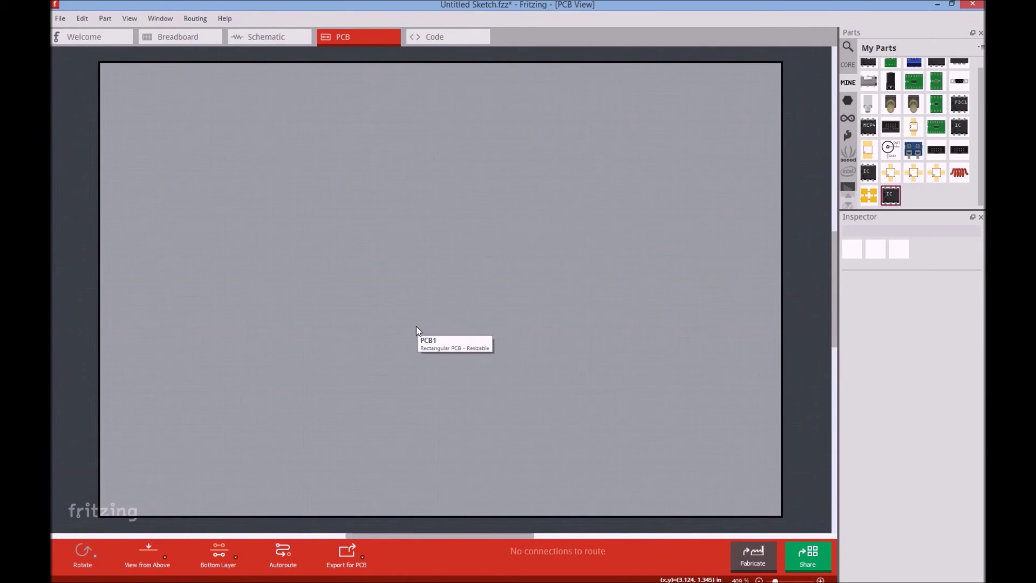
Place the new custom QFN part near the centre of the PCB as IC1.
{"action": "left_click", "coordinate": [892, 197]}
{"action": "left_click_drag", "start_coordinate": [892, 198], "coordinate": [538, 261]}
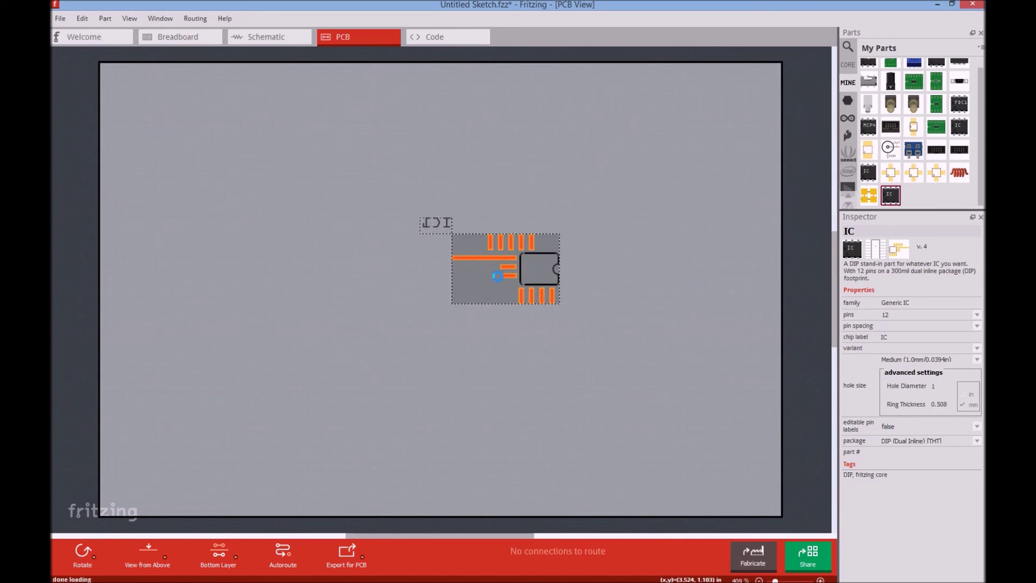
{"action": "left_click", "coordinate": [469, 364]}
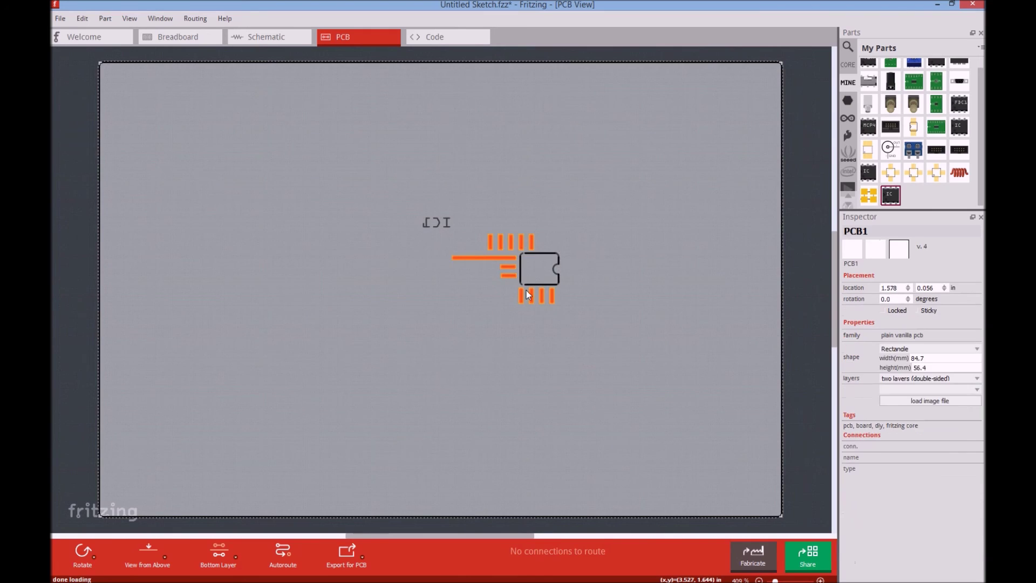
Rotate IC1 180° with Ctrl+Alt+R, then switch to Schematic view.
{"action": "left_click", "coordinate": [532, 274]}
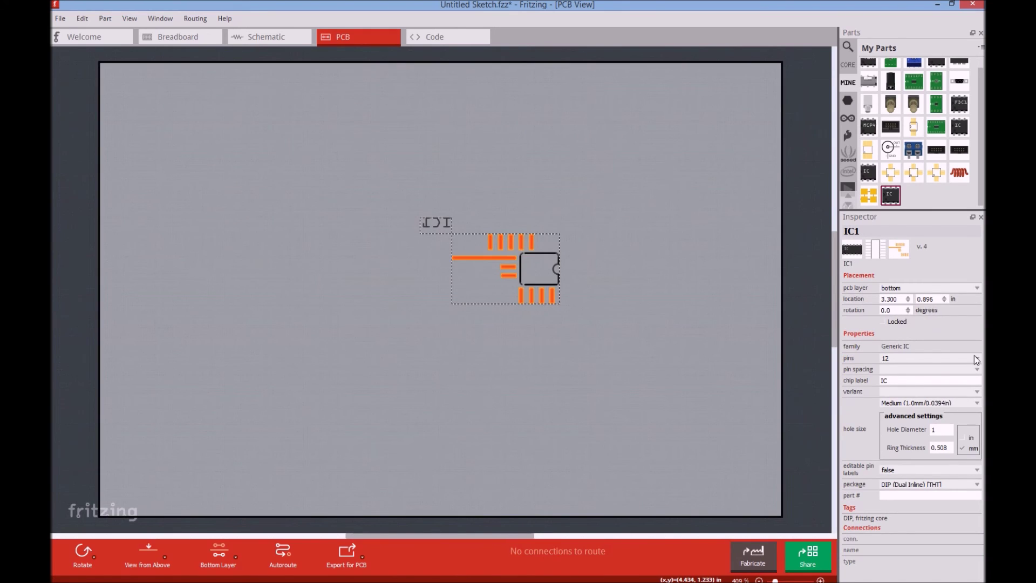
{"action": "key", "text": "ctrl+alt+r"}
{"action": "key", "text": "ctrl+alt+r"}
{"action": "key", "text": "ctrl+alt+r"}
{"action": "key", "text": "ctrl+alt+r"}
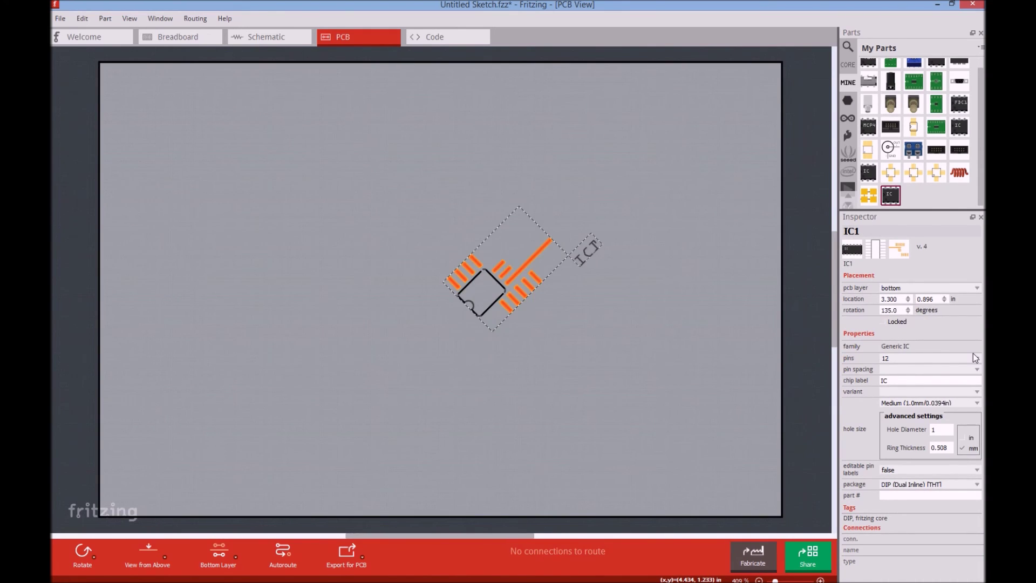
{"action": "left_click", "coordinate": [573, 407]}
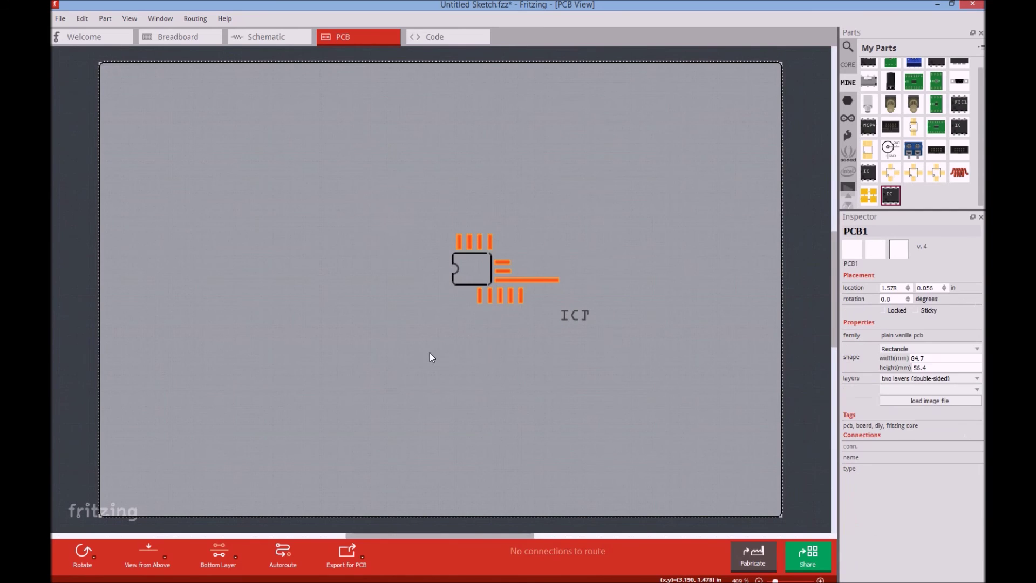
{"action": "left_click", "coordinate": [280, 42]}
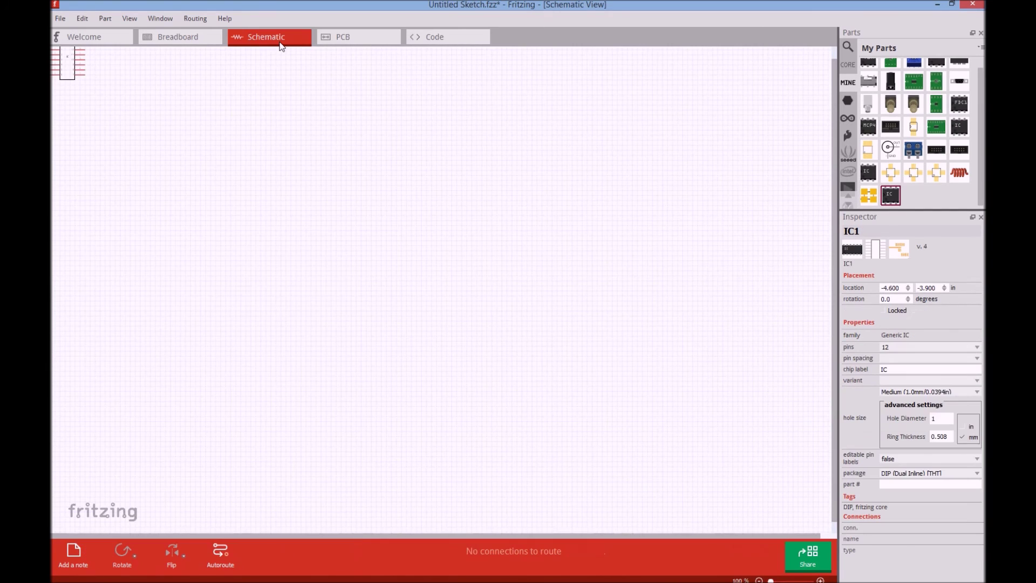
Move the IC1 symbol into view and add a 220Ω resistor from Core Parts.
{"action": "left_click_drag", "start_coordinate": [70, 66], "coordinate": [315, 277]}
{"action": "key", "text": "ctrl+0"}
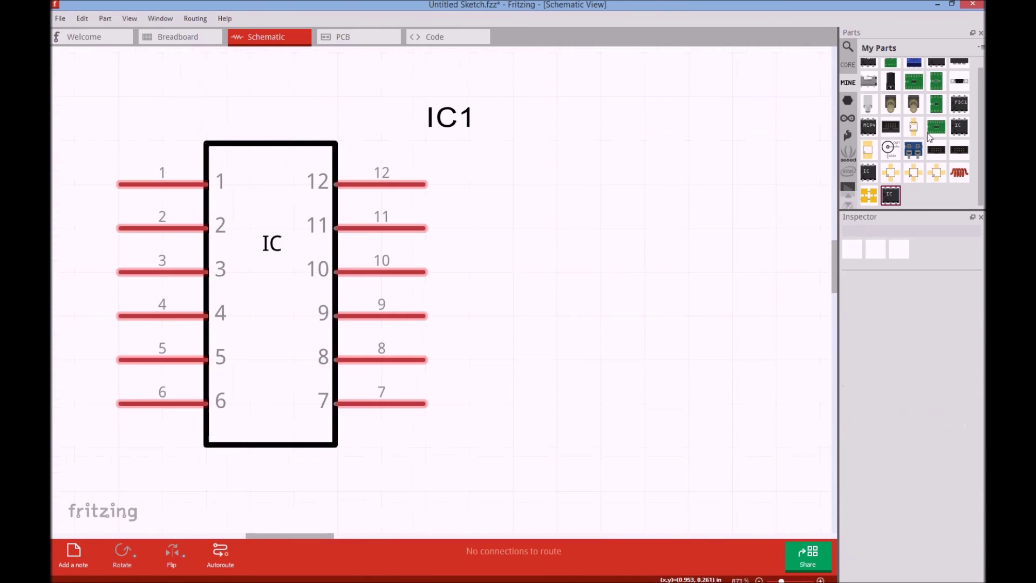
{"action": "left_click", "coordinate": [923, 153]}
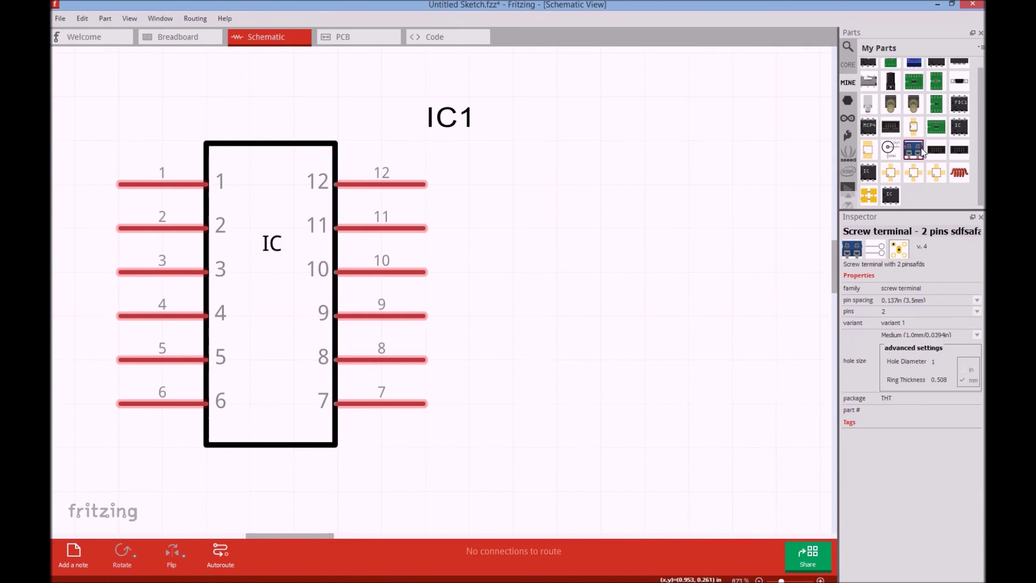
{"action": "left_click", "coordinate": [852, 65]}
{"action": "scroll", "coordinate": [908, 123], "scroll_direction": "down", "scroll_amount": 5}
{"action": "scroll", "coordinate": [914, 132], "scroll_direction": "up", "scroll_amount": 8}
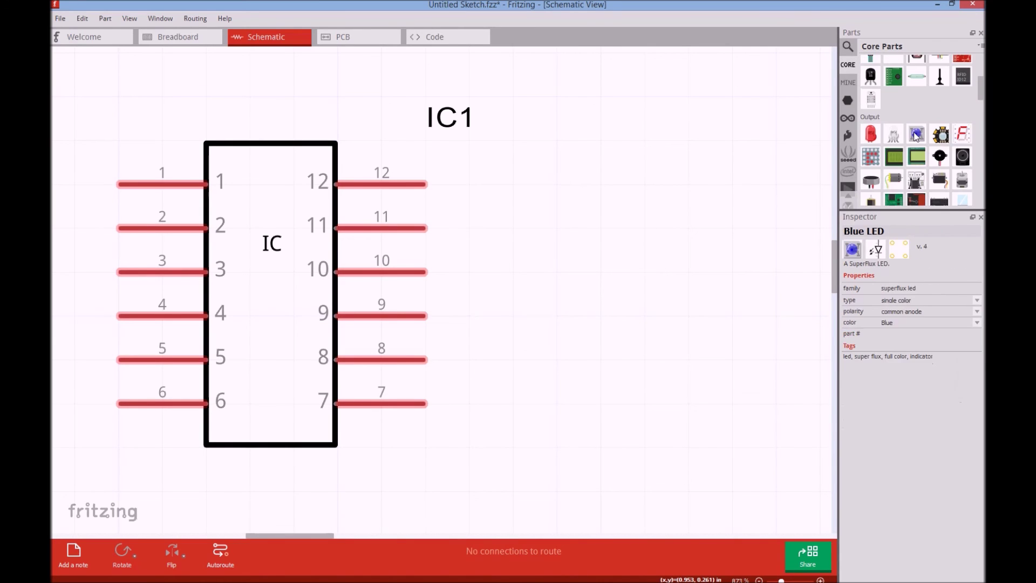
{"action": "scroll", "coordinate": [894, 110], "scroll_direction": "up", "scroll_amount": 1}
{"action": "left_click_drag", "start_coordinate": [870, 79], "coordinate": [638, 192]}
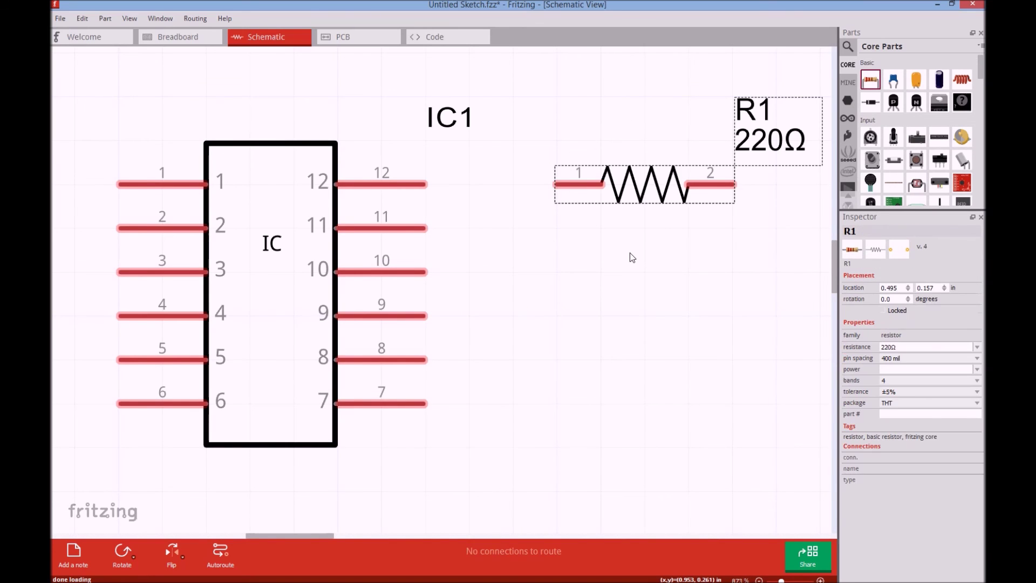
Add a 100nF ceramic capacitor and a red LED, moving R1 up off C1's label.
{"action": "scroll", "coordinate": [630, 253], "scroll_direction": "down", "scroll_amount": 3}
{"action": "left_click_drag", "start_coordinate": [893, 82], "coordinate": [661, 297]}
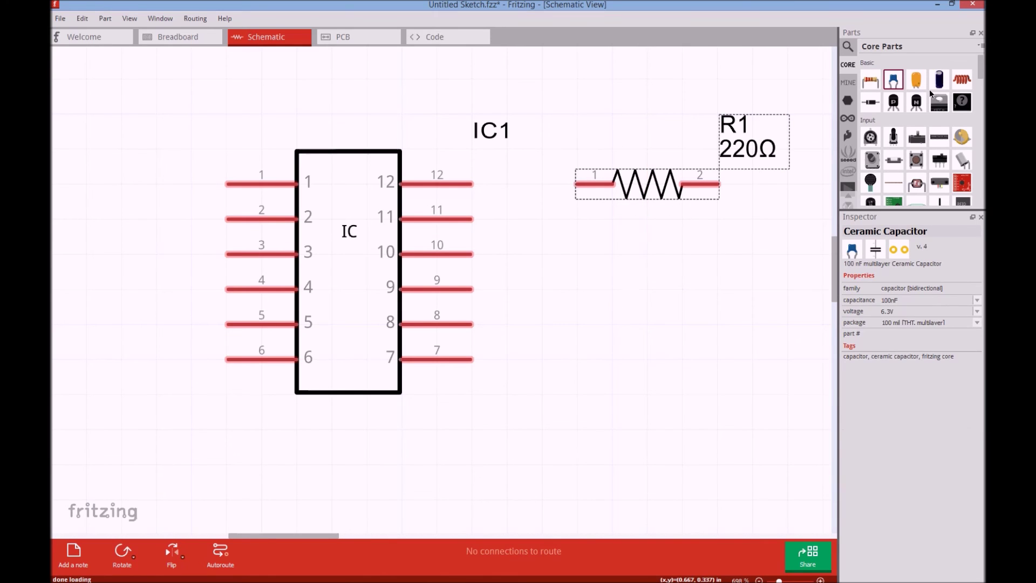
{"action": "scroll", "coordinate": [926, 134], "scroll_direction": "down", "scroll_amount": 3}
{"action": "scroll", "coordinate": [927, 134], "scroll_direction": "down", "scroll_amount": 1}
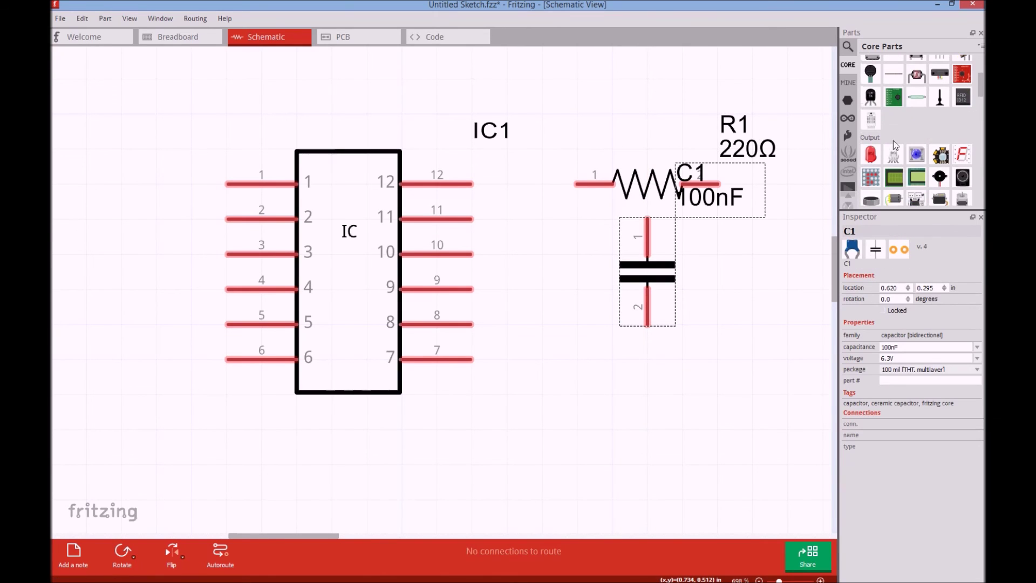
{"action": "left_click_drag", "start_coordinate": [870, 154], "coordinate": [621, 475]}
{"action": "scroll", "coordinate": [646, 280], "scroll_direction": "down", "scroll_amount": 1, "text": "ctrl"}
{"action": "left_click_drag", "start_coordinate": [645, 193], "coordinate": [646, 132]}
Wire IC1 pins 12, 10, 9, 8 and 7 to R1, C1 and LED1, then return to PCB view.
{"action": "mouse_move", "coordinate": [467, 194]}
{"action": "left_mouse_down"}
{"action": "mouse_move", "coordinate": [612, 135]}
{"action": "mouse_move", "coordinate": [590, 142]}
{"action": "left_mouse_up"}
{"action": "mouse_move", "coordinate": [463, 226]}
{"action": "left_mouse_down"}
{"action": "mouse_move", "coordinate": [634, 193]}
{"action": "mouse_move", "coordinate": [693, 167]}
{"action": "mouse_move", "coordinate": [696, 134]}
{"action": "left_mouse_up"}
{"action": "left_click_drag", "start_coordinate": [465, 254], "coordinate": [638, 224]}
{"action": "mouse_move", "coordinate": [474, 287]}
{"action": "left_mouse_down"}
{"action": "mouse_move", "coordinate": [634, 294]}
{"action": "mouse_move", "coordinate": [638, 314]}
{"action": "left_mouse_up"}
{"action": "left_click_drag", "start_coordinate": [462, 318], "coordinate": [637, 344]}
{"action": "mouse_move", "coordinate": [471, 345]}
{"action": "left_mouse_down"}
{"action": "mouse_move", "coordinate": [625, 406]}
{"action": "mouse_move", "coordinate": [636, 432]}
{"action": "left_mouse_up"}
{"action": "left_click", "coordinate": [349, 37]}
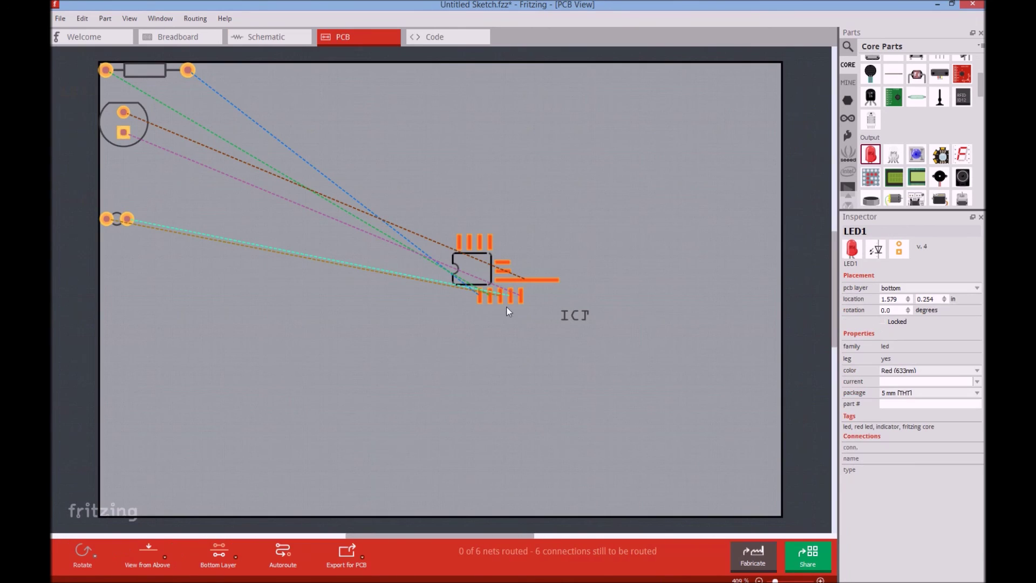
Move LED1 onto the board, put IC1 on the top layer, and activate both copper layers.
{"action": "left_click_drag", "start_coordinate": [115, 142], "coordinate": [378, 399]}
{"action": "left_click_drag", "start_coordinate": [489, 448], "coordinate": [649, 423]}
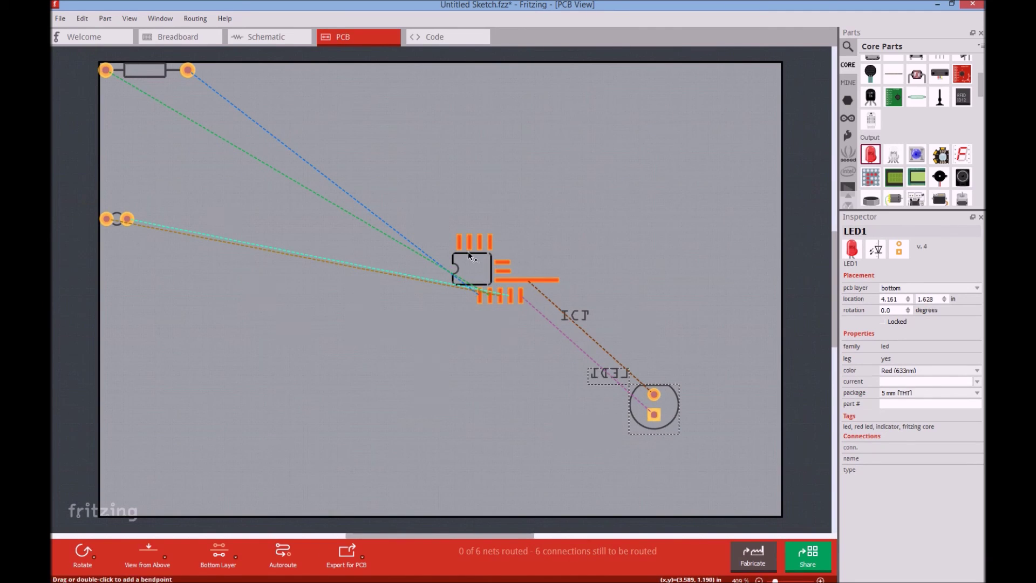
{"action": "left_click", "coordinate": [472, 265]}
{"action": "left_click", "coordinate": [969, 288]}
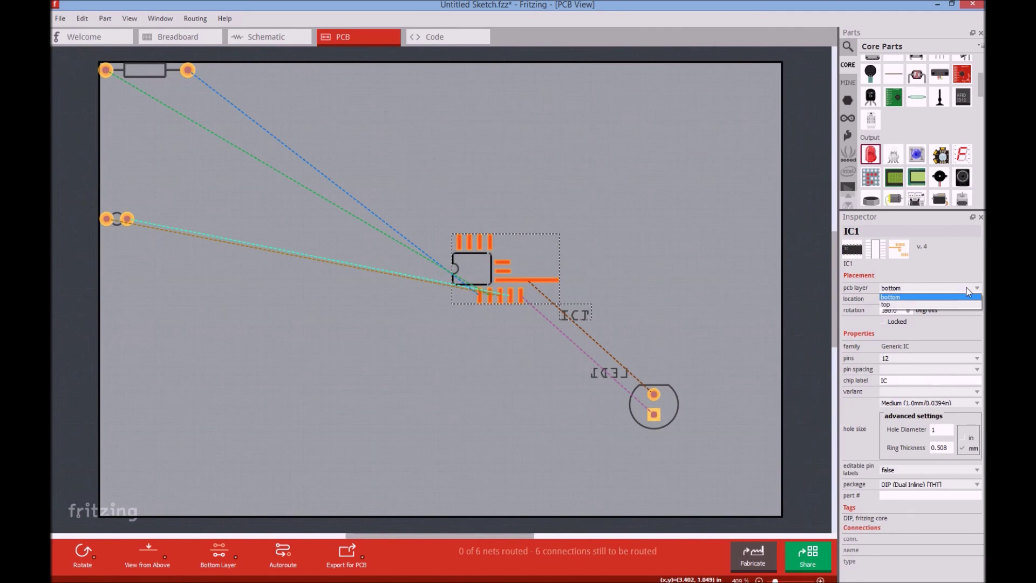
{"action": "left_click", "coordinate": [951, 304]}
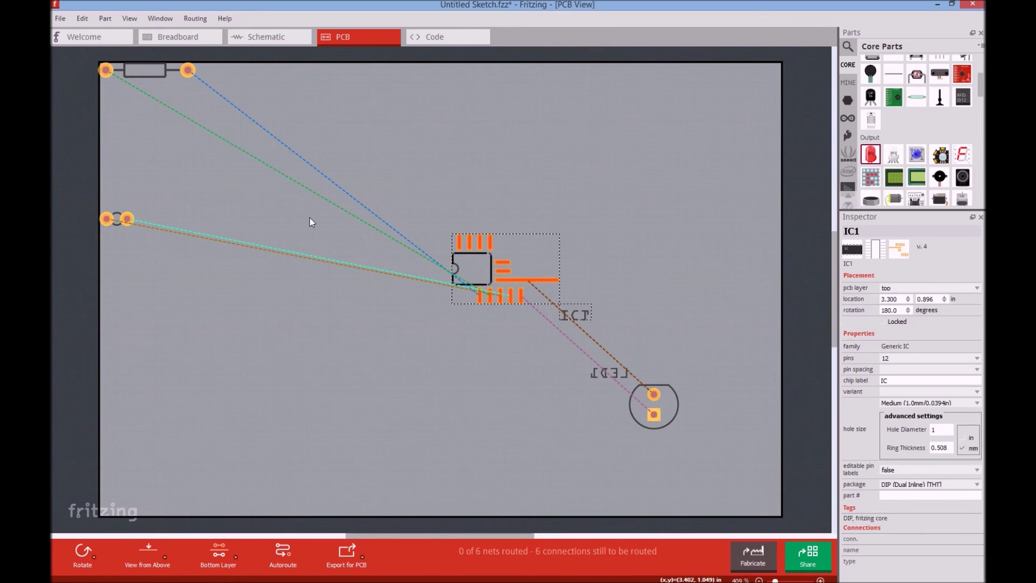
{"action": "left_click", "coordinate": [119, 224]}
{"action": "left_click", "coordinate": [219, 556]}
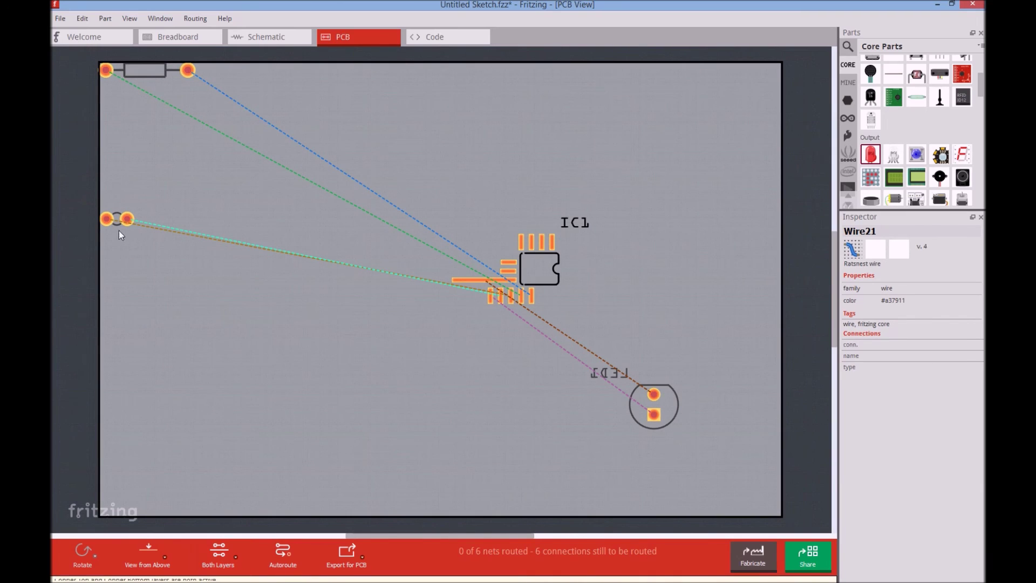
Route the left-pad connection and the cyan ratsnest connection as traces.
{"action": "left_click_drag", "start_coordinate": [116, 224], "coordinate": [125, 314]}
{"action": "mouse_move", "coordinate": [172, 414]}
{"action": "left_mouse_down"}
{"action": "mouse_move", "coordinate": [430, 493]}
{"action": "mouse_move", "coordinate": [455, 479]}
{"action": "left_mouse_up"}
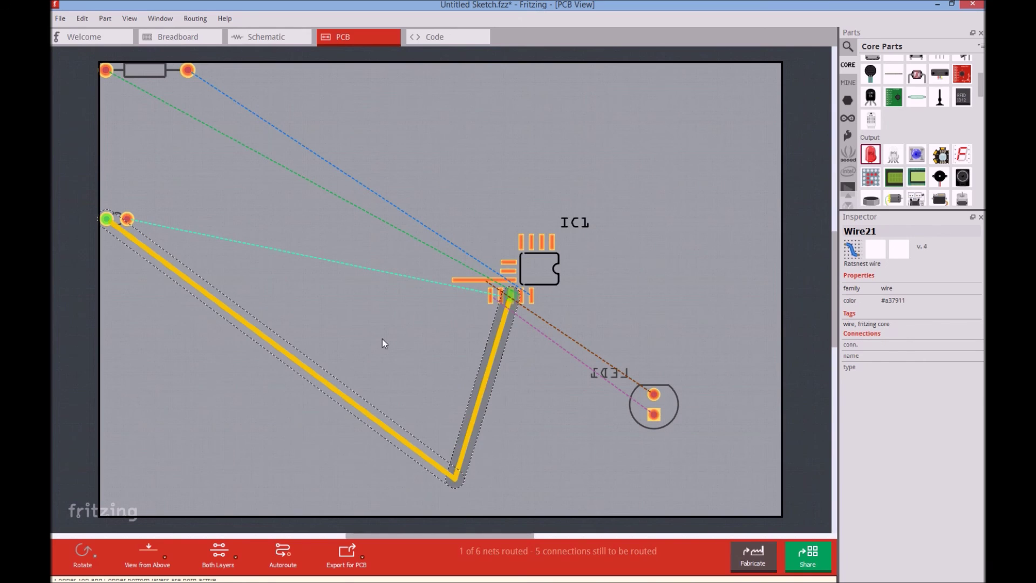
{"action": "left_click", "coordinate": [360, 270]}
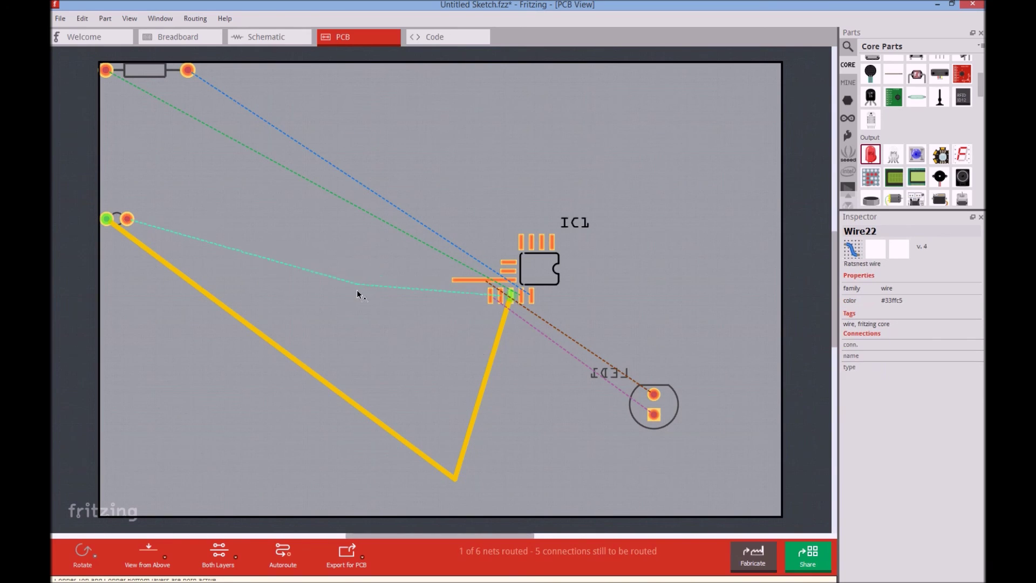
{"action": "left_click_drag", "start_coordinate": [492, 322], "coordinate": [493, 322]}
Reposition R1 and LED1 beside IC1 and route the remaining LED1 and R1 connections.
{"action": "left_click", "coordinate": [135, 71]}
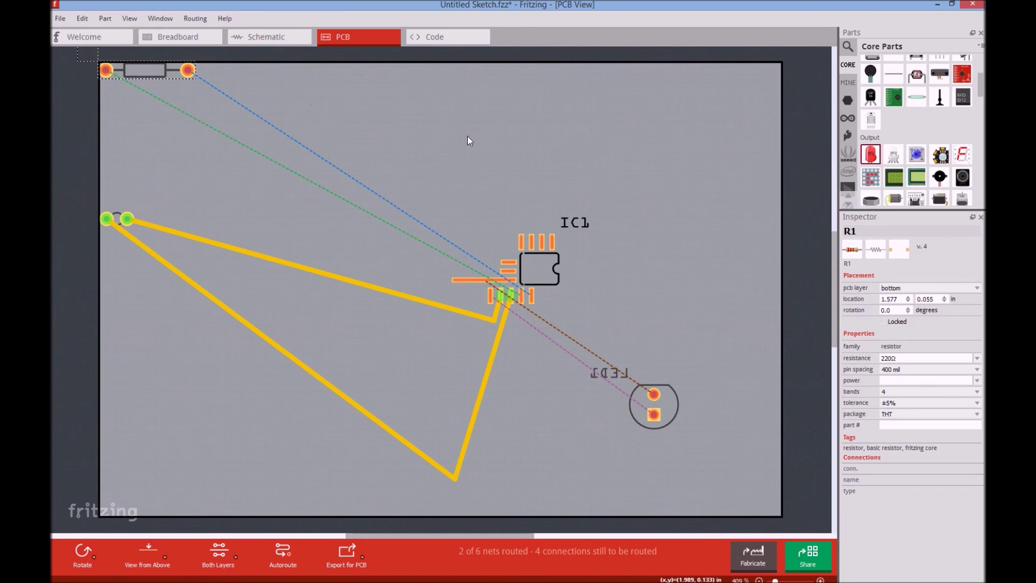
{"action": "left_click_drag", "start_coordinate": [148, 75], "coordinate": [585, 500]}
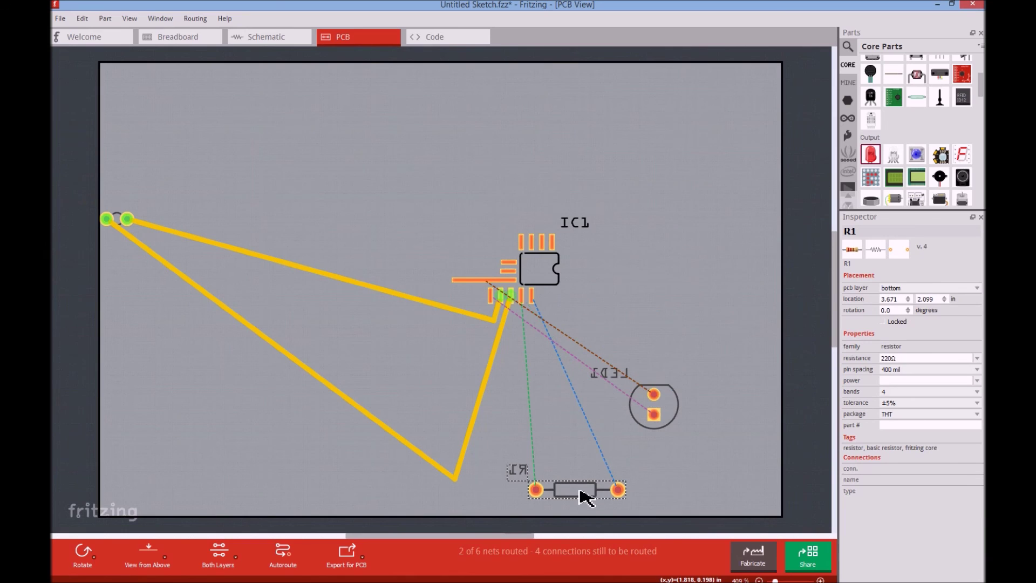
{"action": "left_click_drag", "start_coordinate": [671, 386], "coordinate": [313, 210]}
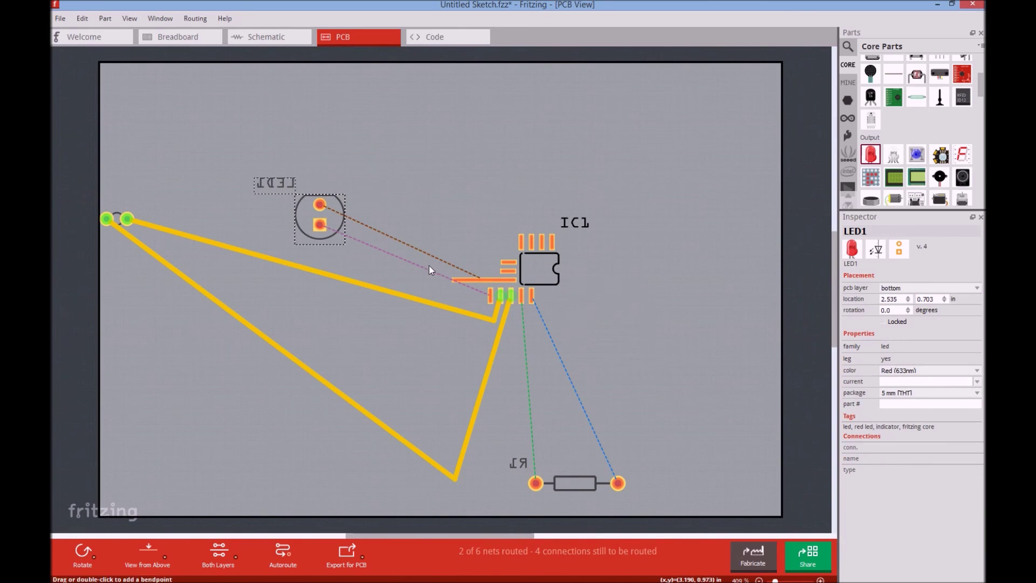
{"action": "mouse_move", "coordinate": [428, 274]}
{"action": "left_mouse_down"}
{"action": "mouse_move", "coordinate": [427, 288]}
{"action": "mouse_move", "coordinate": [426, 217]}
{"action": "left_mouse_up"}
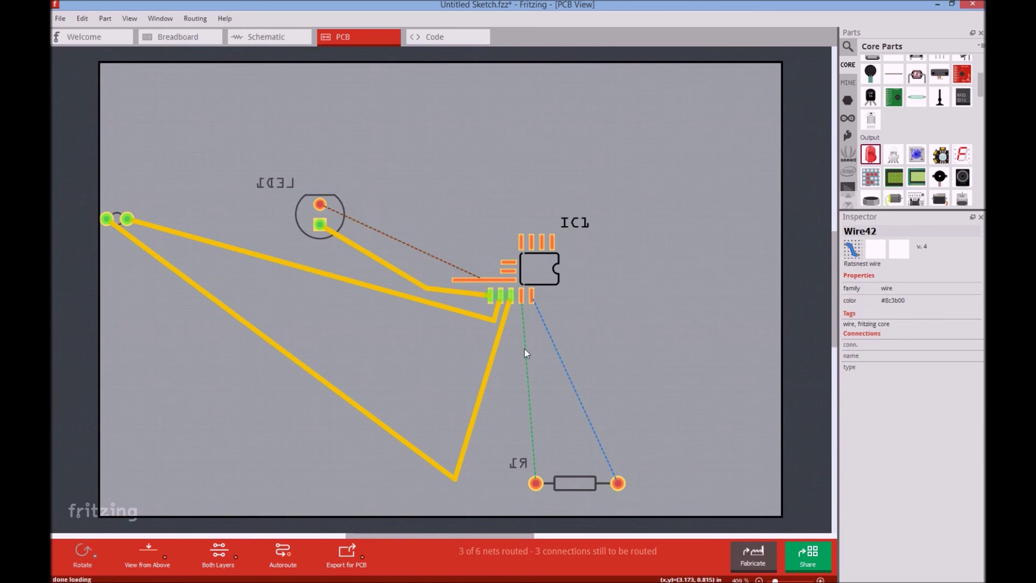
{"action": "left_click_drag", "start_coordinate": [580, 391], "coordinate": [637, 375]}
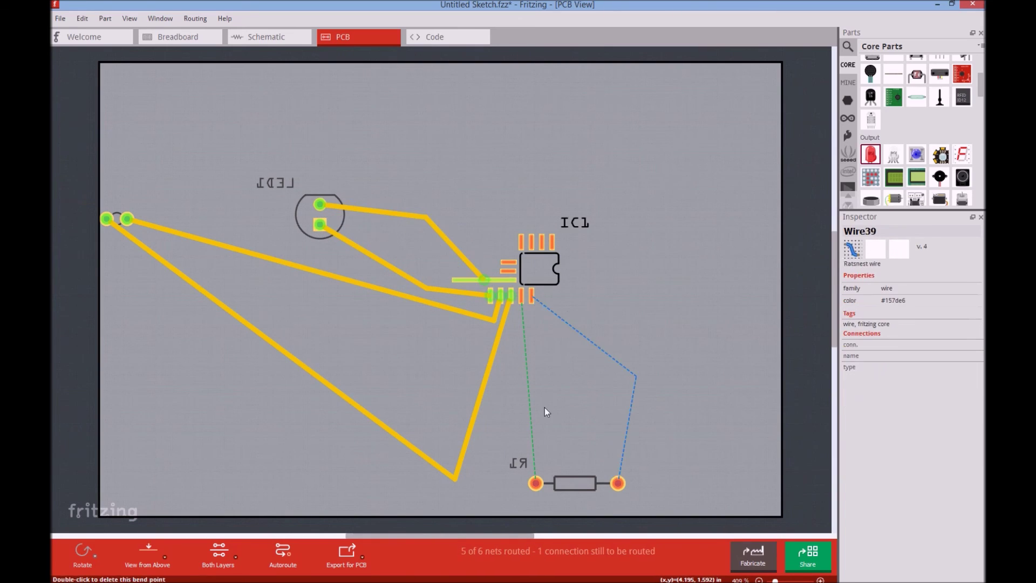
{"action": "left_click_drag", "start_coordinate": [528, 388], "coordinate": [517, 389]}
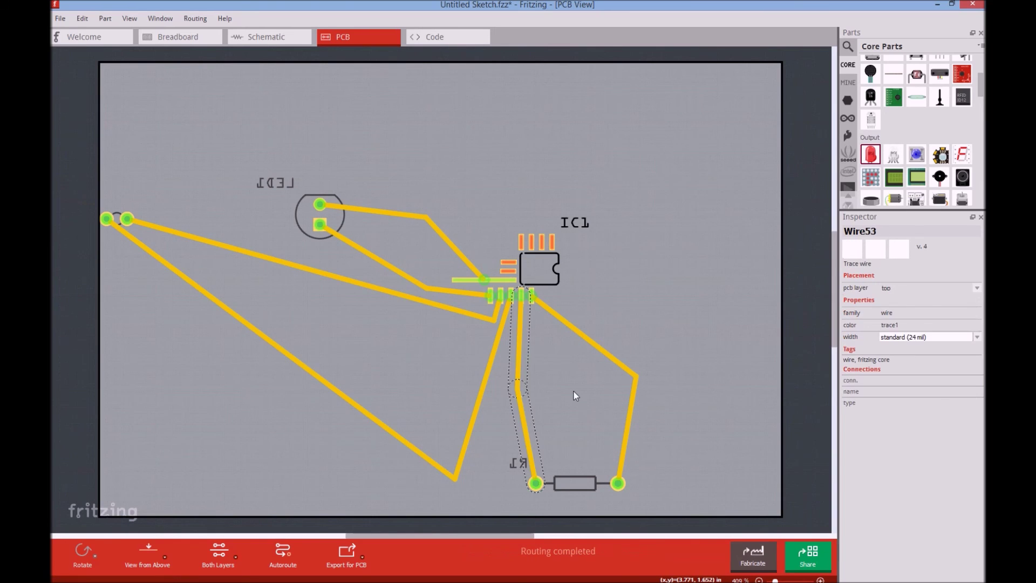
{"action": "left_click", "coordinate": [574, 390]}
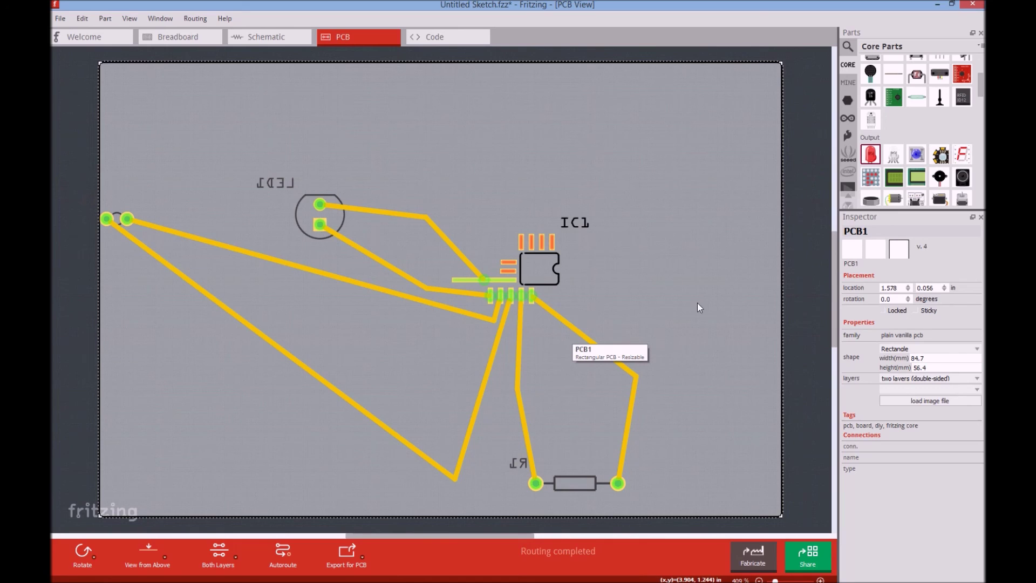
{"action": "scroll", "coordinate": [630, 273], "scroll_direction": "down", "scroll_amount": 2}
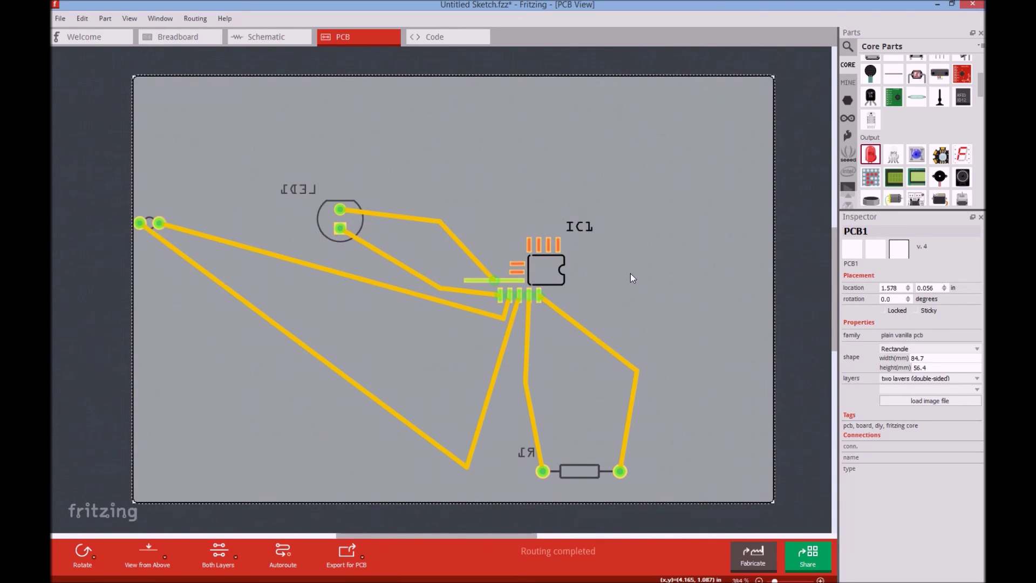